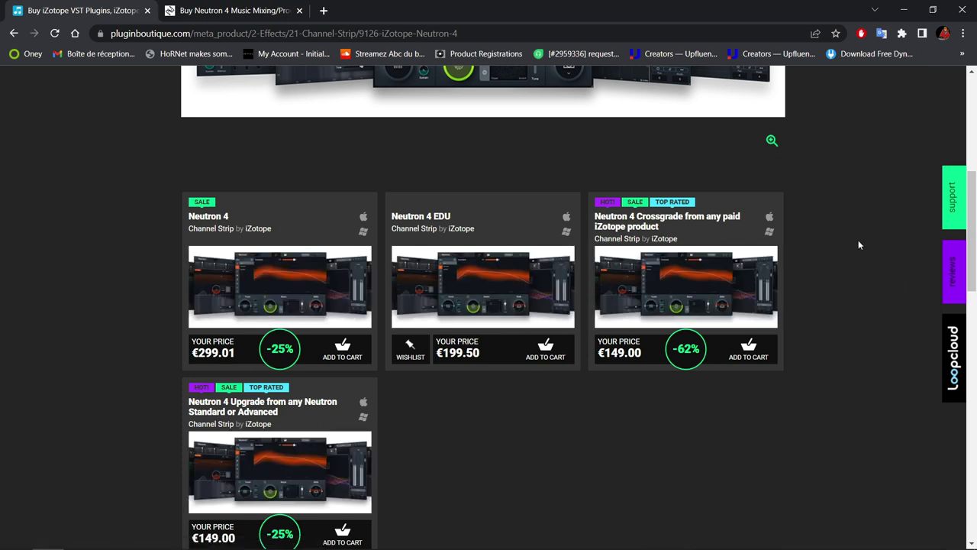
Examine the Neutron 4 editions, crossgrade and upgrade offers and their prices on the Plugin Boutique product page
{"action": "scroll", "coordinate": [858, 244], "scroll_direction": "down", "scroll_amount": 2}
{"action": "scroll", "coordinate": [858, 245], "scroll_direction": "up", "scroll_amount": 2}
{"action": "scroll", "coordinate": [858, 244], "scroll_direction": "down", "scroll_amount": 2}
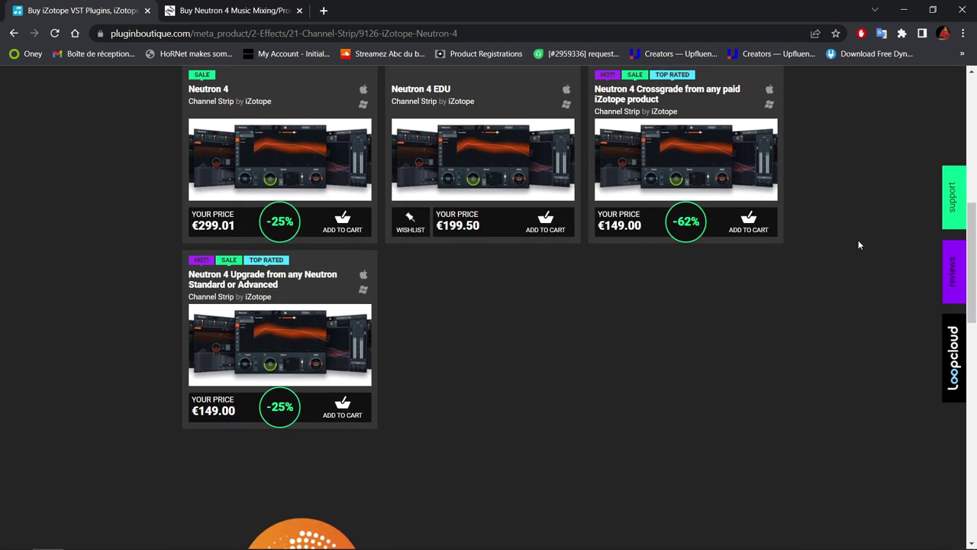
{"action": "scroll", "coordinate": [859, 244], "scroll_direction": "up", "scroll_amount": 5}
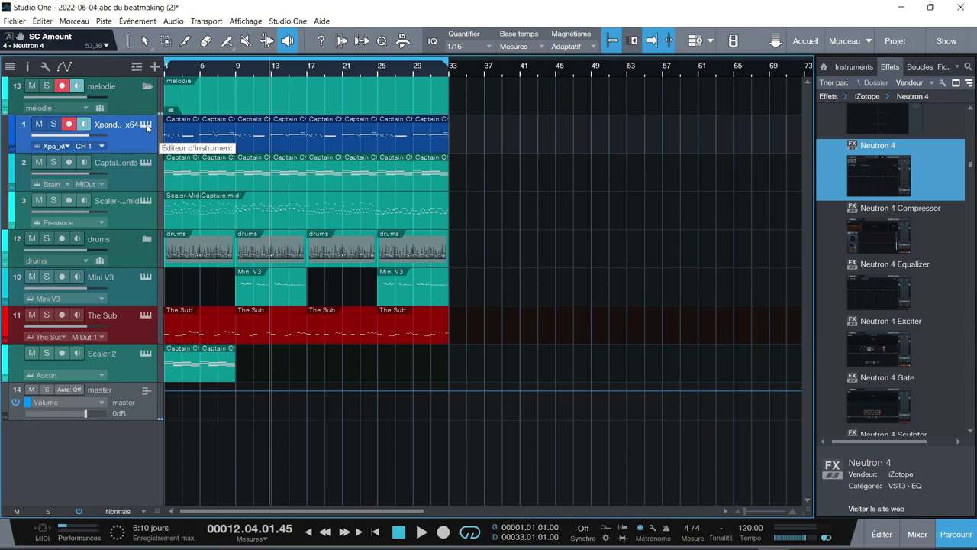
In Studio One, play the full beat, and audition the Xpand!2 track in solo with its instrument open
{"action": "key", "text": "space"}
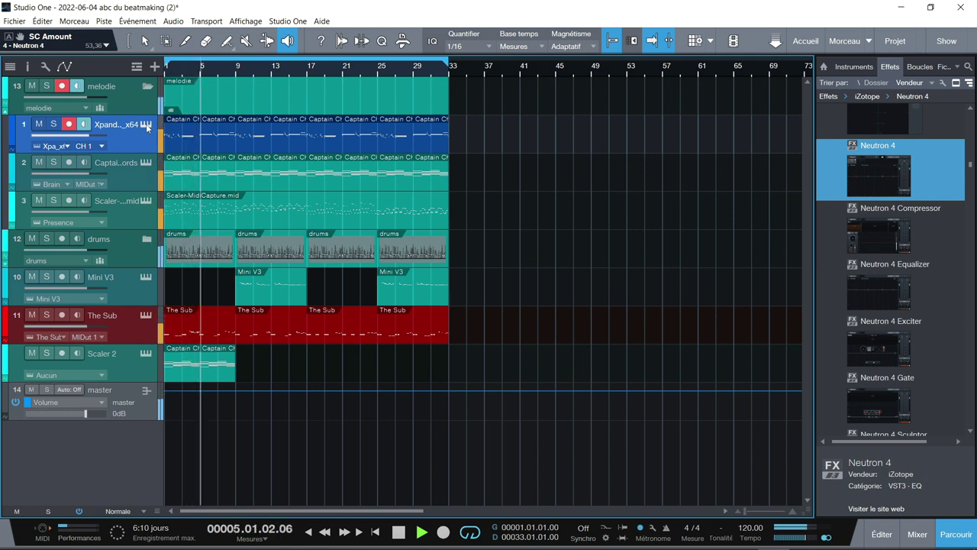
{"action": "left_click", "coordinate": [54, 125]}
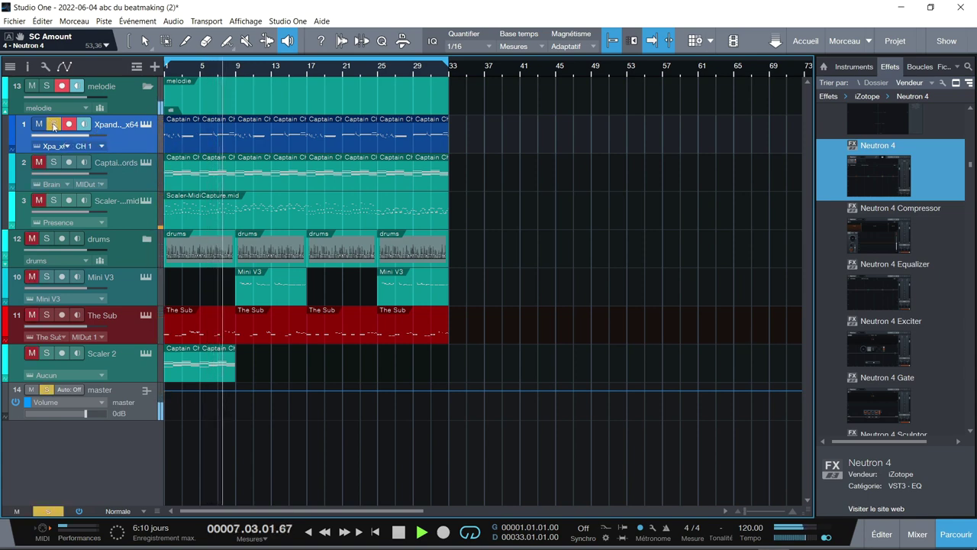
{"action": "left_click", "coordinate": [145, 125]}
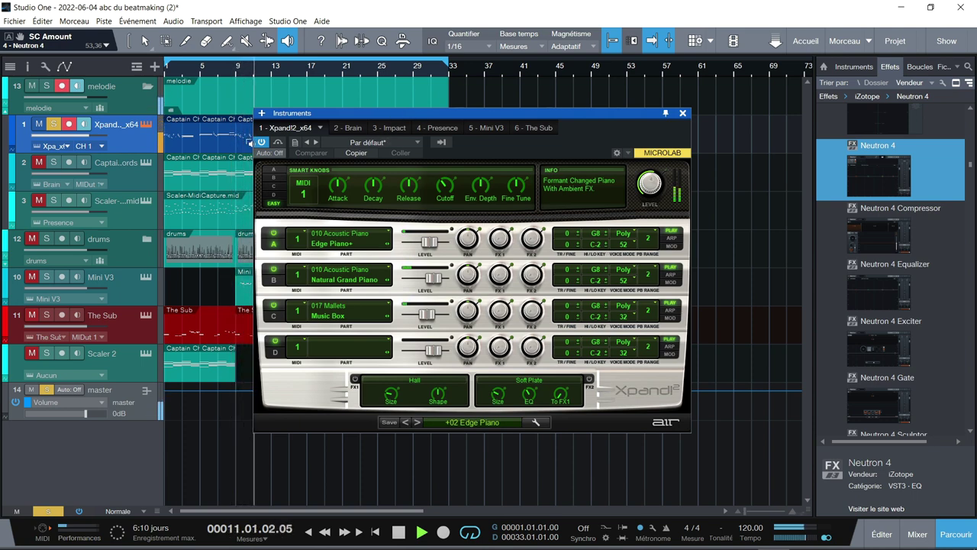
{"action": "key", "text": "space"}
Switch the solo from the Xpand!2 track to the Captain Chords track and audition it with the Brain synth shown
{"action": "left_click", "coordinate": [55, 162]}
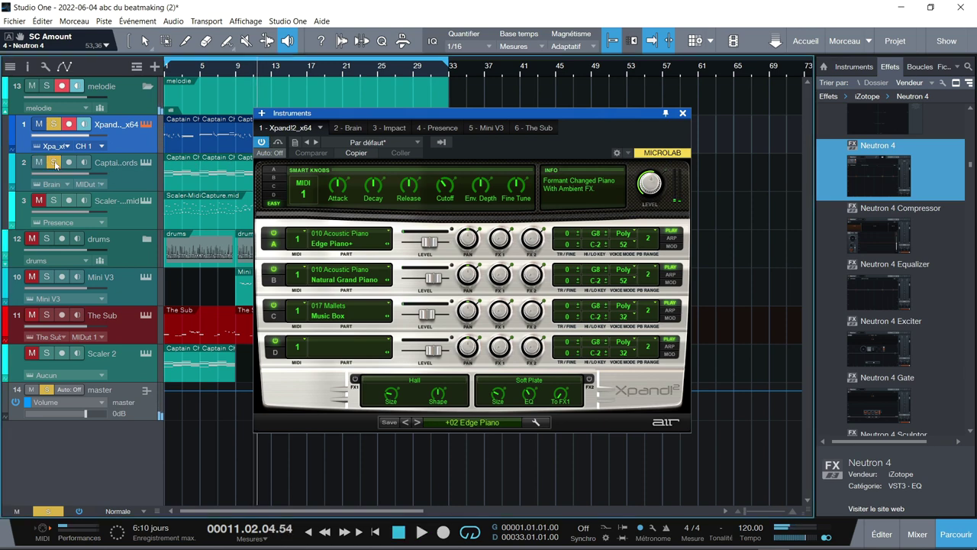
{"action": "left_click", "coordinate": [53, 124]}
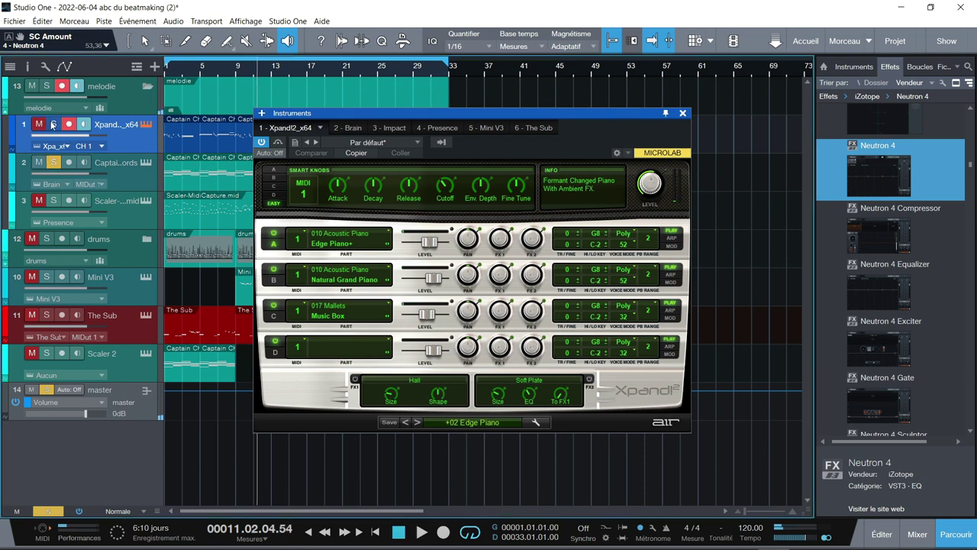
{"action": "left_click", "coordinate": [348, 129]}
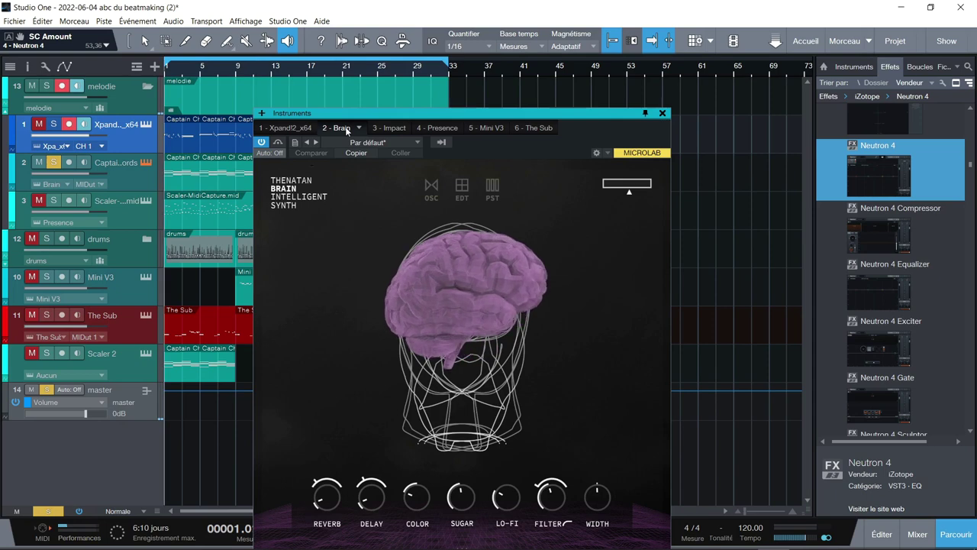
{"action": "key", "text": "space"}
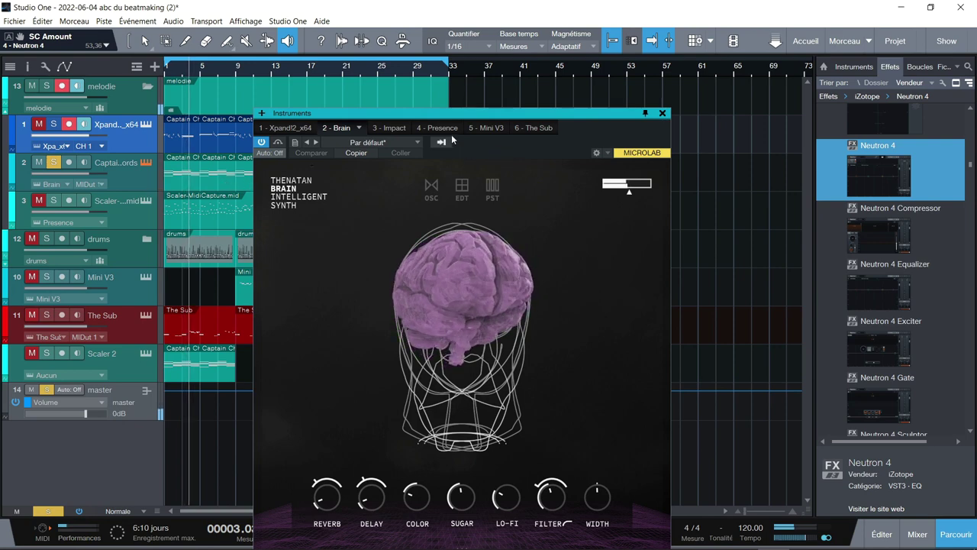
{"action": "left_click_drag", "start_coordinate": [476, 114], "coordinate": [497, 40]}
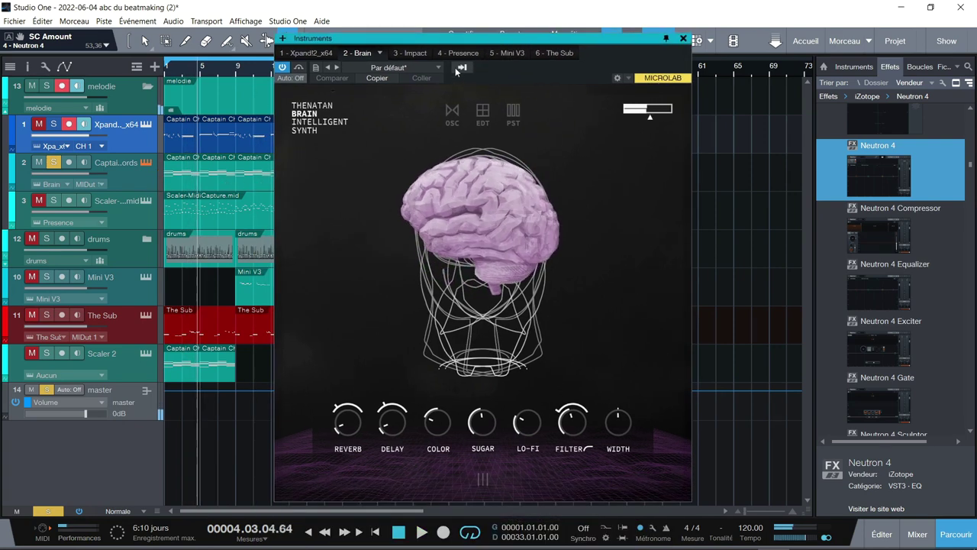
Solo the Scaler MIDI track on its own and audition it with the Presence instrument shown
{"action": "left_click", "coordinate": [54, 200]}
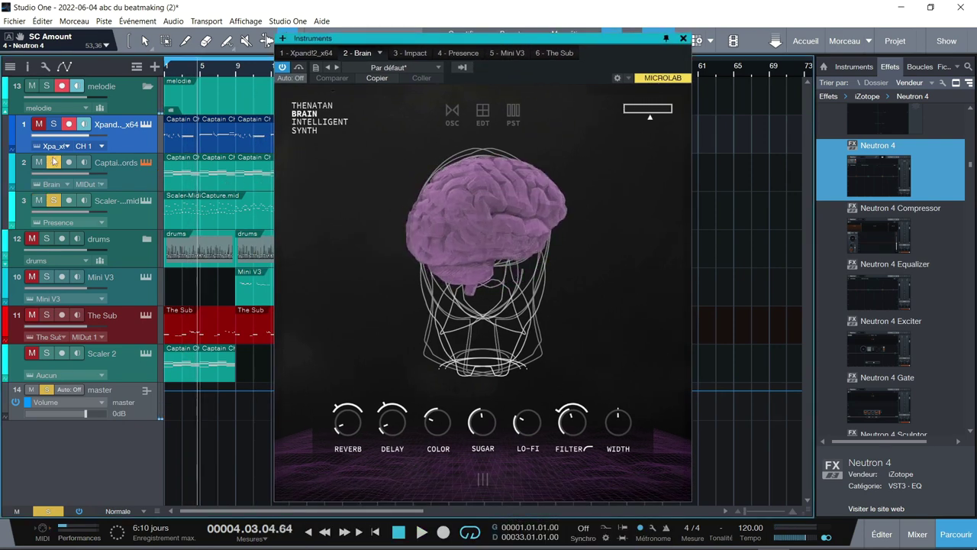
{"action": "left_click", "coordinate": [462, 52]}
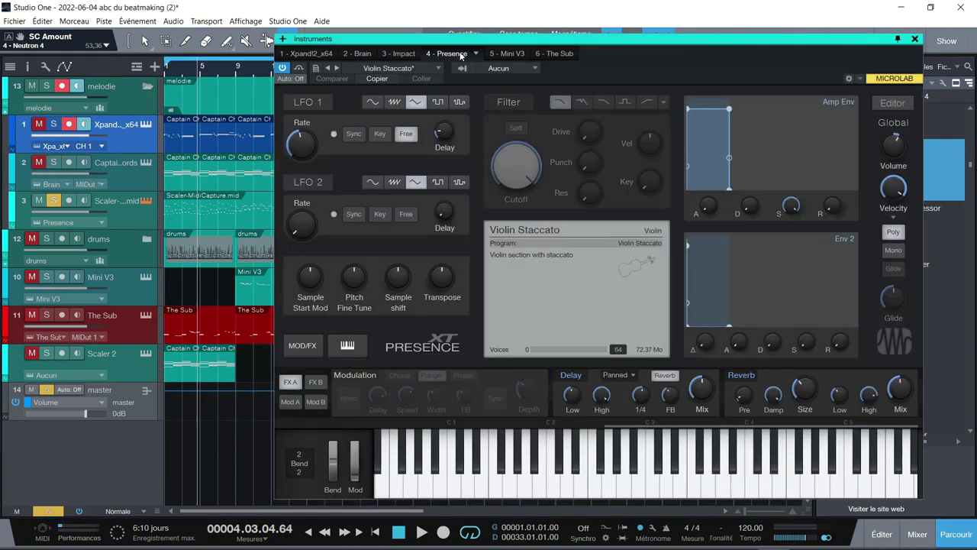
{"action": "key", "text": "space"}
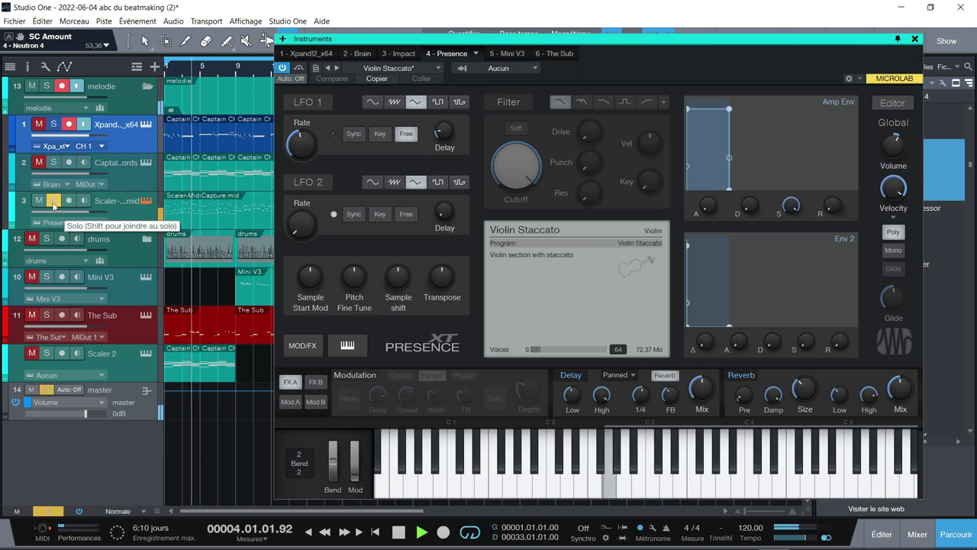
{"action": "key", "text": "space"}
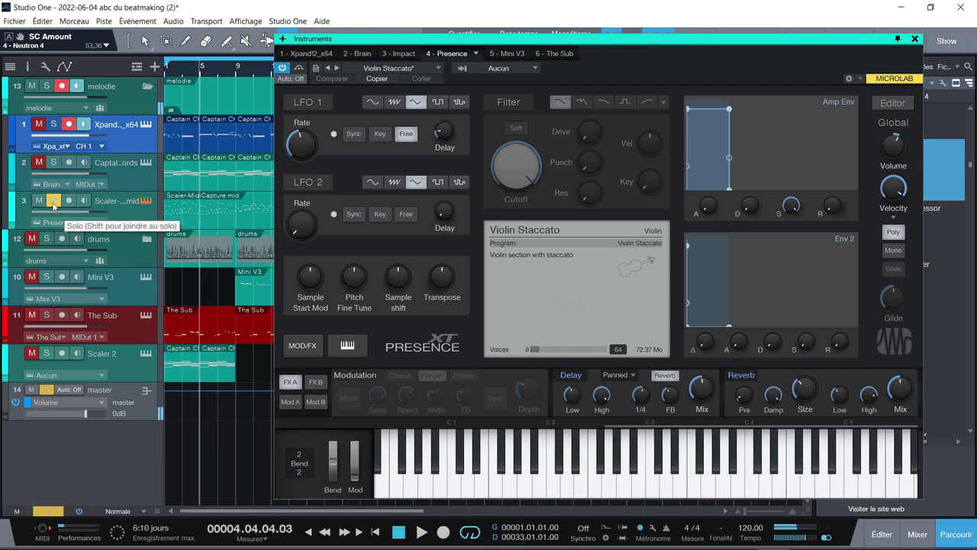
Replace the Scaler track's solo with the drums folder and audition the drums with the Impact instrument shown
{"action": "left_click", "coordinate": [53, 202]}
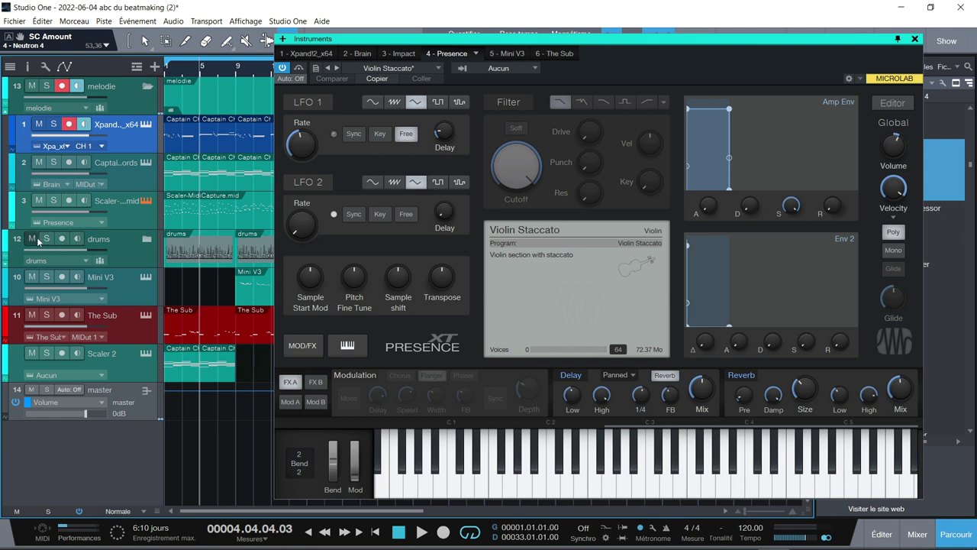
{"action": "left_click", "coordinate": [46, 240]}
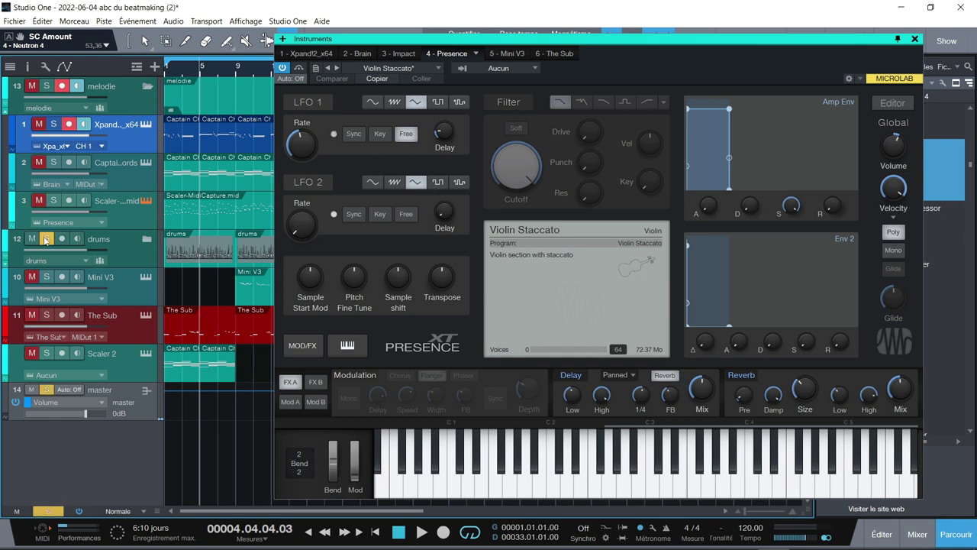
{"action": "left_click", "coordinate": [403, 54]}
{"action": "left_click_drag", "start_coordinate": [493, 34], "coordinate": [496, 19]}
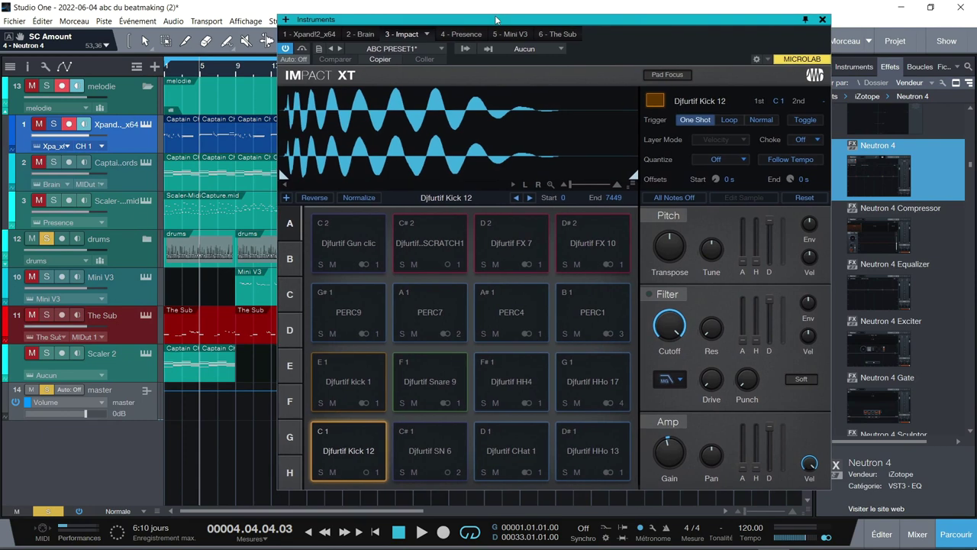
{"action": "key", "text": "space"}
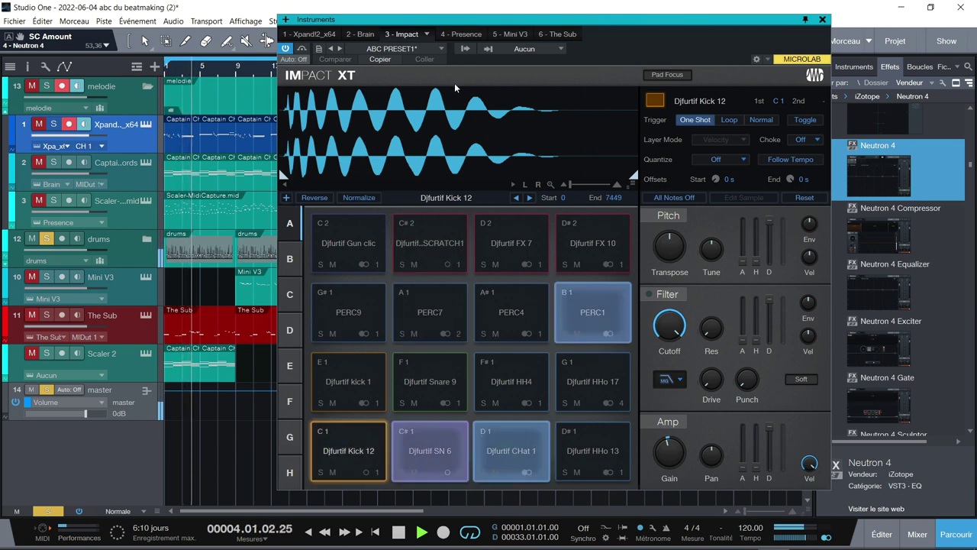
{"action": "key", "text": "space"}
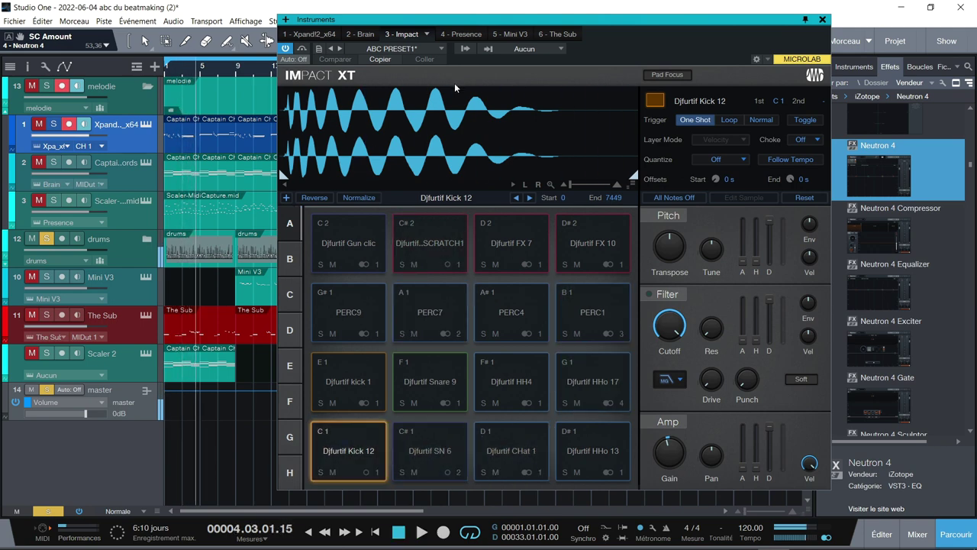
Show the Mini V3 synth and audition its soloed track from bar 9
{"action": "left_click", "coordinate": [517, 33]}
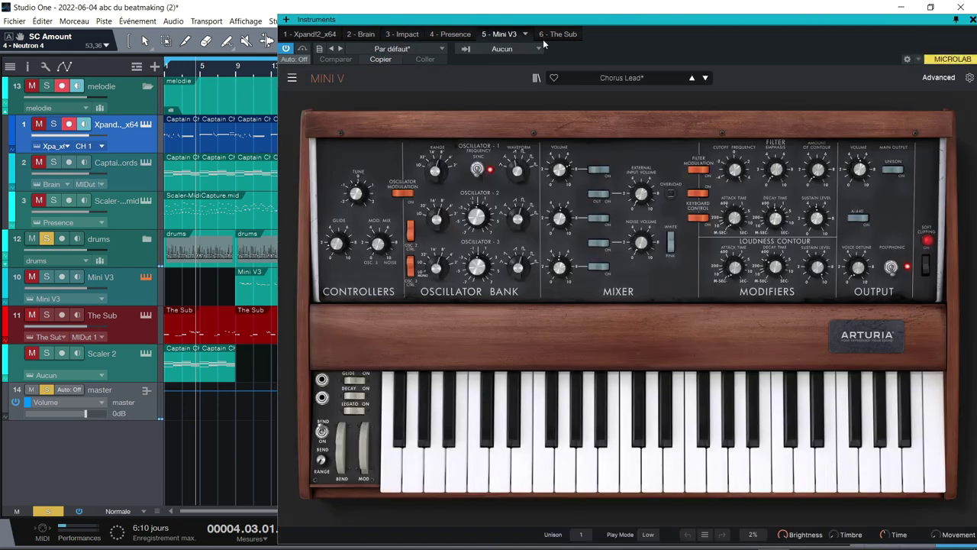
{"action": "left_click", "coordinate": [237, 71]}
{"action": "left_click", "coordinate": [246, 284]}
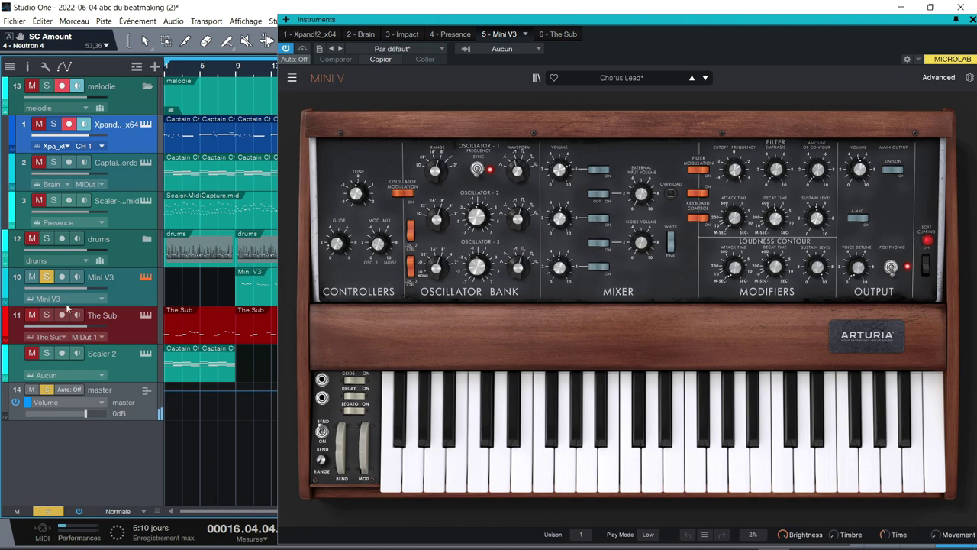
Switch the solo from Mini V3 to The Sub, audition the bass with its instrument shown, and clear the solo
{"action": "left_click", "coordinate": [36, 317]}
{"action": "left_click", "coordinate": [44, 316]}
{"action": "left_click", "coordinate": [48, 280]}
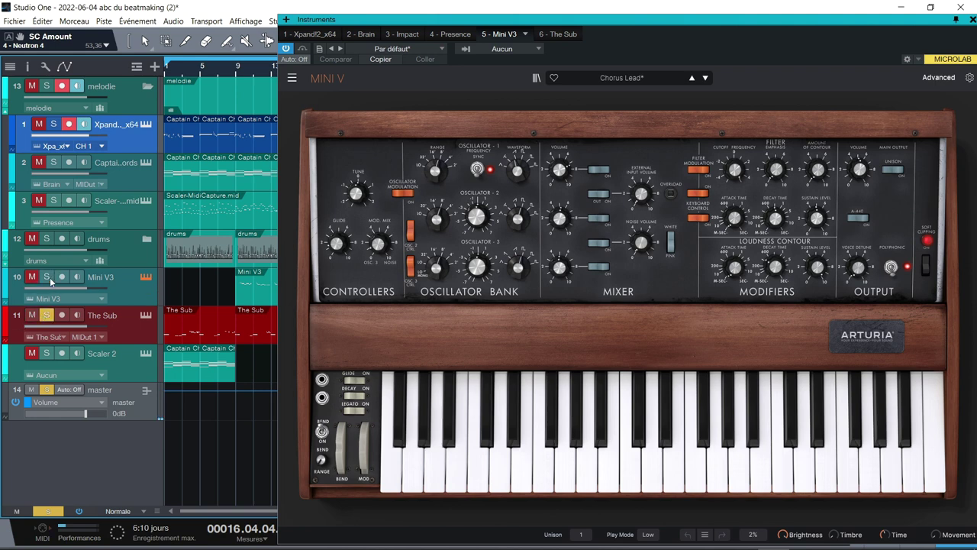
{"action": "key", "text": "space"}
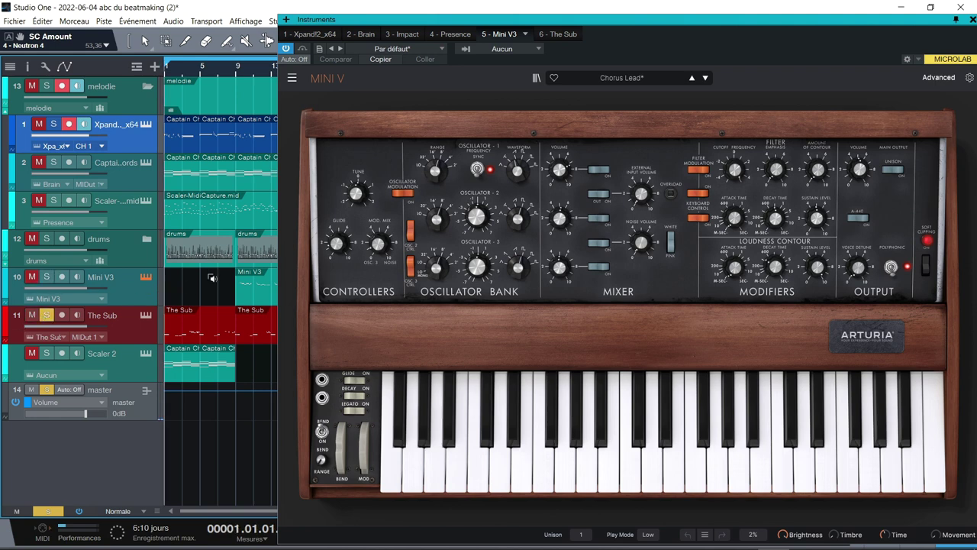
{"action": "left_click", "coordinate": [559, 35]}
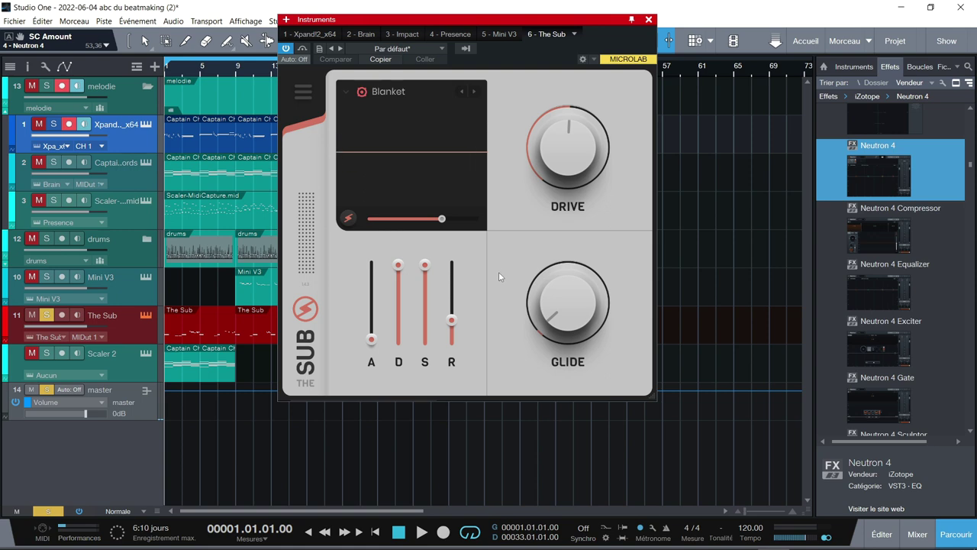
{"action": "key", "text": "space"}
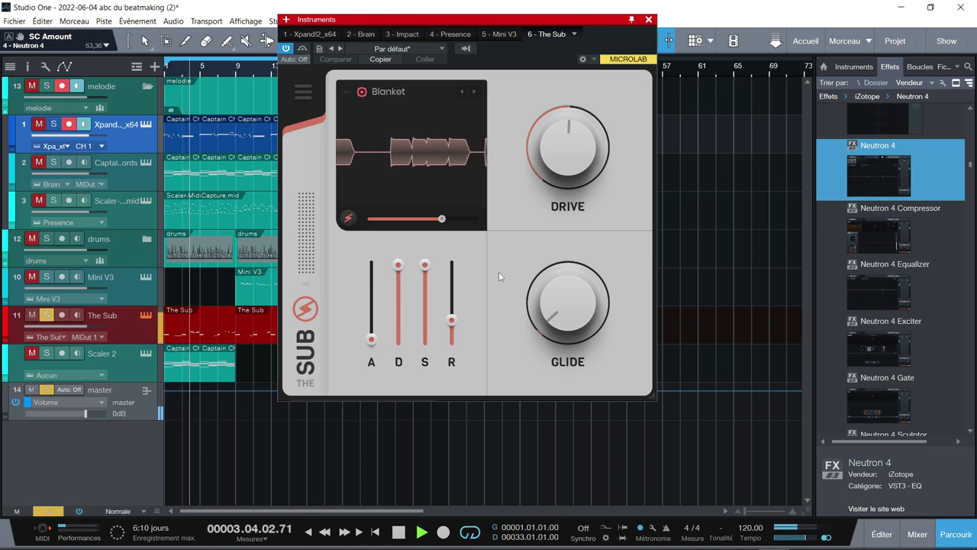
{"action": "key", "text": "space"}
{"action": "left_click", "coordinate": [48, 316]}
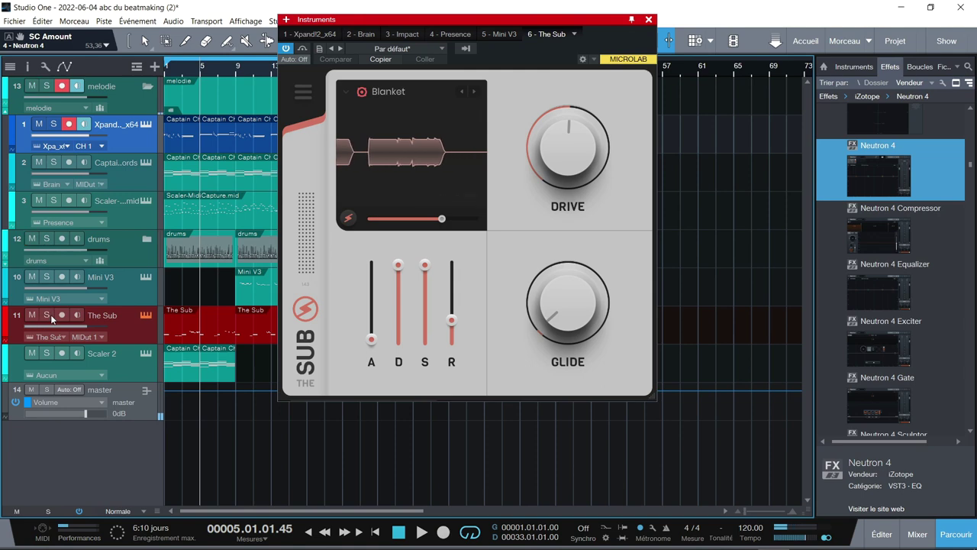
Open the mixer in place of the instrument window and view the Neutron 4 Transient Shaper on the kick channel
{"action": "key", "text": "F3"}
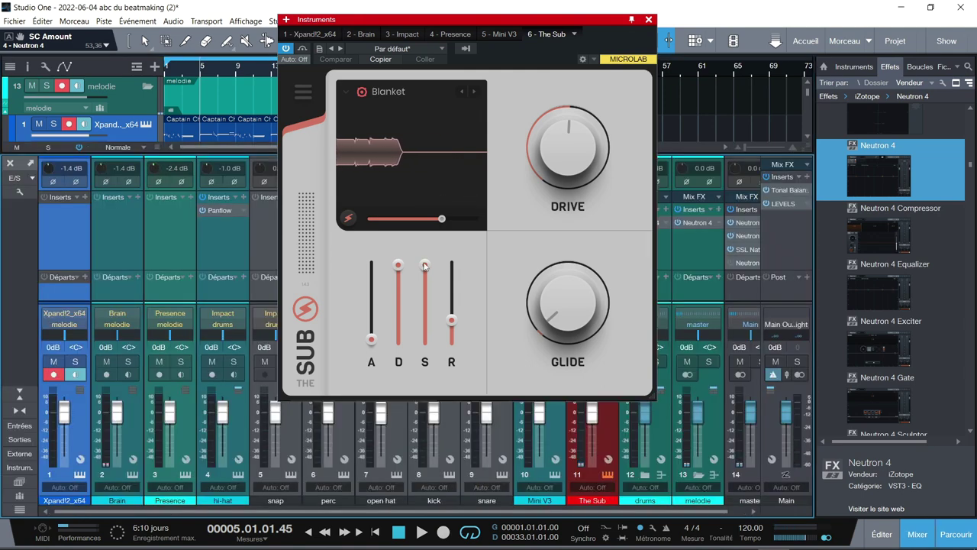
{"action": "left_click", "coordinate": [650, 19]}
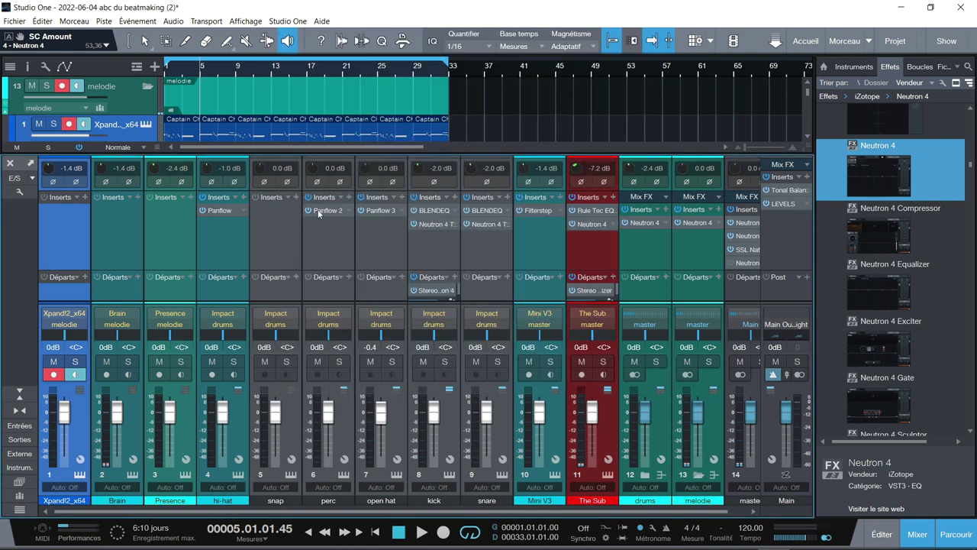
{"action": "left_click", "coordinate": [432, 224]}
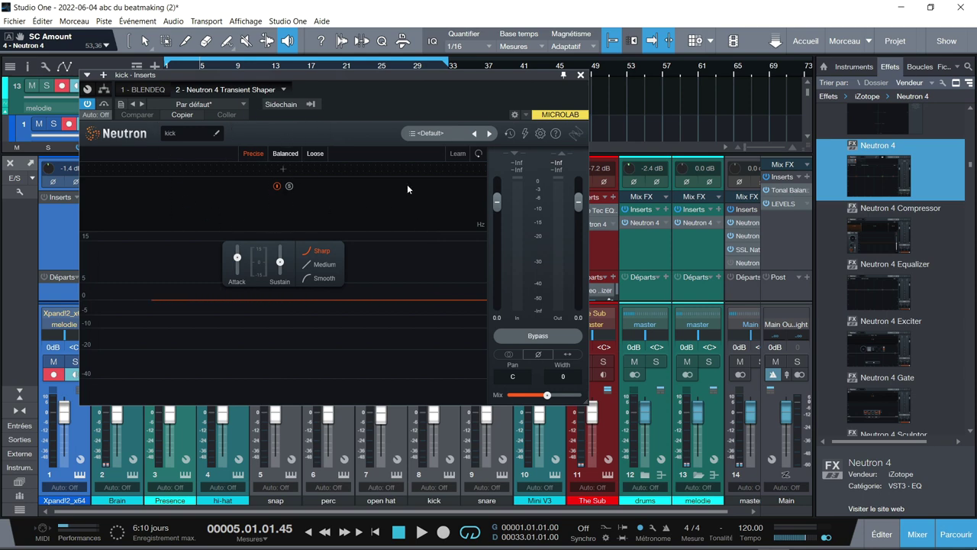
{"action": "left_click", "coordinate": [580, 76]}
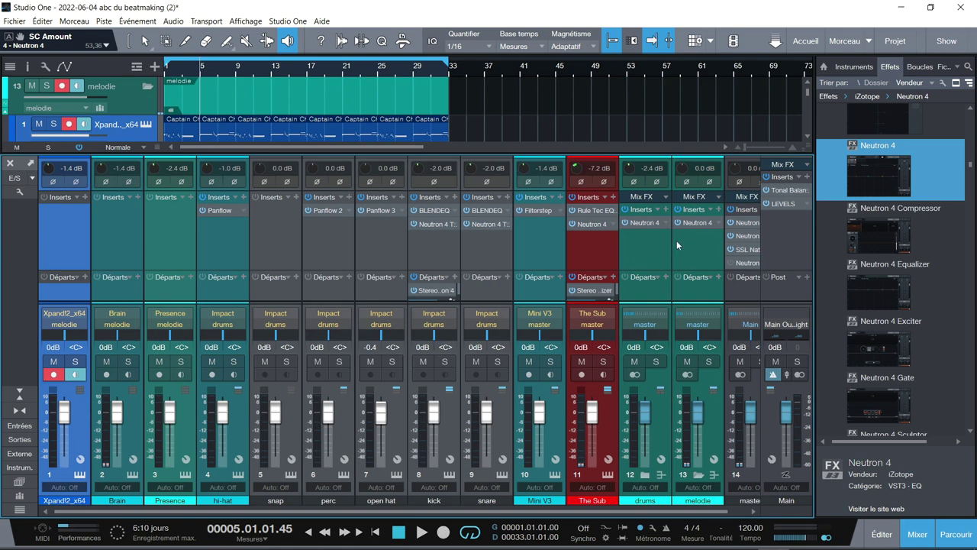
View the Neutron 4 inserts on the drums and melodie buses, and close their window
{"action": "left_click", "coordinate": [643, 224]}
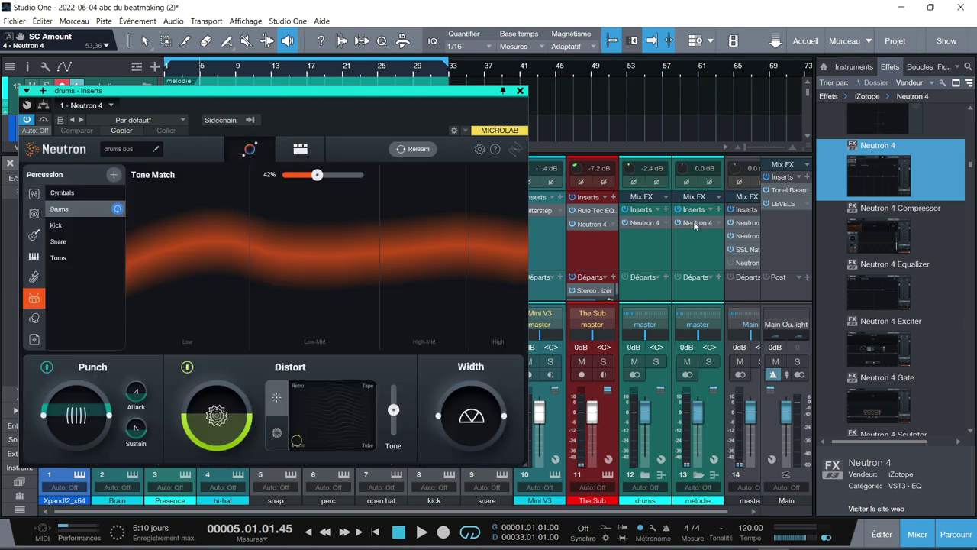
{"action": "left_click", "coordinate": [693, 222]}
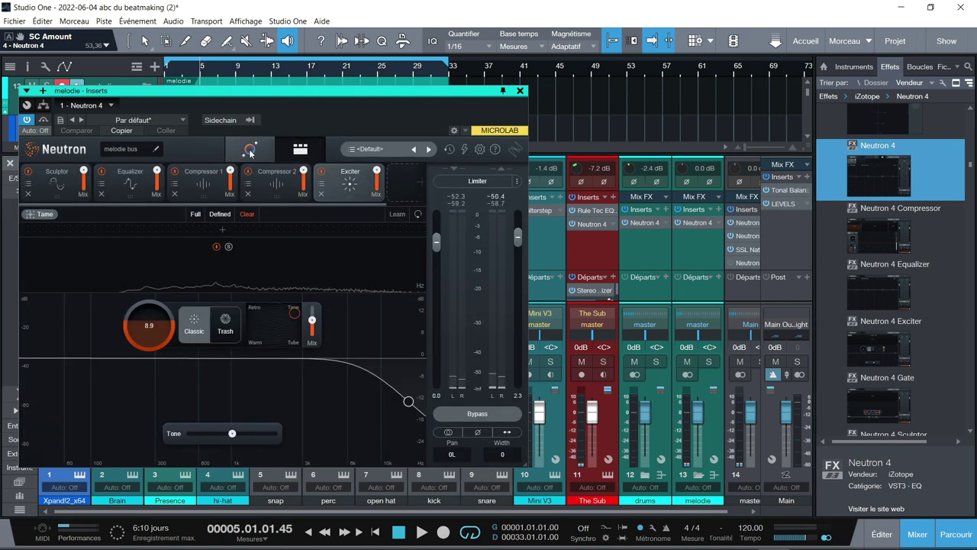
{"action": "left_click", "coordinate": [520, 90]}
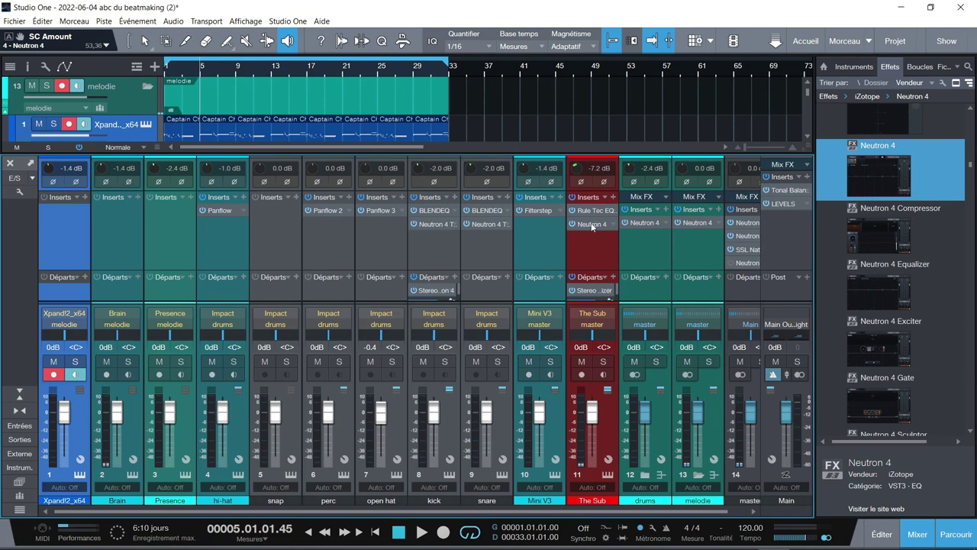
View the Neutron 4 and Rule Tec EQ1A inserts on The Sub channel
{"action": "left_click", "coordinate": [593, 224]}
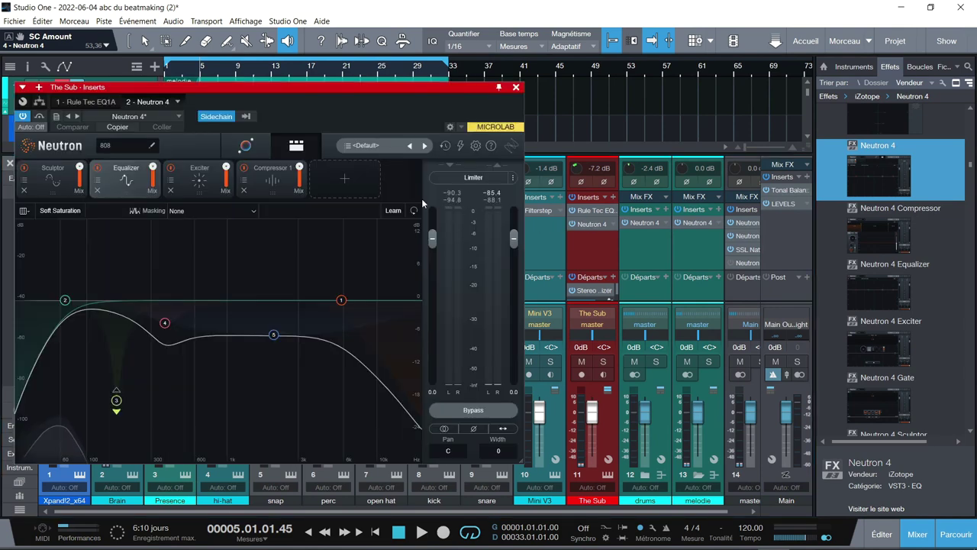
{"action": "left_click", "coordinate": [587, 211]}
{"action": "left_click", "coordinate": [591, 213]}
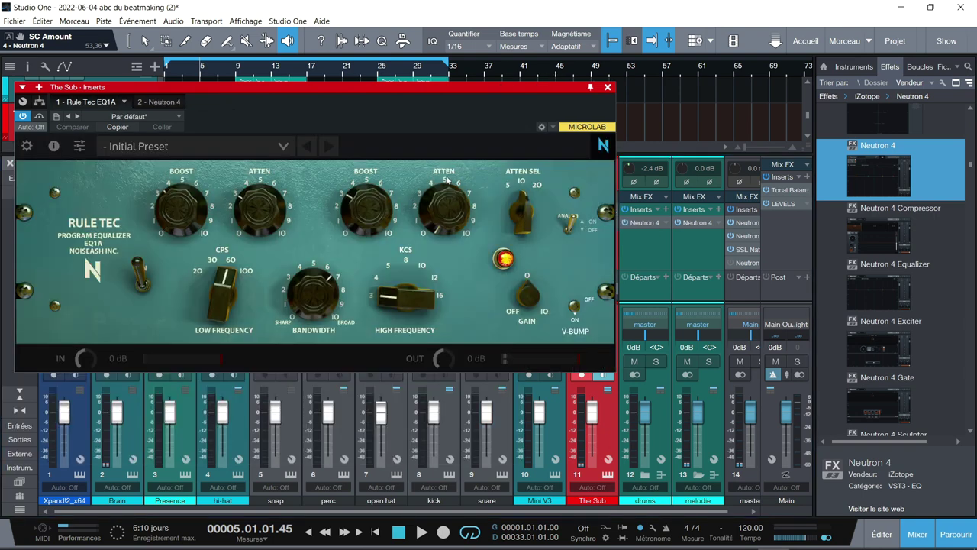
Close The Sub's insert window and view the Panflow inserts on the open hat and hi-hat channels
{"action": "left_click", "coordinate": [607, 87]}
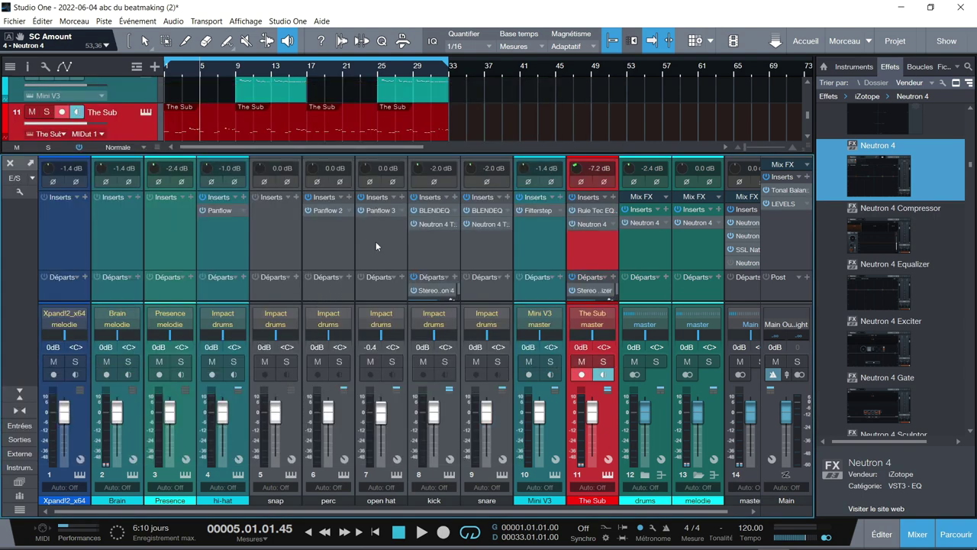
{"action": "left_click", "coordinate": [376, 214]}
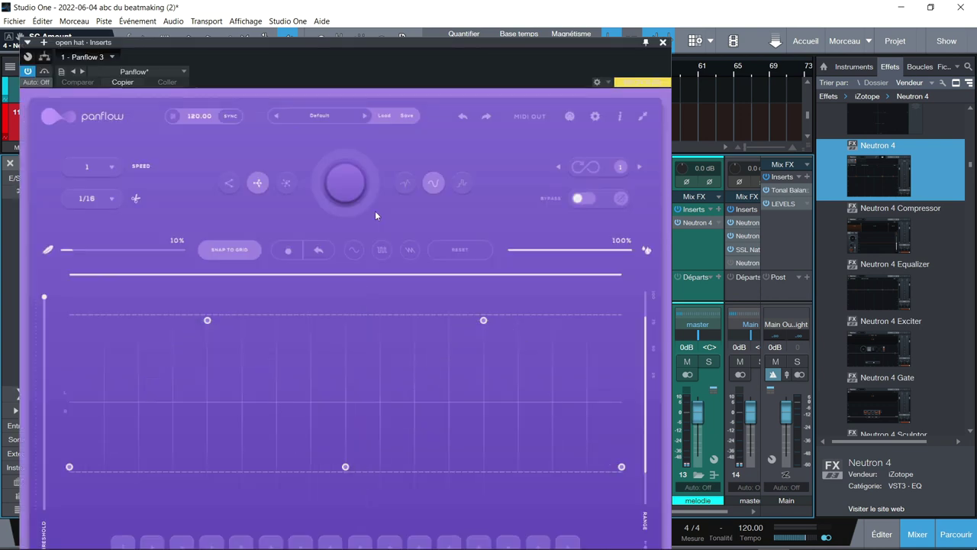
{"action": "left_click", "coordinate": [663, 44]}
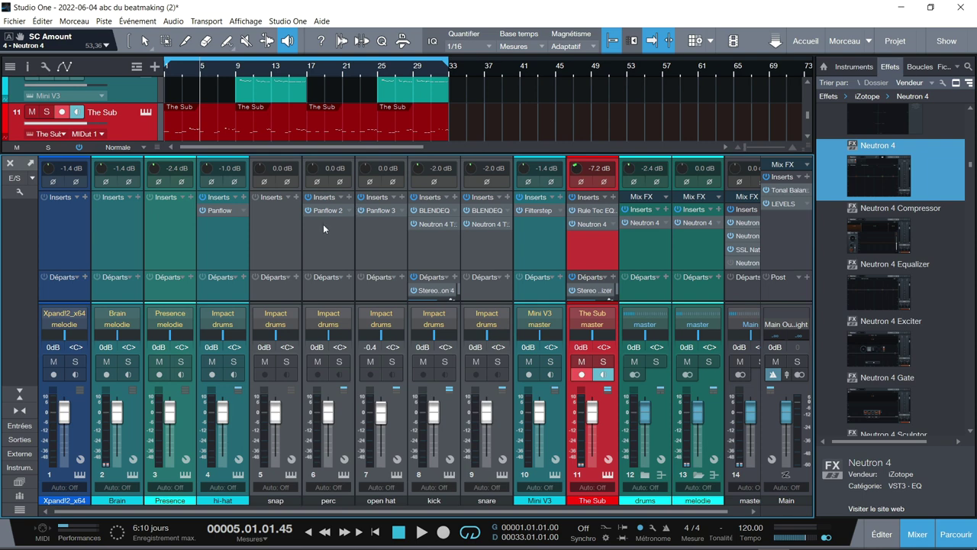
{"action": "left_click", "coordinate": [219, 211]}
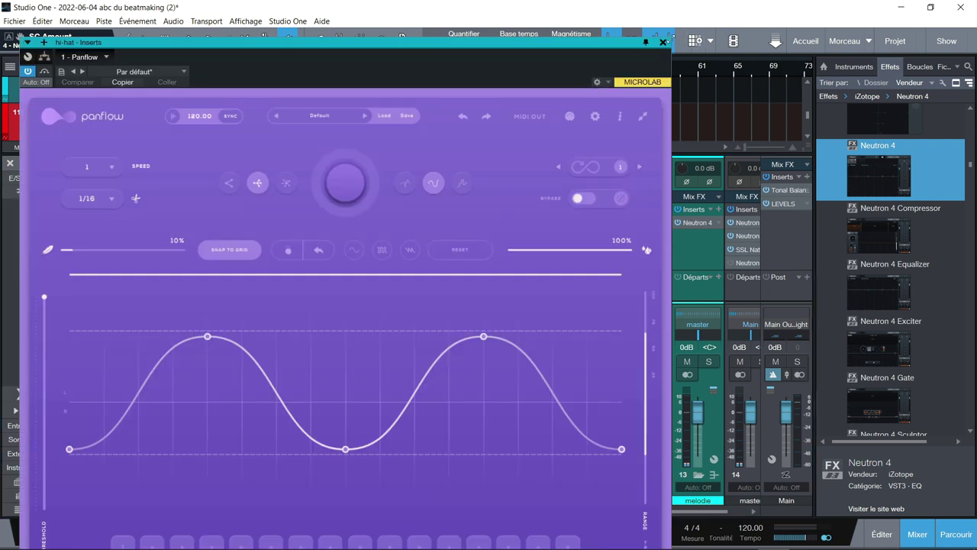
{"action": "left_click", "coordinate": [663, 44]}
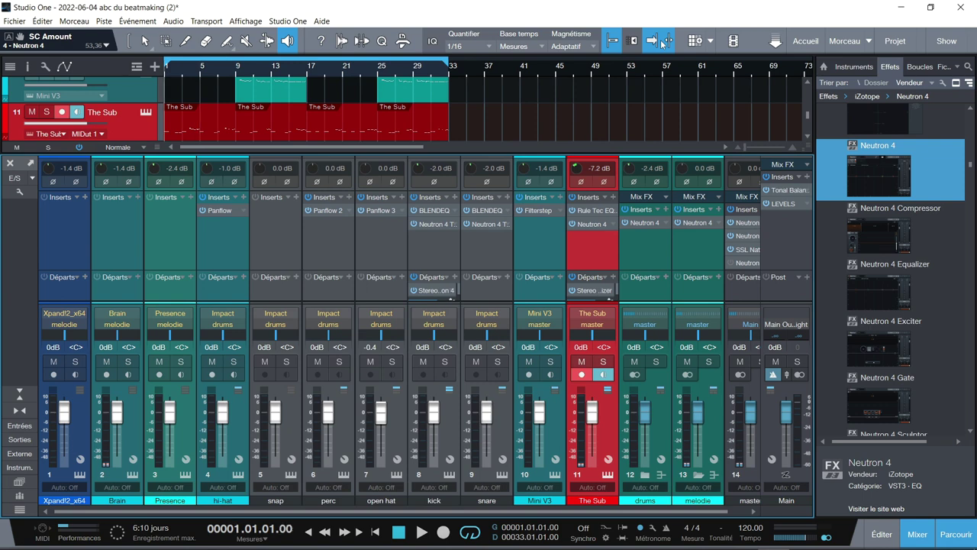
Play the beat and view Tonal Balance Control 2 on the Main output, moving its window clear of the output inserts
{"action": "key", "text": "space"}
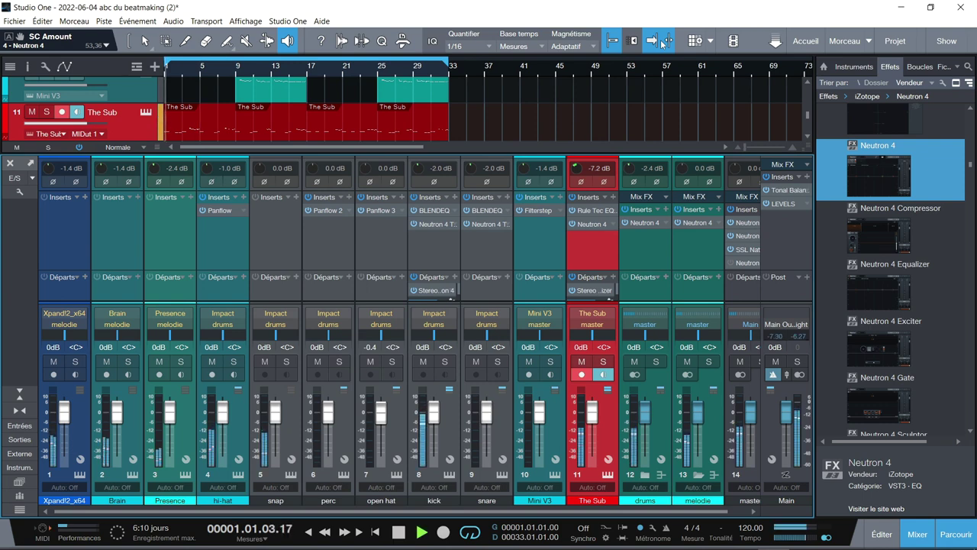
{"action": "left_click", "coordinate": [795, 192]}
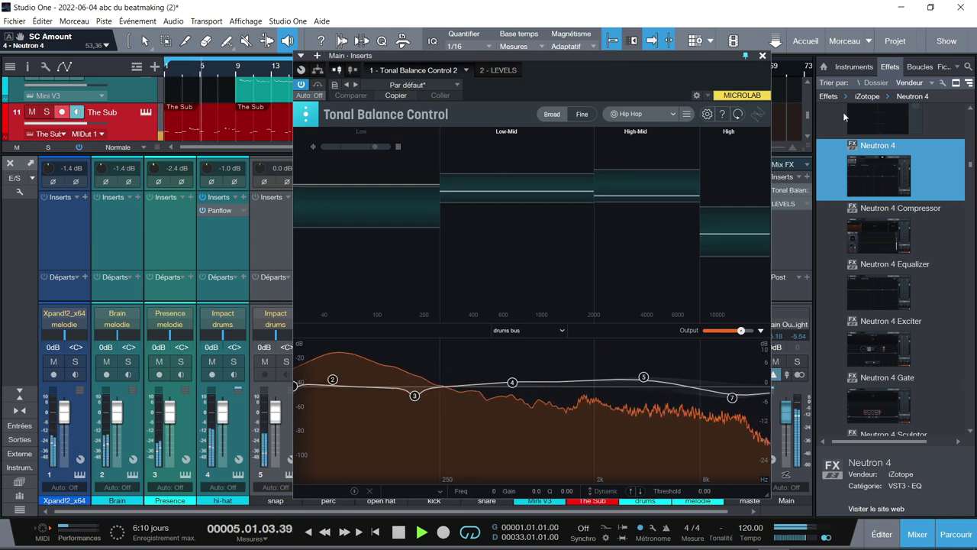
{"action": "left_click_drag", "start_coordinate": [725, 59], "coordinate": [545, 21]}
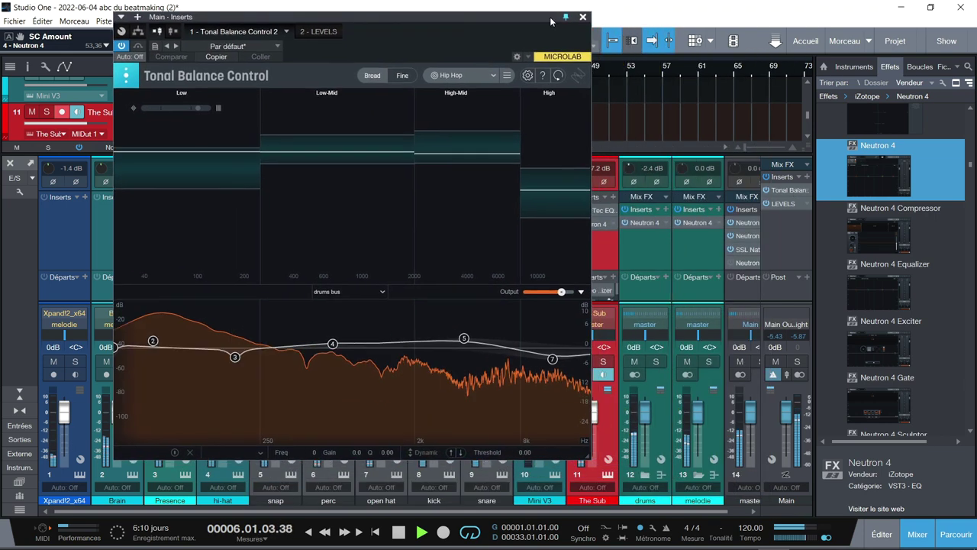
Check the mix with LEVELS on the Main output, resetting its readings, and close both analyser windows
{"action": "left_click", "coordinate": [786, 205]}
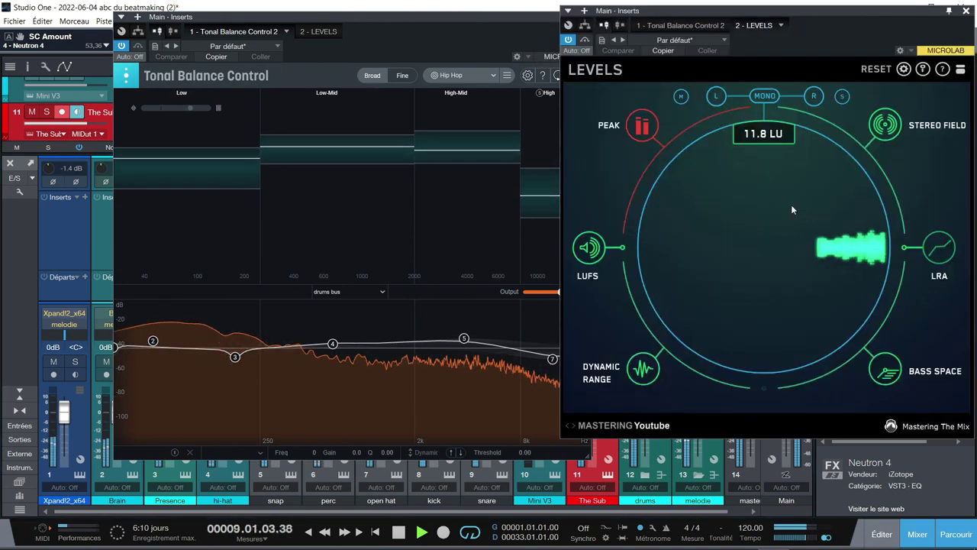
{"action": "left_click", "coordinate": [874, 69]}
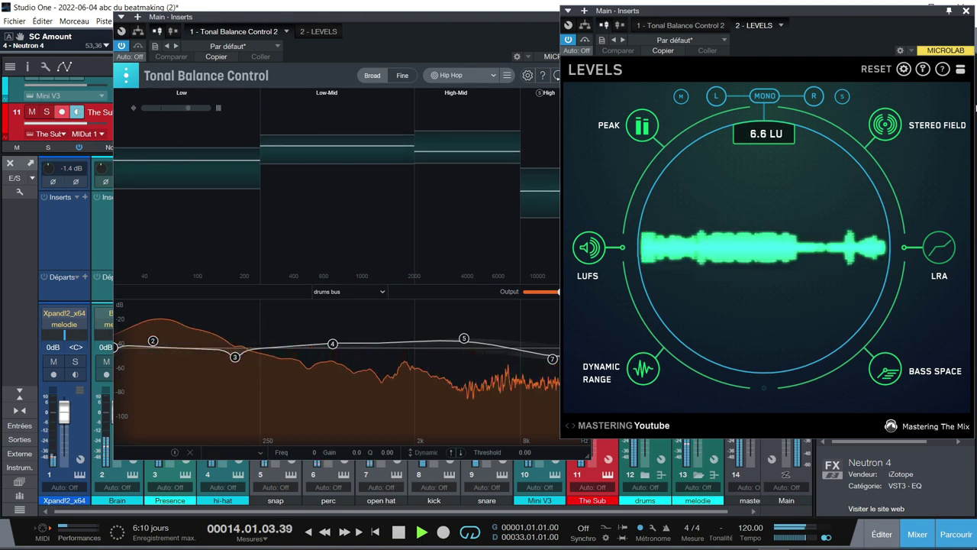
{"action": "left_click", "coordinate": [967, 11]}
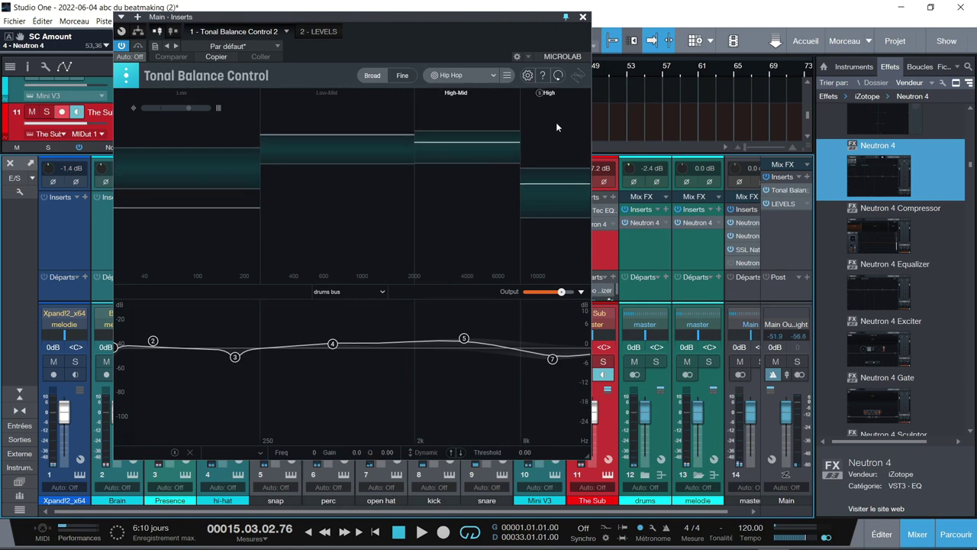
{"action": "left_click", "coordinate": [583, 16]}
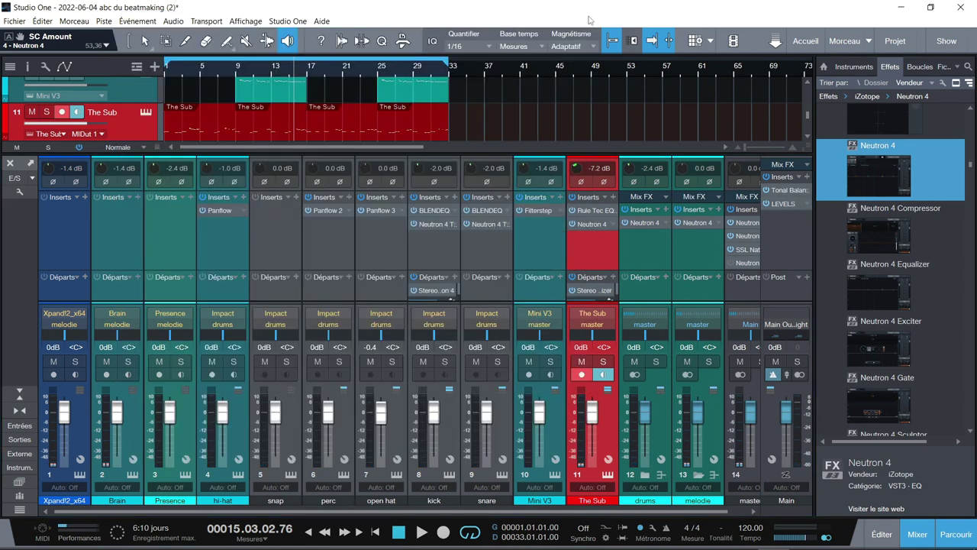
Activate and open the fourth insert, Neutron 4, on the master channel with the other three bypassed, and look at its Visual Mixer
{"action": "left_click", "coordinate": [744, 264]}
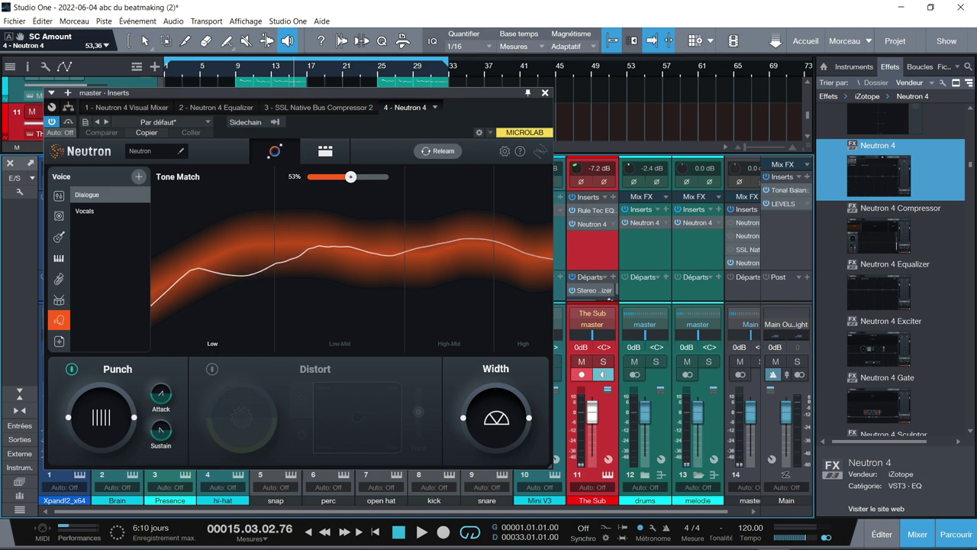
{"action": "left_click", "coordinate": [748, 225]}
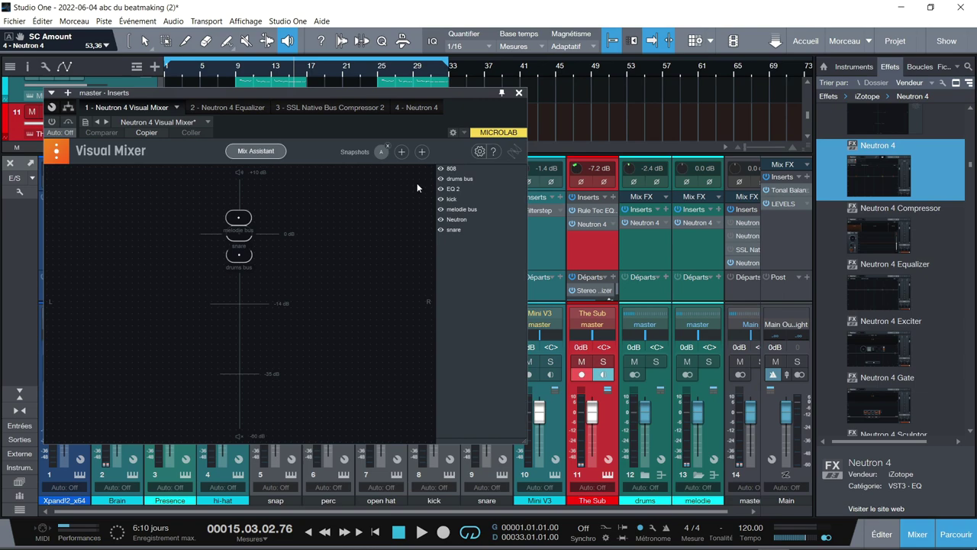
{"action": "left_click", "coordinate": [519, 93]}
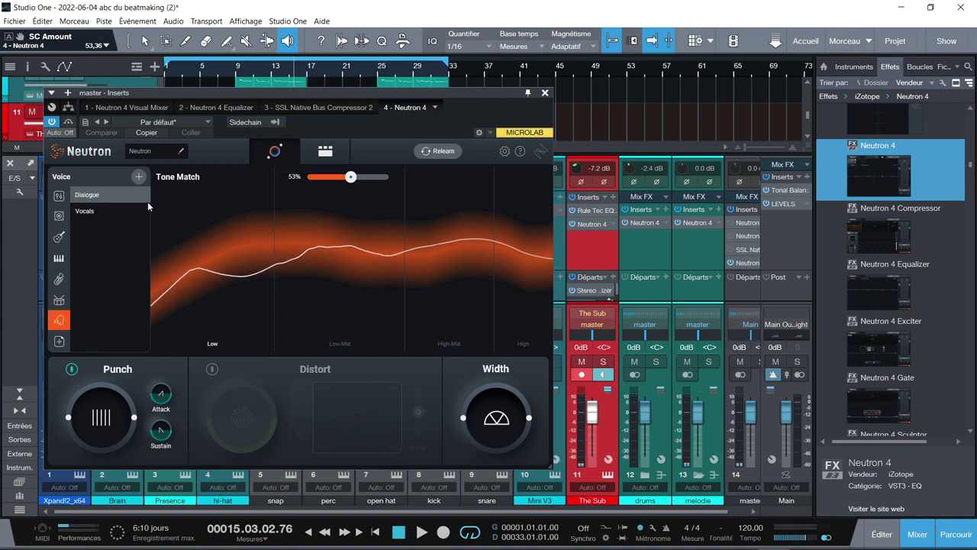
Browse Neutron's Tone Match targets through All-Purpose, Bass, Guitar, Keys, Orchestral and Percussion, ending on Voice
{"action": "left_click", "coordinate": [58, 199]}
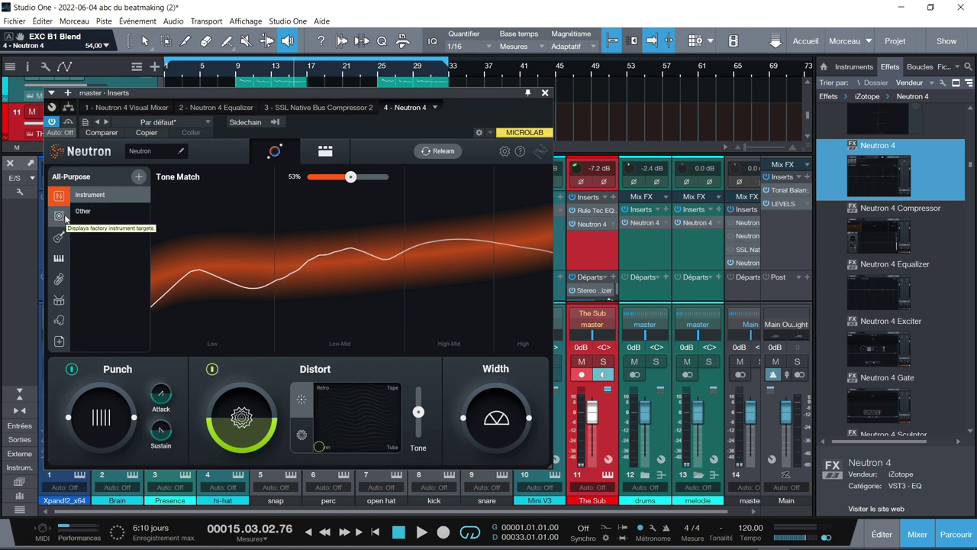
{"action": "left_click", "coordinate": [59, 216]}
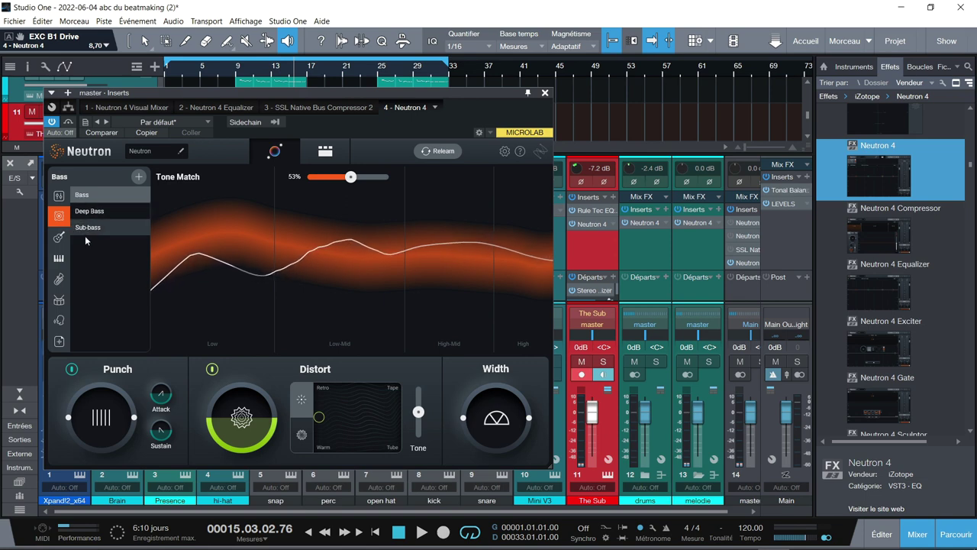
{"action": "left_click", "coordinate": [59, 237]}
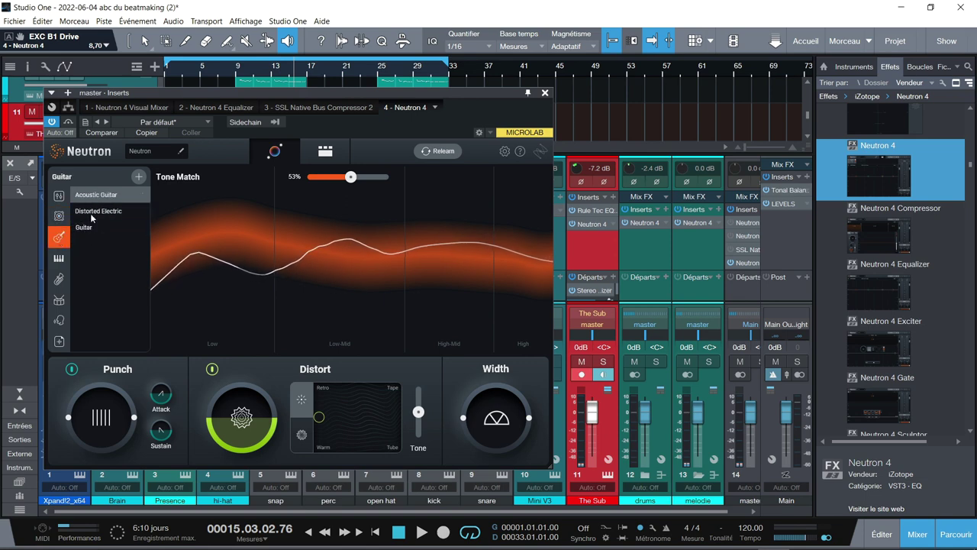
{"action": "left_click", "coordinate": [59, 260]}
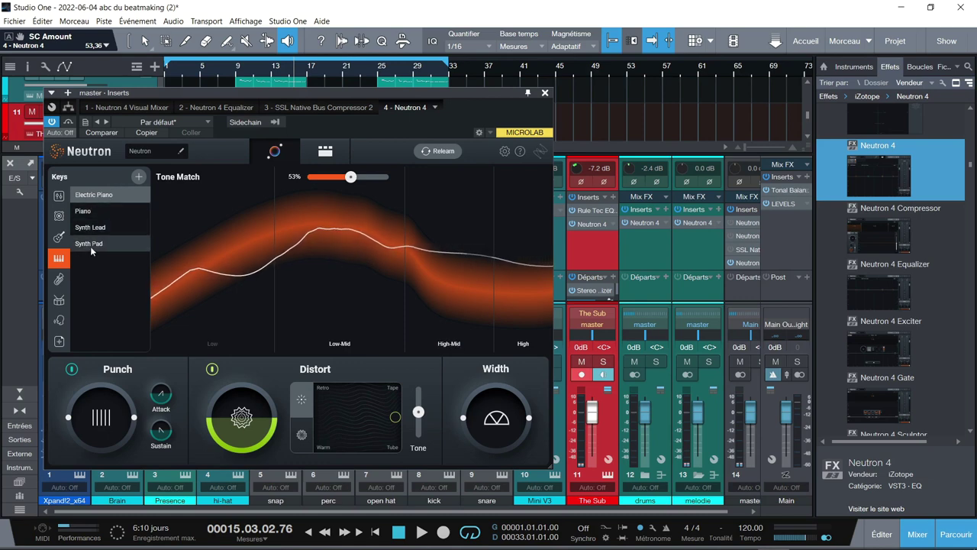
{"action": "left_click", "coordinate": [62, 281]}
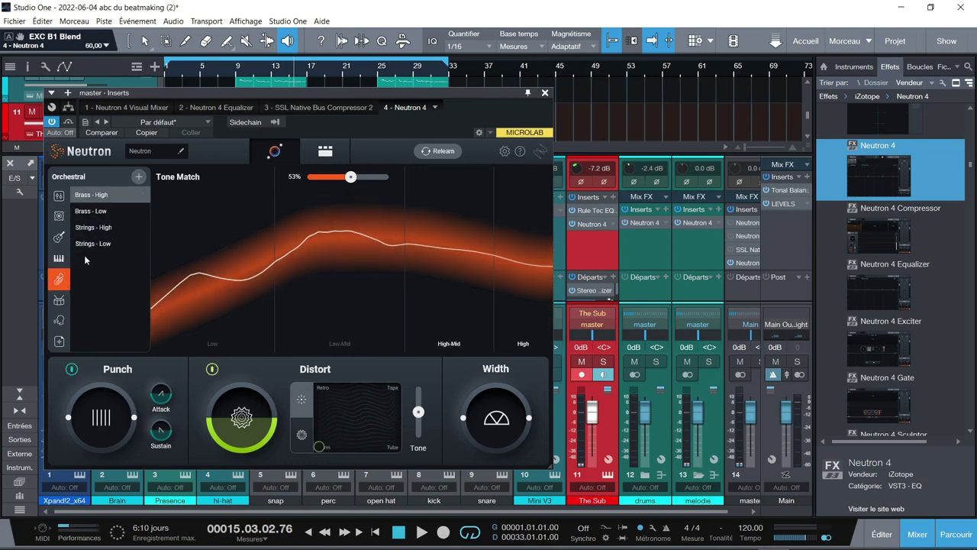
{"action": "left_click", "coordinate": [59, 300]}
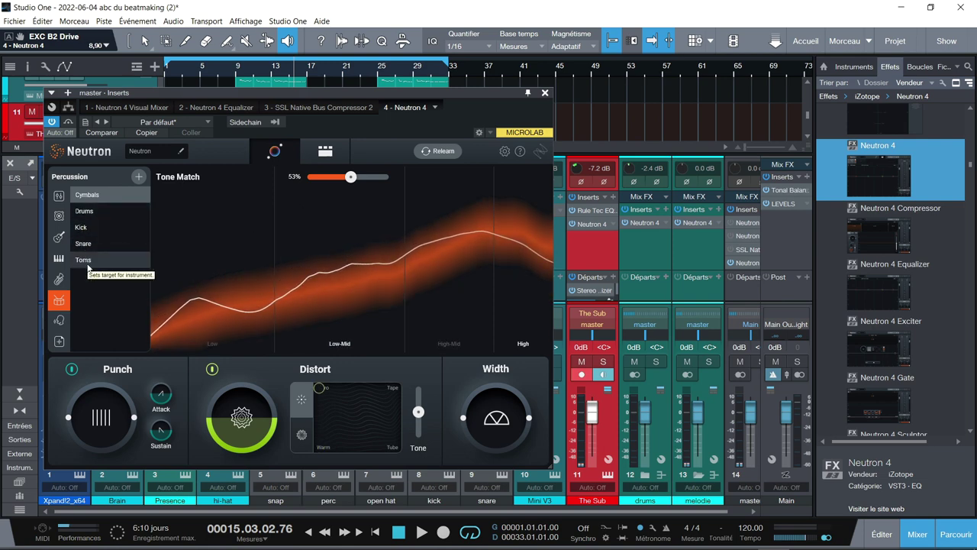
{"action": "left_click", "coordinate": [65, 320]}
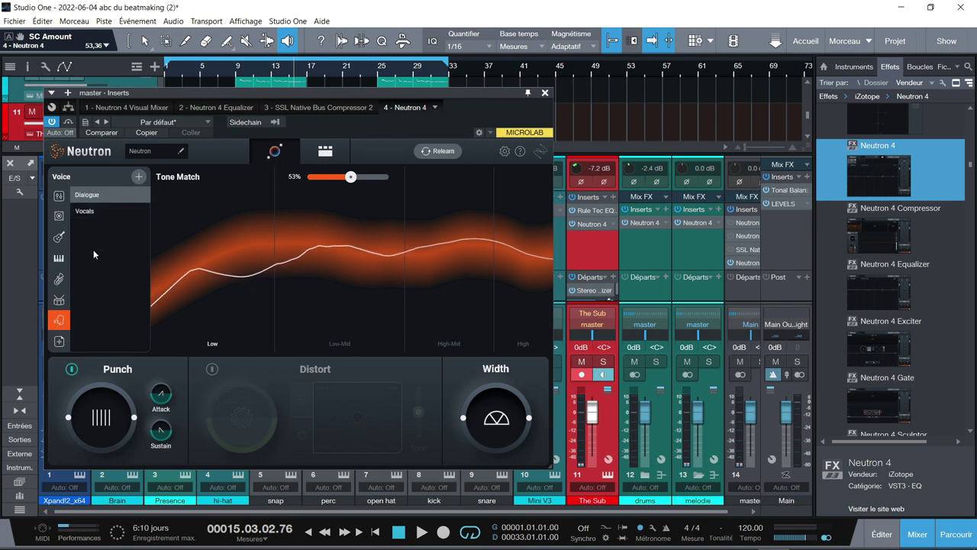
Have Neutron's assistant relearn the master channel while the beat plays
{"action": "left_click", "coordinate": [449, 151]}
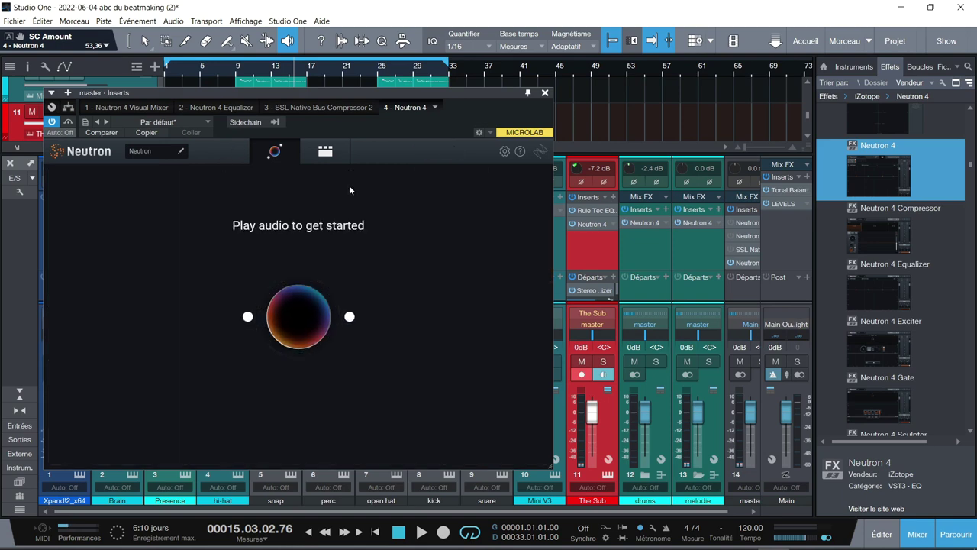
{"action": "key", "text": "space"}
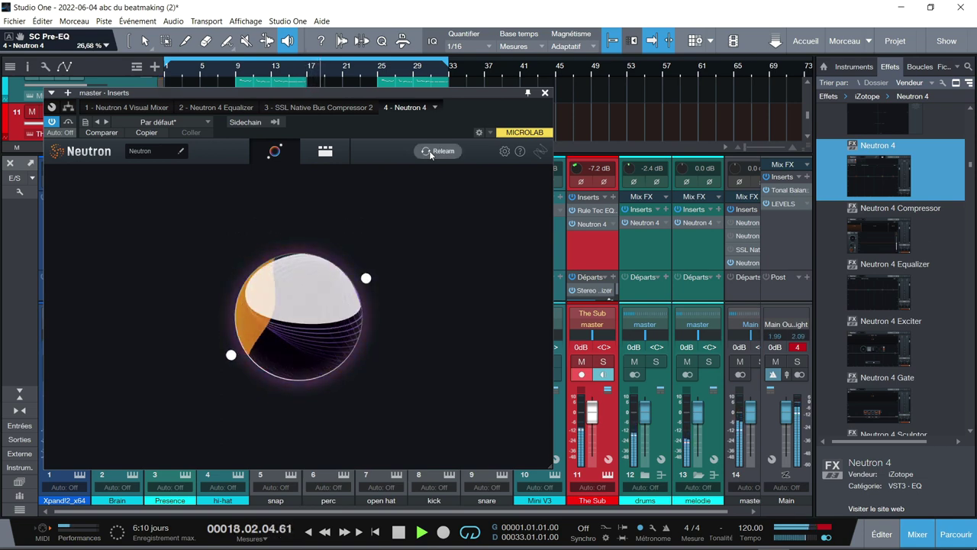
{"action": "left_click", "coordinate": [435, 151]}
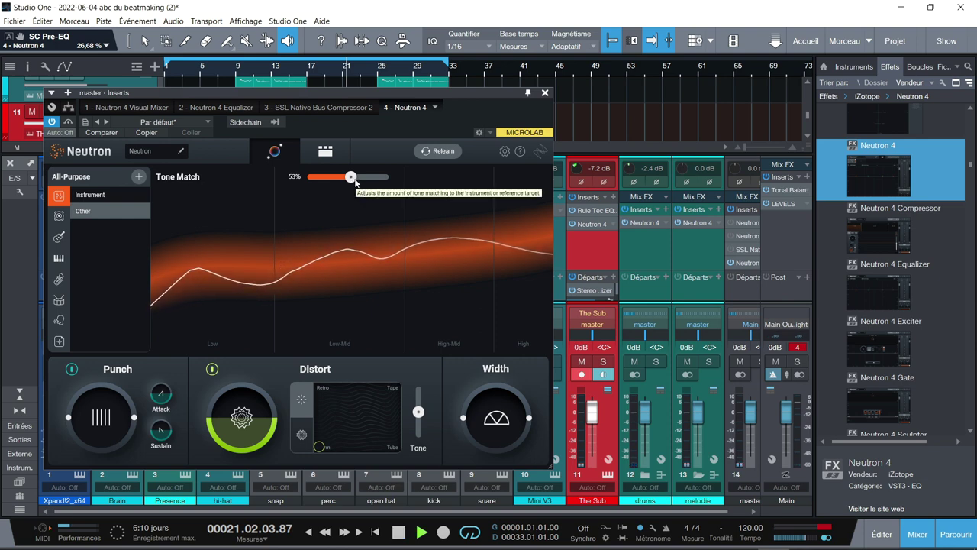
Compare the sound with Tone Match at 0%, then set it to 39% and stop playback
{"action": "left_click_drag", "start_coordinate": [351, 176], "coordinate": [276, 197]}
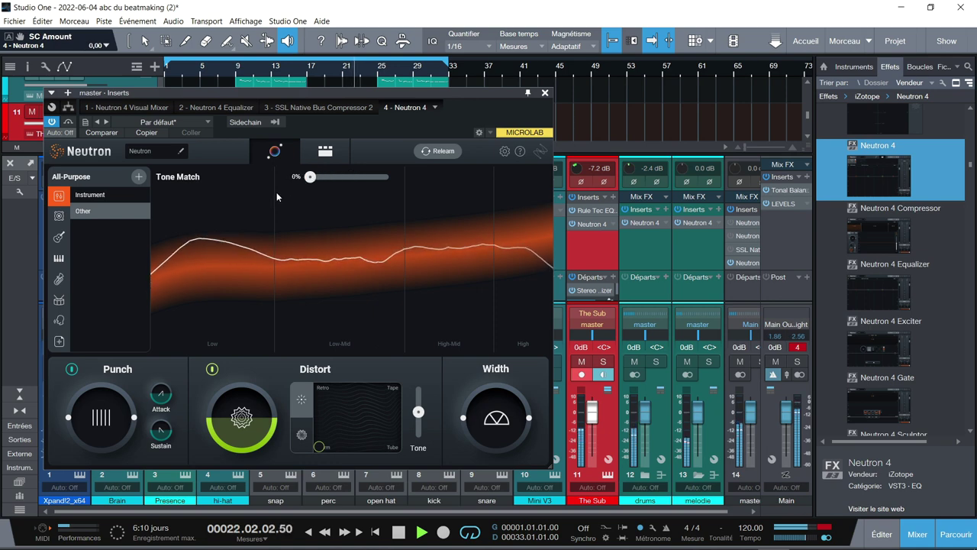
{"action": "left_click_drag", "start_coordinate": [294, 198], "coordinate": [339, 207]}
{"action": "key", "text": "space"}
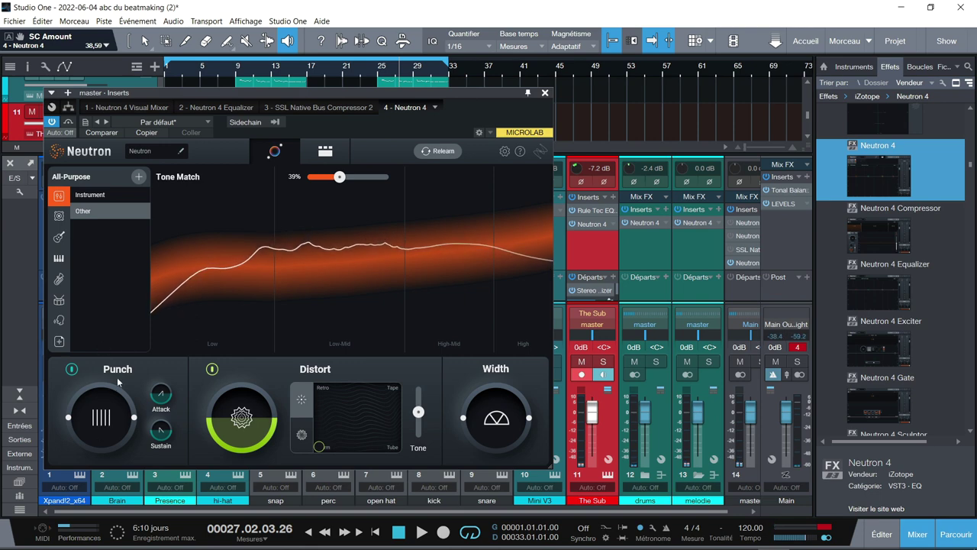
Resume playback and try different Punch amounts, settling on 117.6
{"action": "key", "text": "space"}
{"action": "left_click_drag", "start_coordinate": [105, 418], "coordinate": [100, 397]}
{"action": "mouse_move", "coordinate": [99, 394]}
{"action": "left_mouse_down"}
{"action": "mouse_move", "coordinate": [90, 439]}
{"action": "mouse_move", "coordinate": [94, 412]}
{"action": "left_mouse_up"}
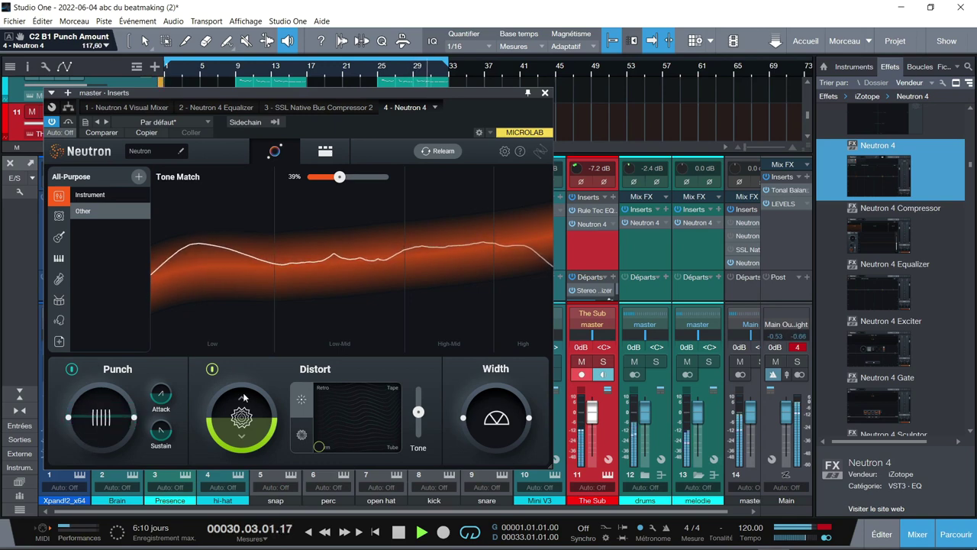
Move the Distort blend close to Tape, set its drive to 3.03 and tone slightly lower, with a little more Punch
{"action": "left_click_drag", "start_coordinate": [318, 449], "coordinate": [395, 417]}
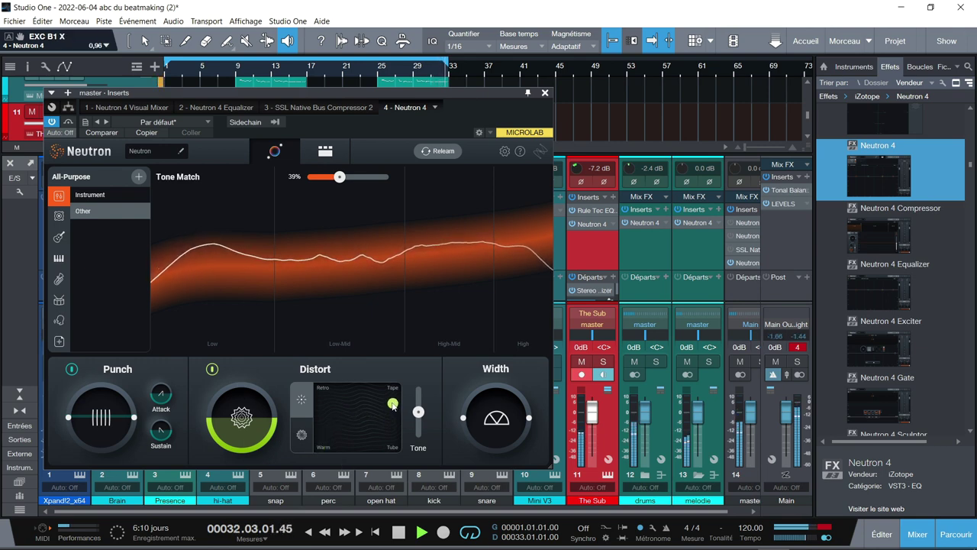
{"action": "left_click_drag", "start_coordinate": [242, 428], "coordinate": [232, 473]}
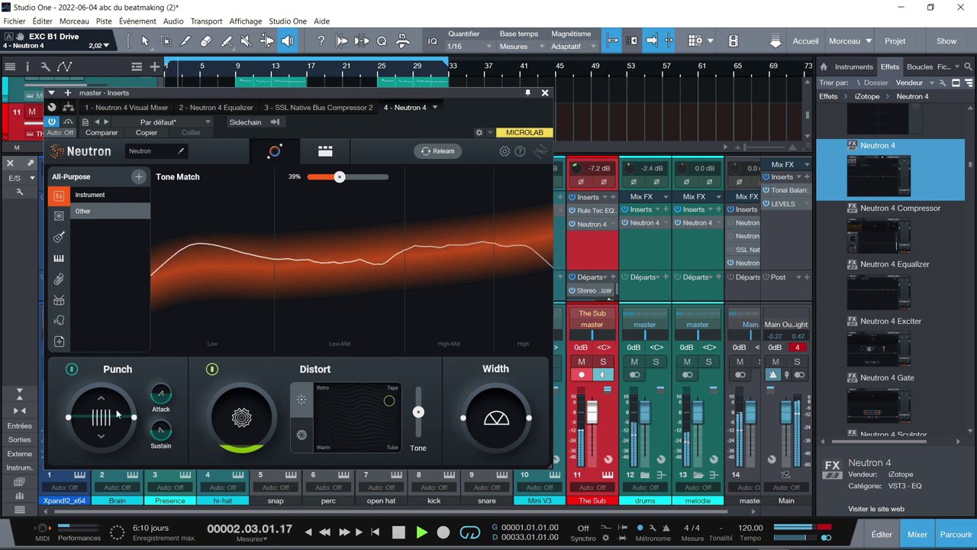
{"action": "mouse_move", "coordinate": [104, 416]}
{"action": "left_mouse_down"}
{"action": "mouse_move", "coordinate": [99, 437]}
{"action": "mouse_move", "coordinate": [98, 413]}
{"action": "left_mouse_up"}
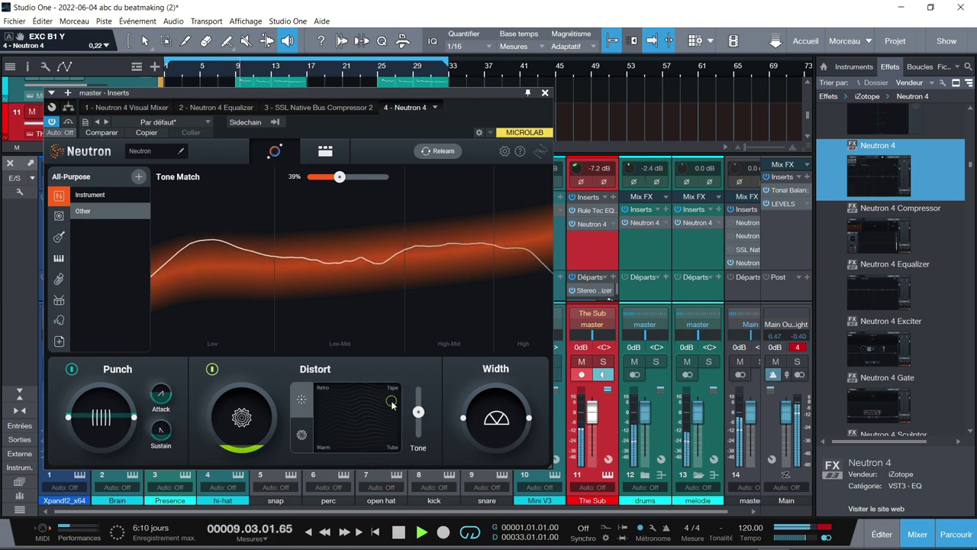
{"action": "mouse_move", "coordinate": [418, 413]}
{"action": "left_mouse_down"}
{"action": "mouse_move", "coordinate": [419, 435]}
{"action": "mouse_move", "coordinate": [424, 399]}
{"action": "mouse_move", "coordinate": [424, 416]}
{"action": "left_mouse_up"}
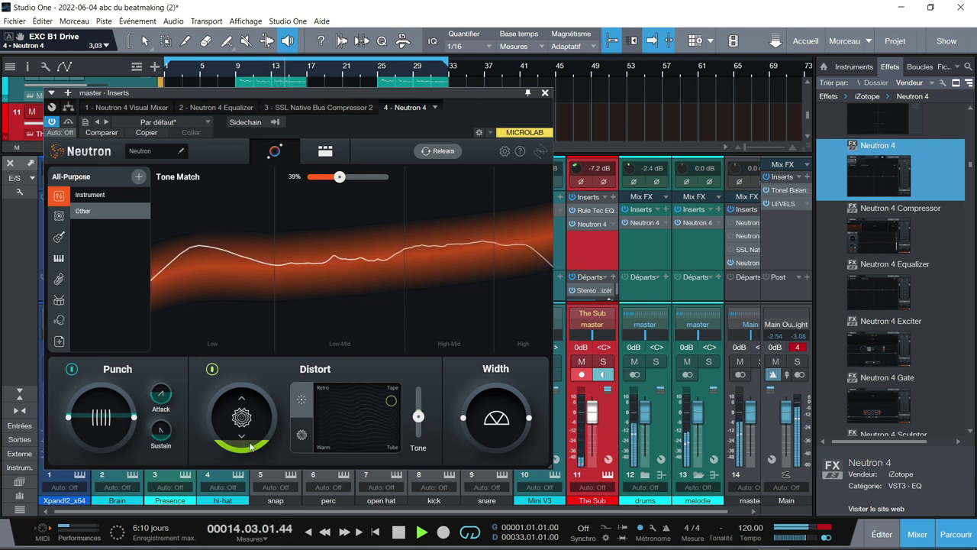
Try narrowing the Width to about -24.8, reset it to 0 and stop playback
{"action": "left_click_drag", "start_coordinate": [501, 421], "coordinate": [489, 445]}
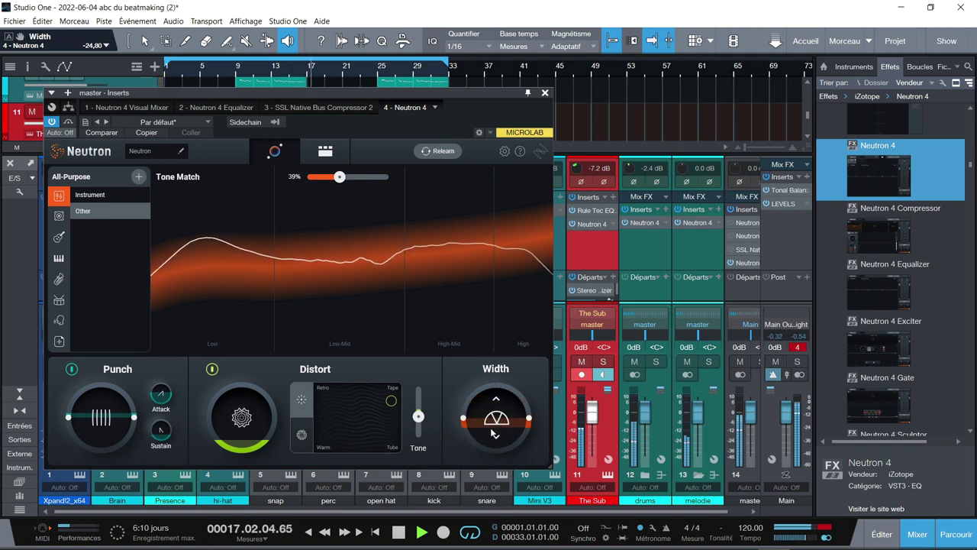
{"action": "double_click", "coordinate": [494, 420]}
{"action": "key", "text": "space"}
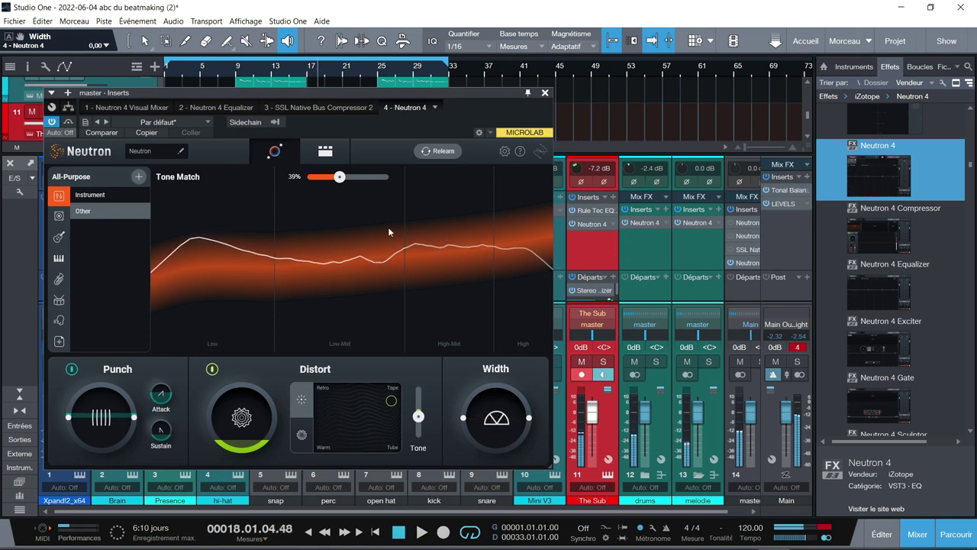
Open the detailed module view and, during playback, set the Sculptor to amount 33.8, tone 35 and speed 33, with Assistant Pre-EQ at 49%
{"action": "left_click", "coordinate": [333, 152]}
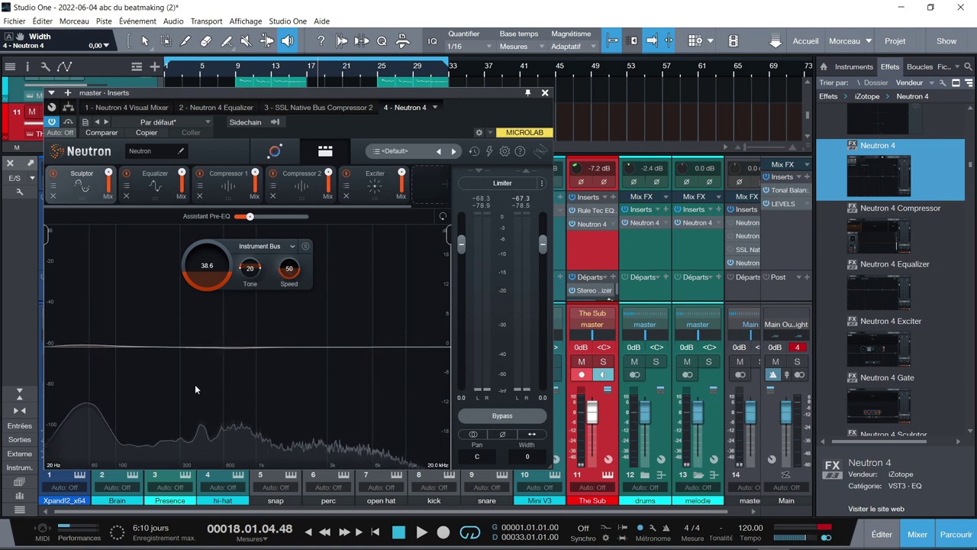
{"action": "key", "text": "space"}
{"action": "left_click_drag", "start_coordinate": [212, 278], "coordinate": [219, 322]}
{"action": "left_click_drag", "start_coordinate": [252, 271], "coordinate": [302, 286]}
{"action": "mouse_move", "coordinate": [192, 280]}
{"action": "left_mouse_down"}
{"action": "mouse_move", "coordinate": [206, 234]}
{"action": "mouse_move", "coordinate": [206, 243]}
{"action": "left_mouse_up"}
{"action": "left_click_drag", "start_coordinate": [248, 217], "coordinate": [270, 217]}
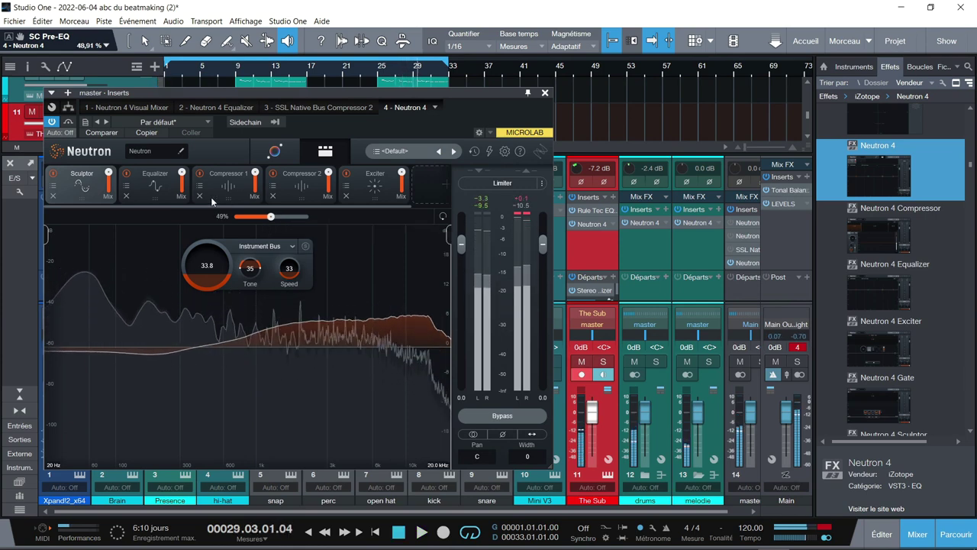
Show the Equalizer, watch its curve during a short playback and examine the Dynamic and Sidechain settings of the 659 Hz band
{"action": "left_click", "coordinate": [155, 186]}
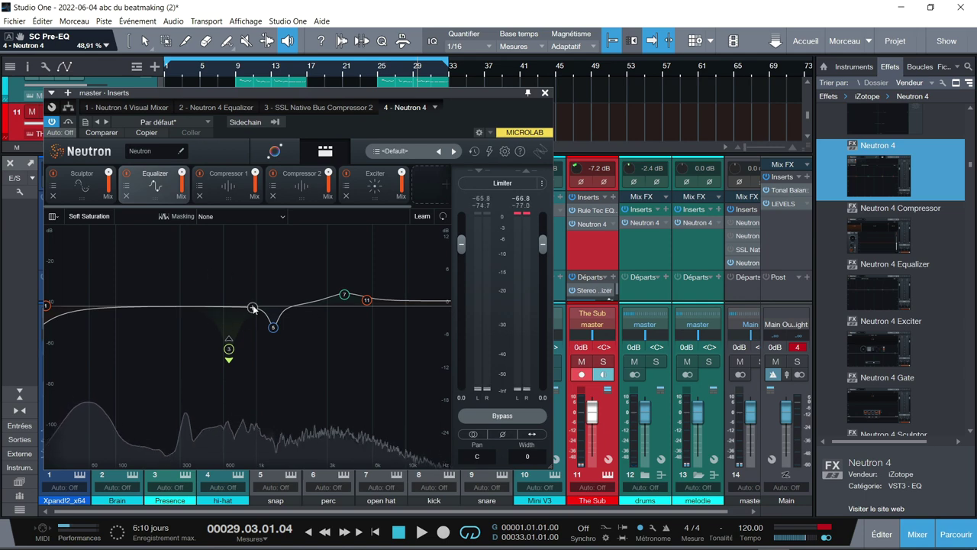
{"action": "key", "text": "space"}
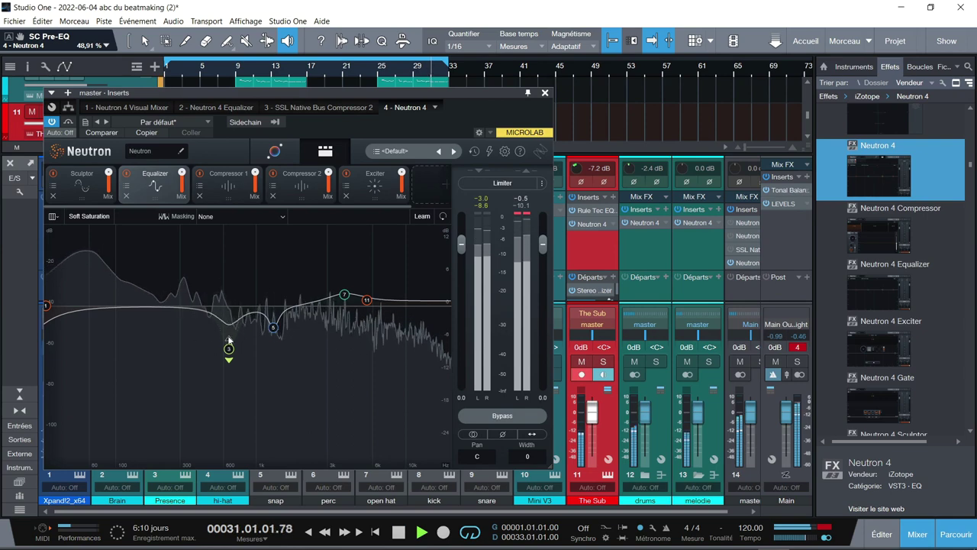
{"action": "key", "text": "space"}
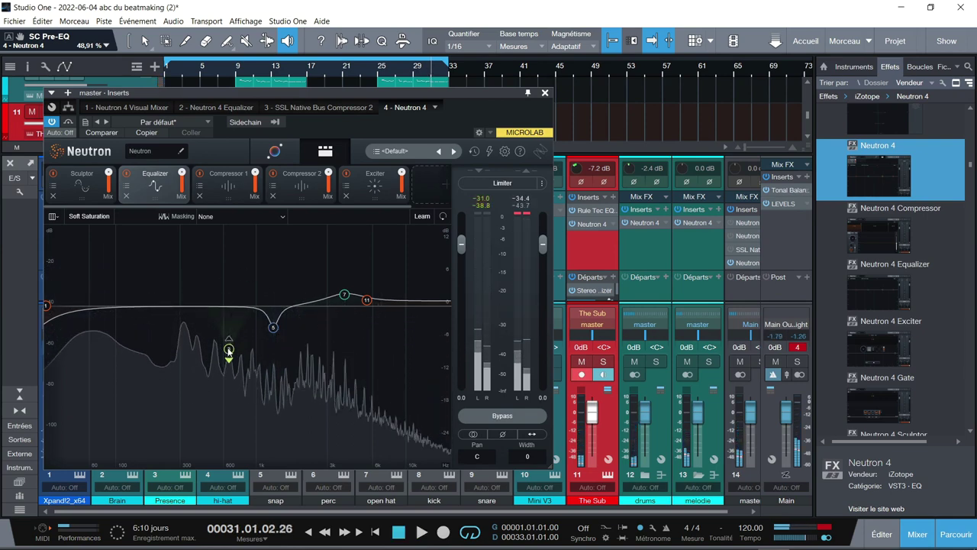
{"action": "left_click", "coordinate": [228, 350]}
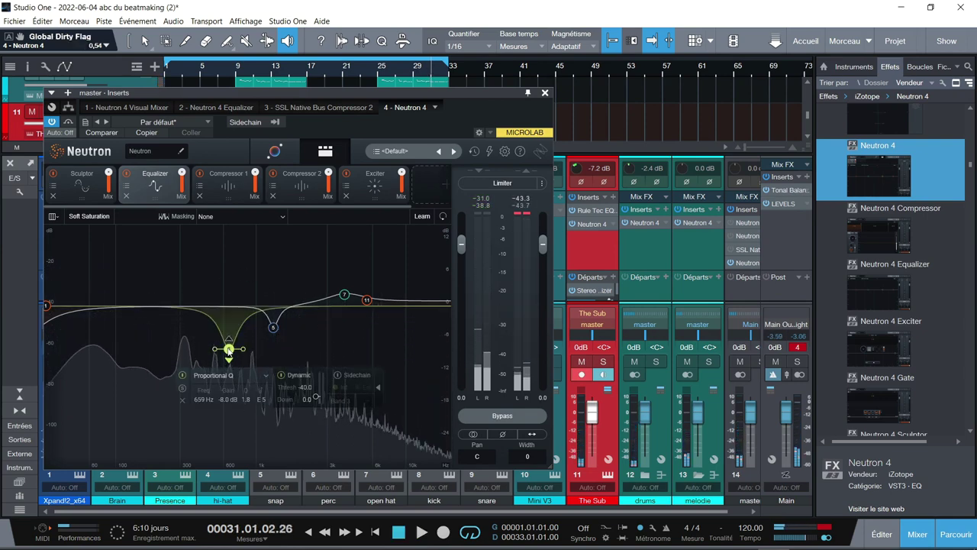
{"action": "left_click", "coordinate": [287, 378]}
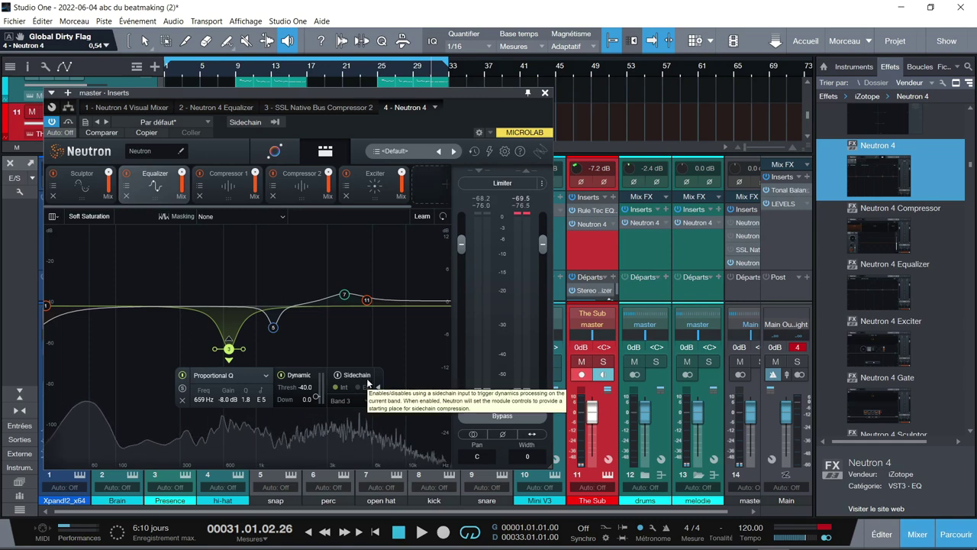
Add an Equalizer band in the low mids, move it to 180 Hz with 1.1 dB gain and shape it as Band Shelf
{"action": "left_click", "coordinate": [159, 307]}
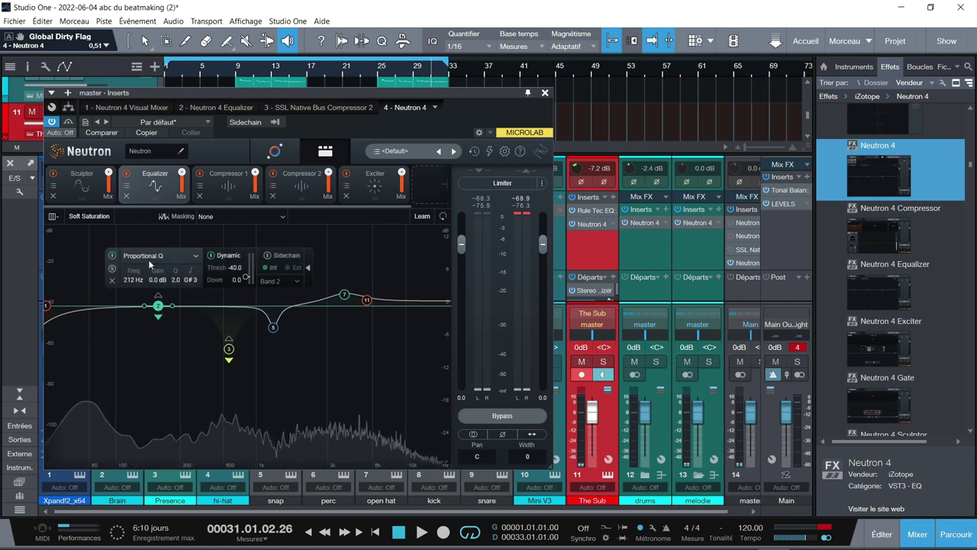
{"action": "mouse_move", "coordinate": [158, 306]}
{"action": "left_mouse_down"}
{"action": "mouse_move", "coordinate": [146, 257]}
{"action": "mouse_move", "coordinate": [145, 327]}
{"action": "mouse_move", "coordinate": [149, 299]}
{"action": "left_mouse_up"}
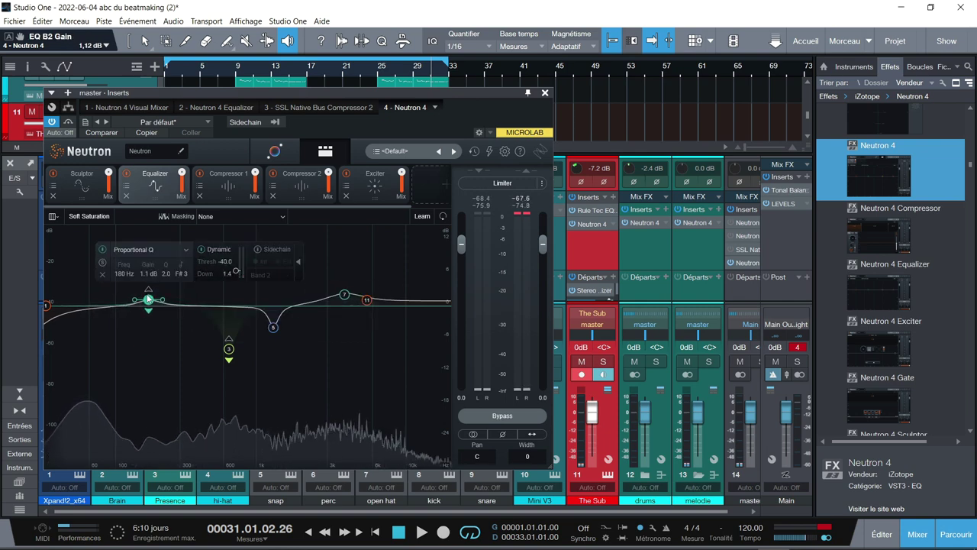
{"action": "left_click", "coordinate": [186, 251]}
{"action": "mouse_move", "coordinate": [134, 276]}
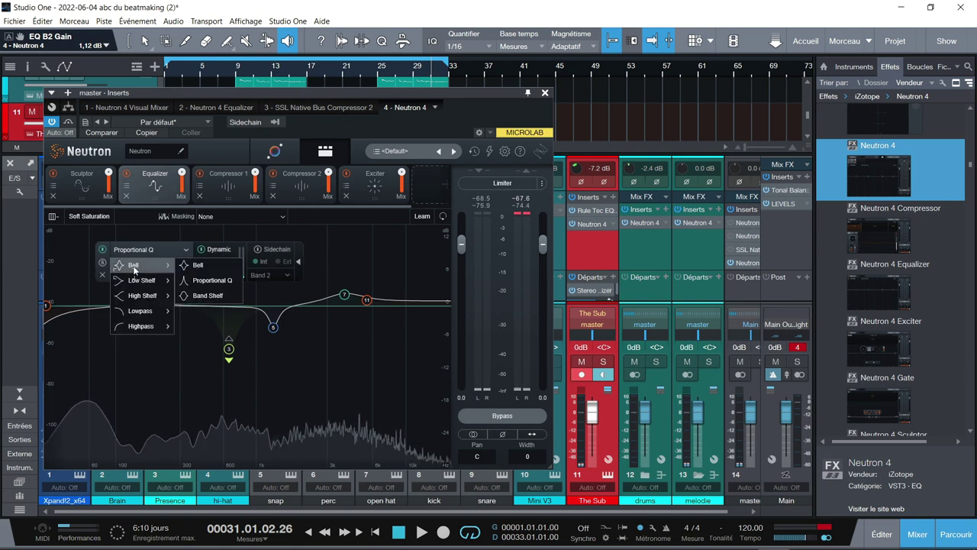
{"action": "left_click", "coordinate": [205, 295]}
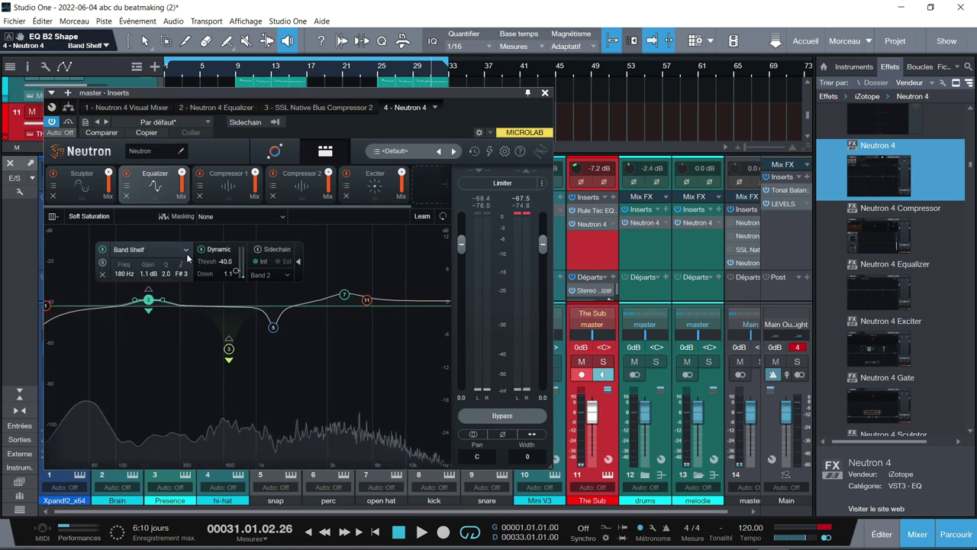
Change the 180 Hz band's shape to Vintage High Shelf and look through the Lowpass and Highpass variants
{"action": "left_click", "coordinate": [187, 256]}
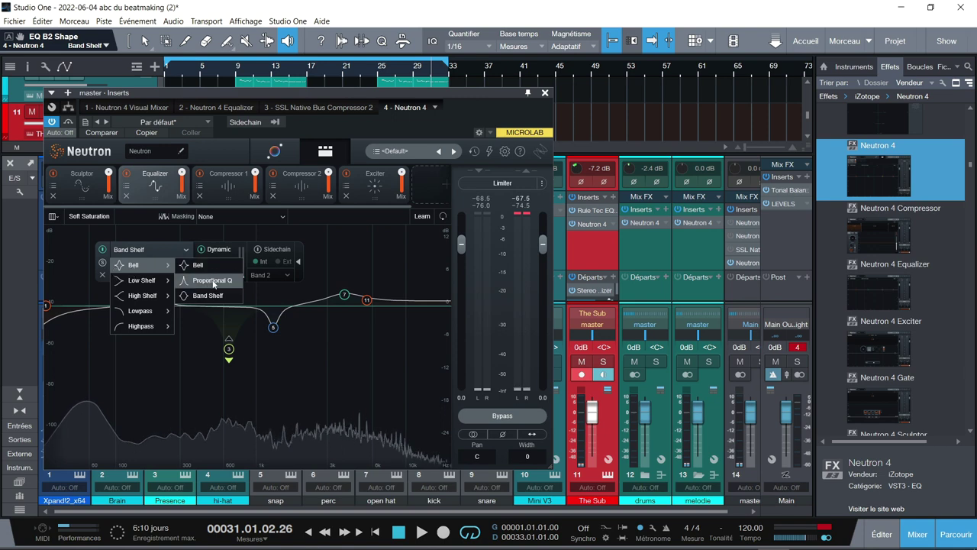
{"action": "mouse_move", "coordinate": [161, 286]}
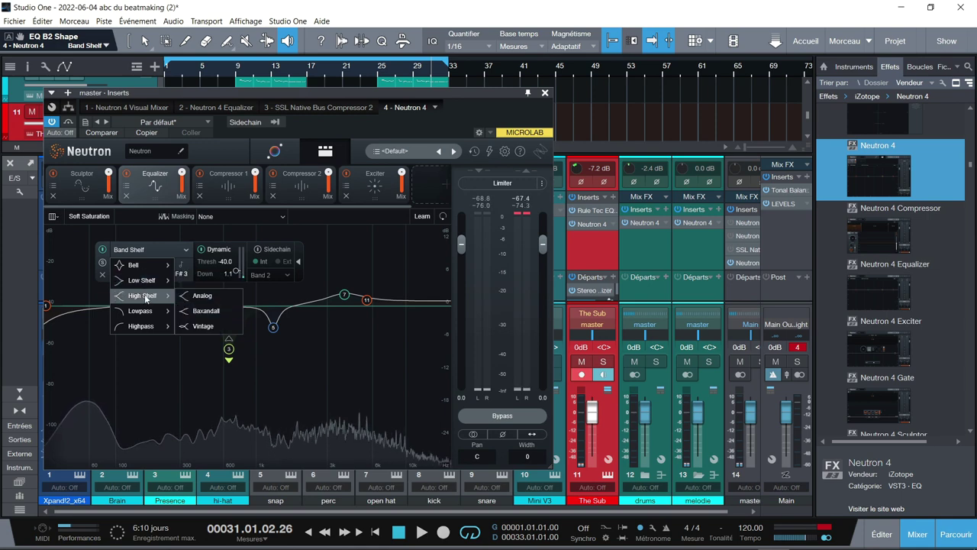
{"action": "left_click", "coordinate": [204, 326]}
{"action": "left_click", "coordinate": [159, 252]}
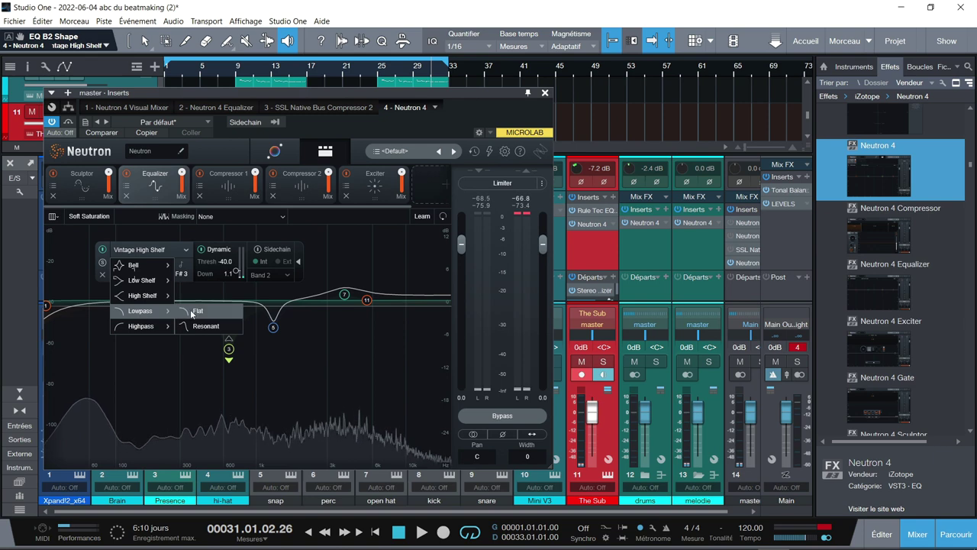
{"action": "mouse_move", "coordinate": [144, 330]}
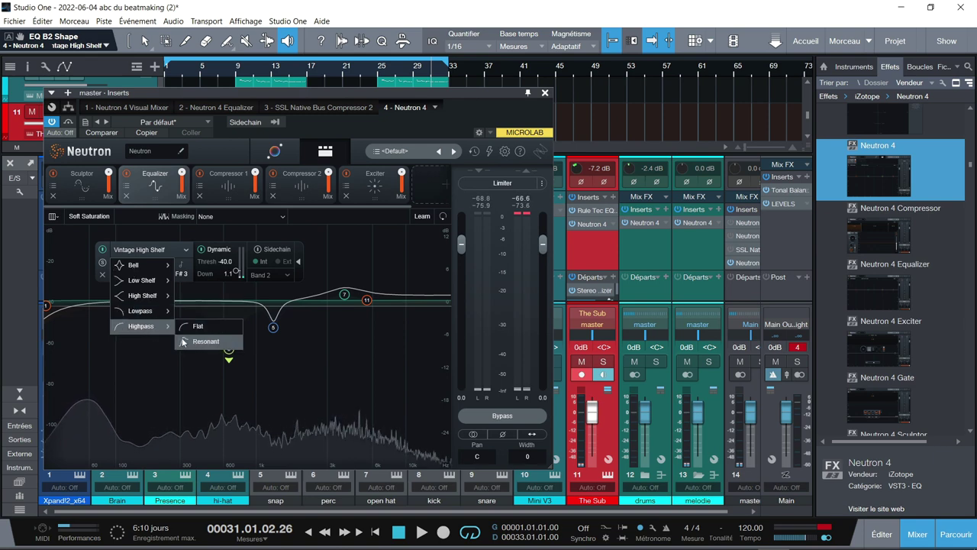
{"action": "left_click", "coordinate": [360, 263]}
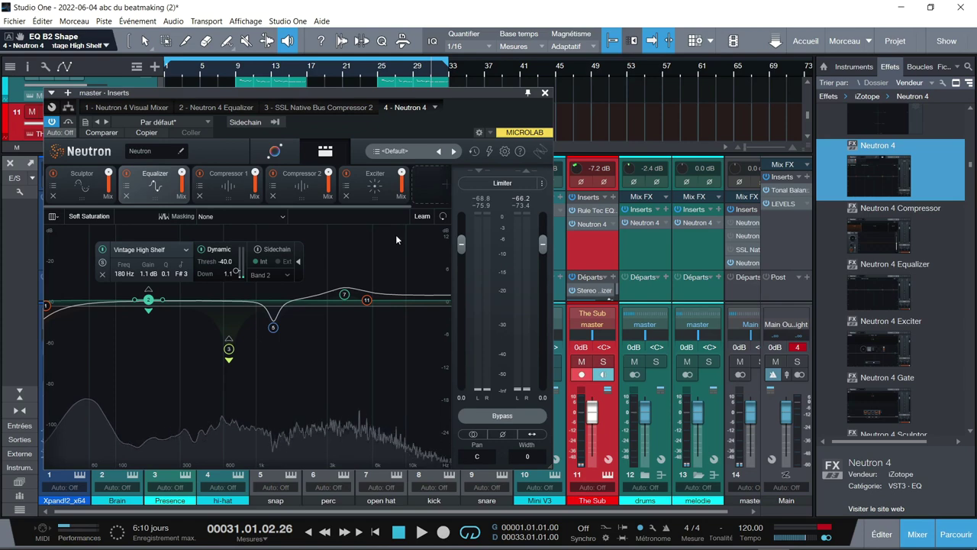
In Compressor 1, split off a low band at about 386 Hz, shift the upper crossover lower and delete the low band
{"action": "left_click", "coordinate": [239, 199]}
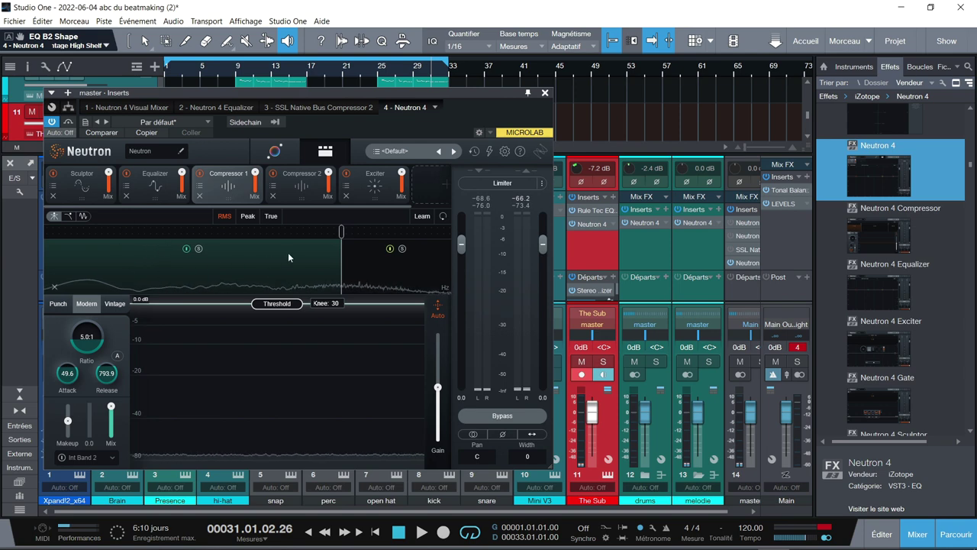
{"action": "left_click", "coordinate": [195, 232]}
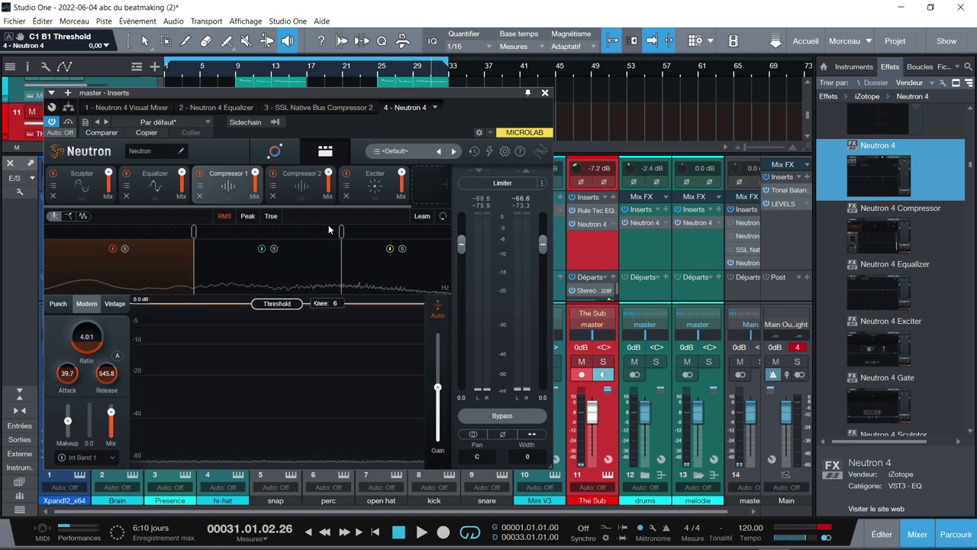
{"action": "left_click_drag", "start_coordinate": [341, 230], "coordinate": [321, 231]}
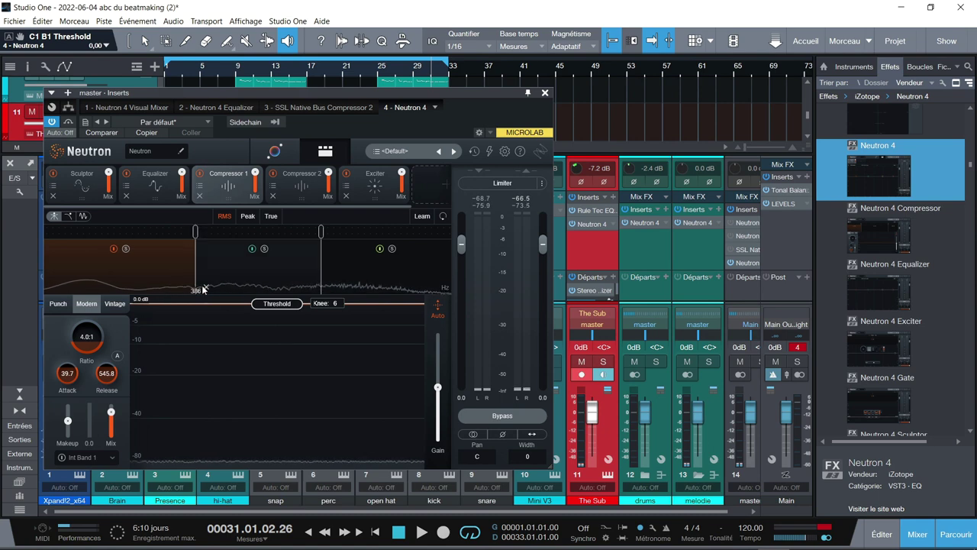
{"action": "left_click", "coordinate": [56, 288]}
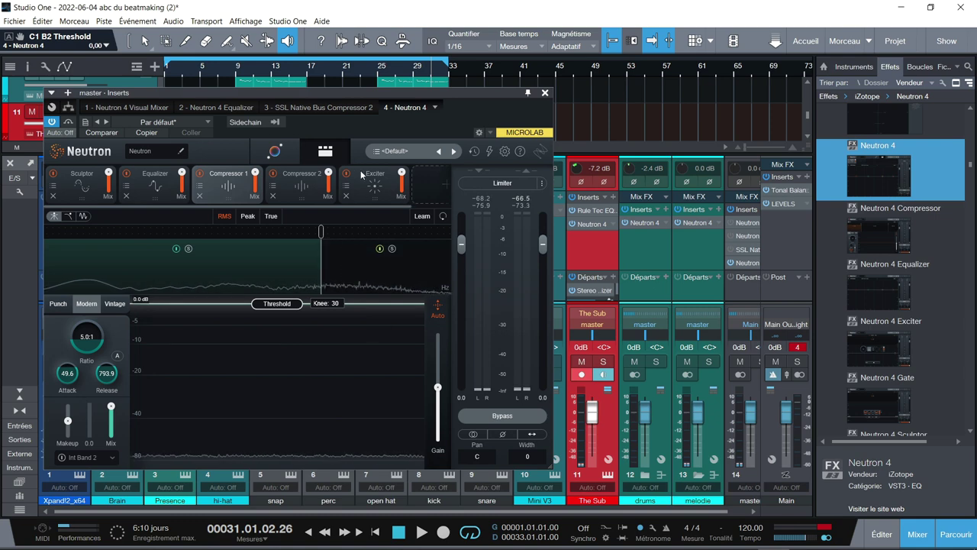
Try Compressor 1's Punch mode with amount 153 and sustain 12.02 ms, and return to Modern mode
{"action": "left_click", "coordinate": [58, 304]}
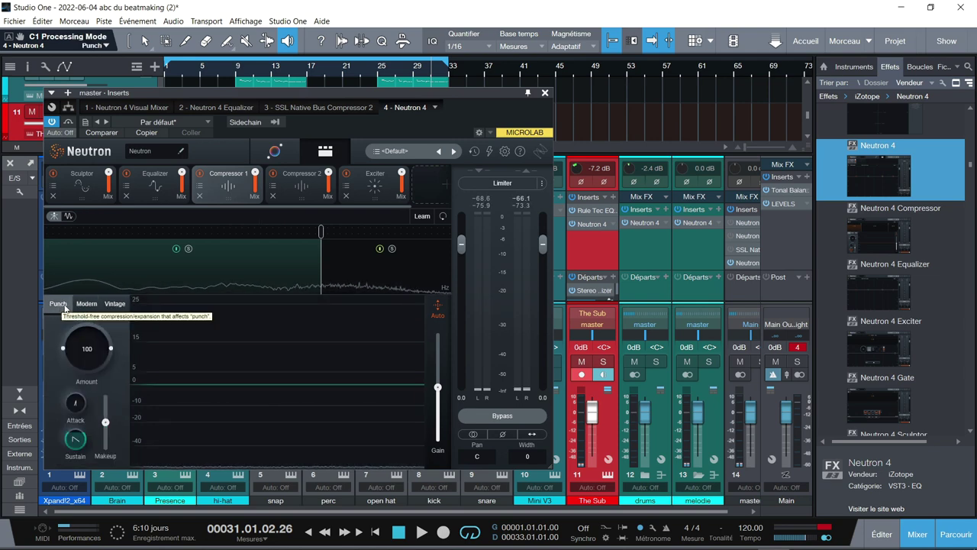
{"action": "left_click_drag", "start_coordinate": [85, 348], "coordinate": [84, 343]}
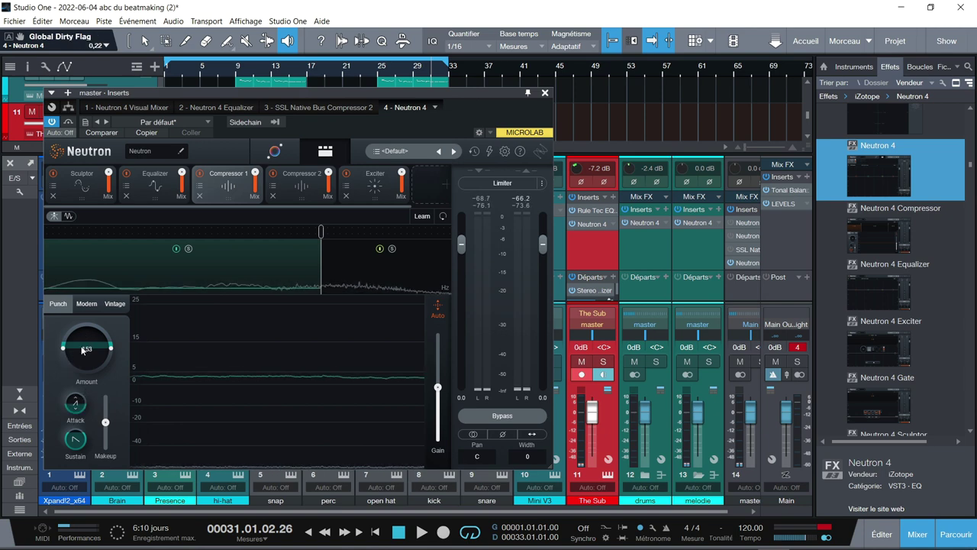
{"action": "left_click_drag", "start_coordinate": [76, 438], "coordinate": [84, 456]}
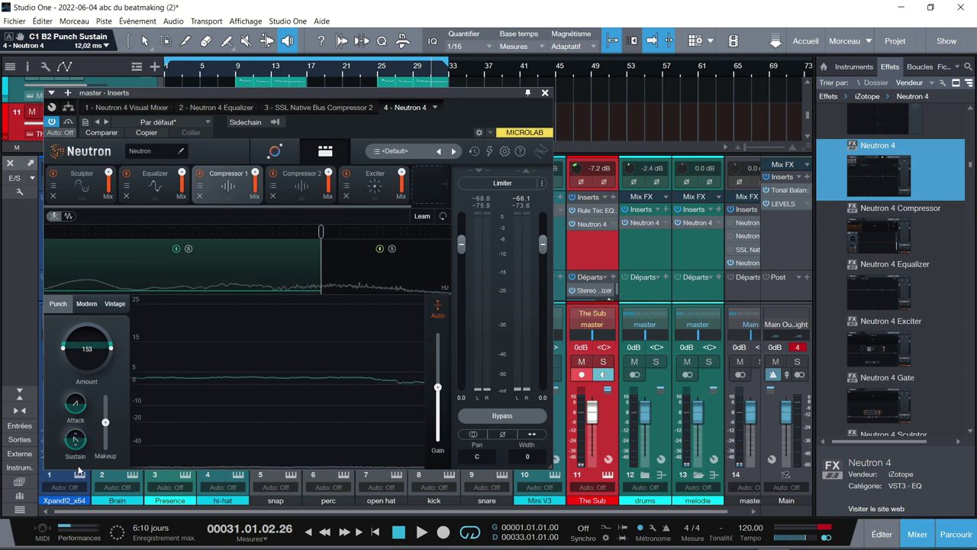
{"action": "left_click", "coordinate": [86, 305]}
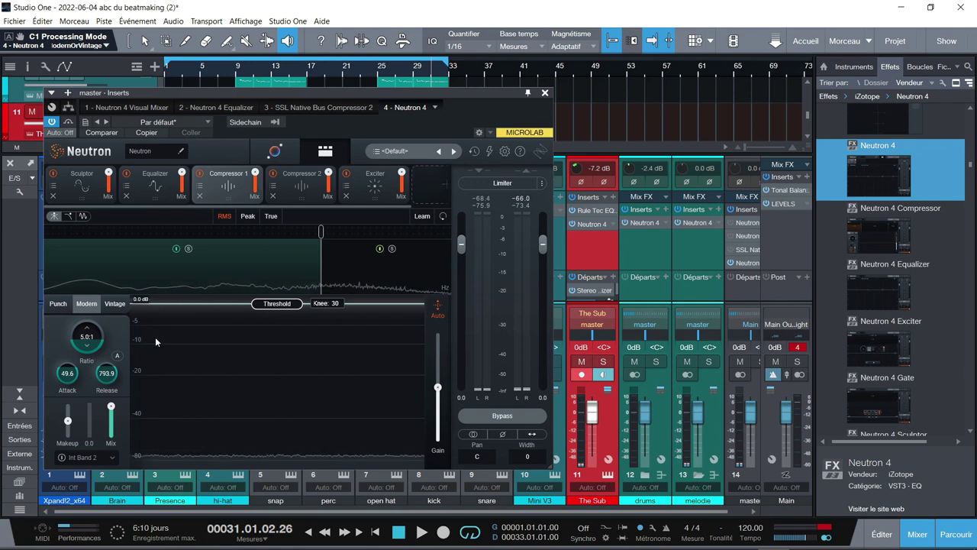
Lower the low band's threshold to -12.5 dB, try its sidechain with Int Full as the source and switch the sidechain off
{"action": "left_click_drag", "start_coordinate": [280, 305], "coordinate": [260, 356]}
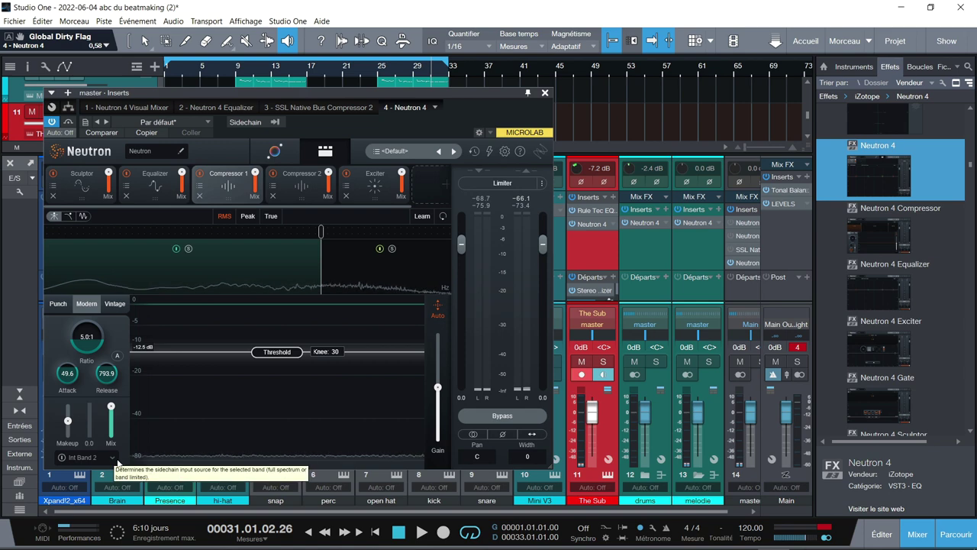
{"action": "left_click", "coordinate": [99, 458]}
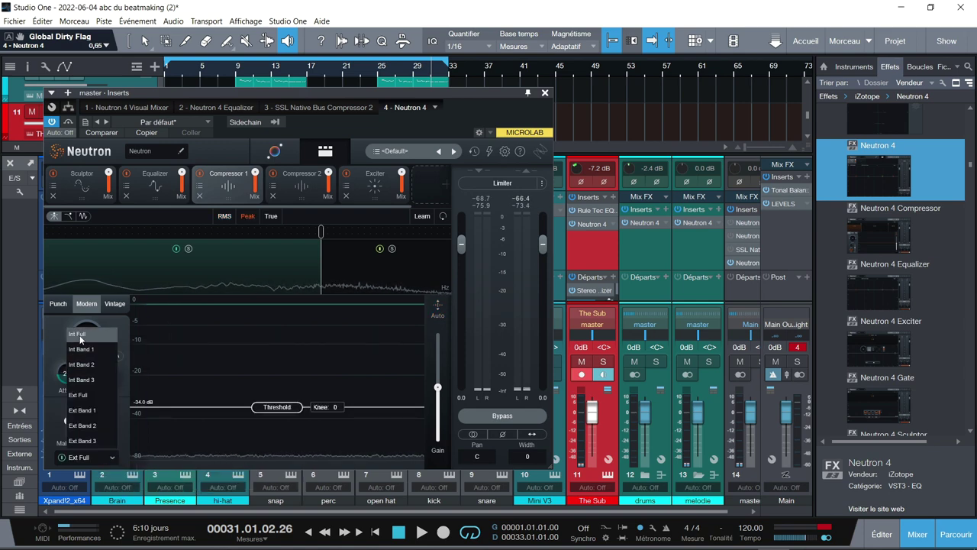
{"action": "left_click", "coordinate": [79, 335]}
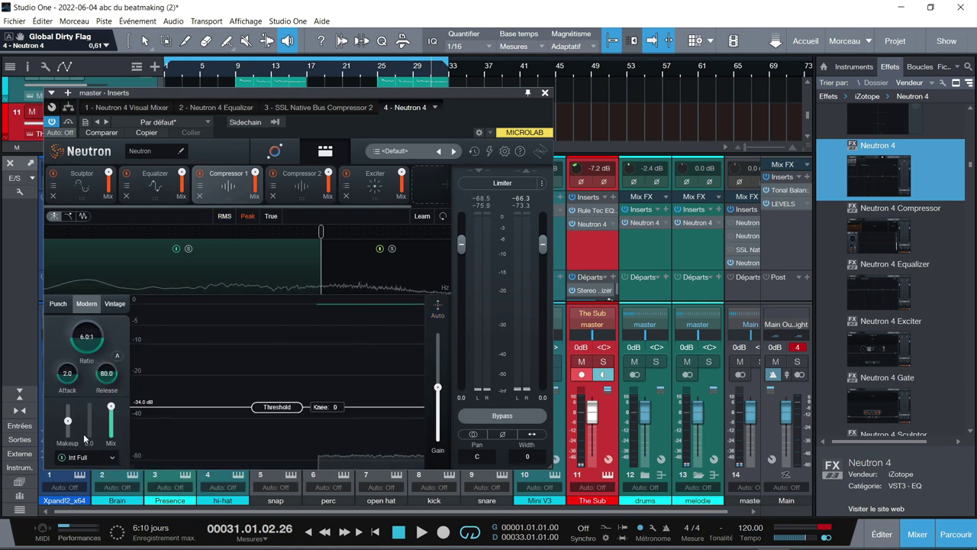
{"action": "left_click", "coordinate": [63, 457]}
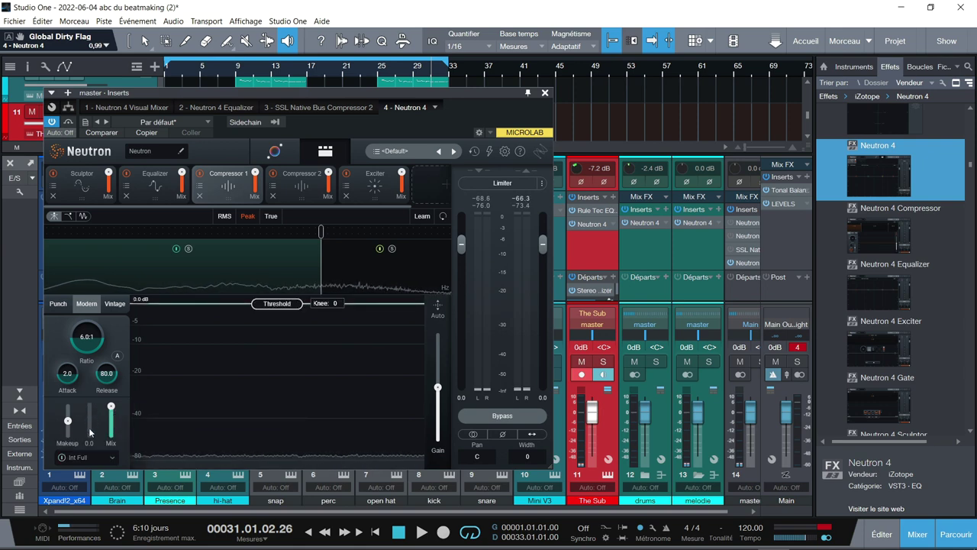
During playback, set the low band's threshold to -14.3 dB, attack to 17.4, release to 1.7 and ratio to 3.5:1
{"action": "key", "text": "space"}
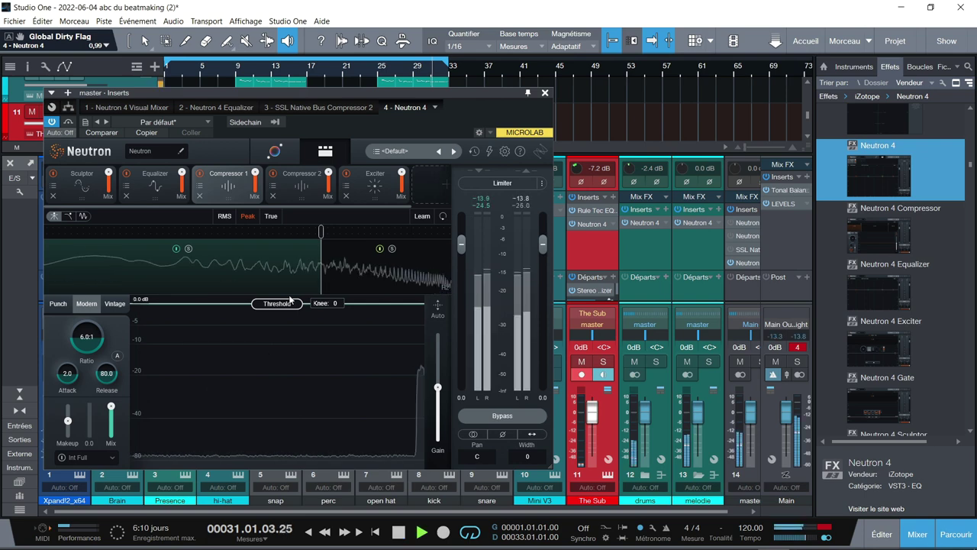
{"action": "left_click_drag", "start_coordinate": [277, 303], "coordinate": [277, 357]}
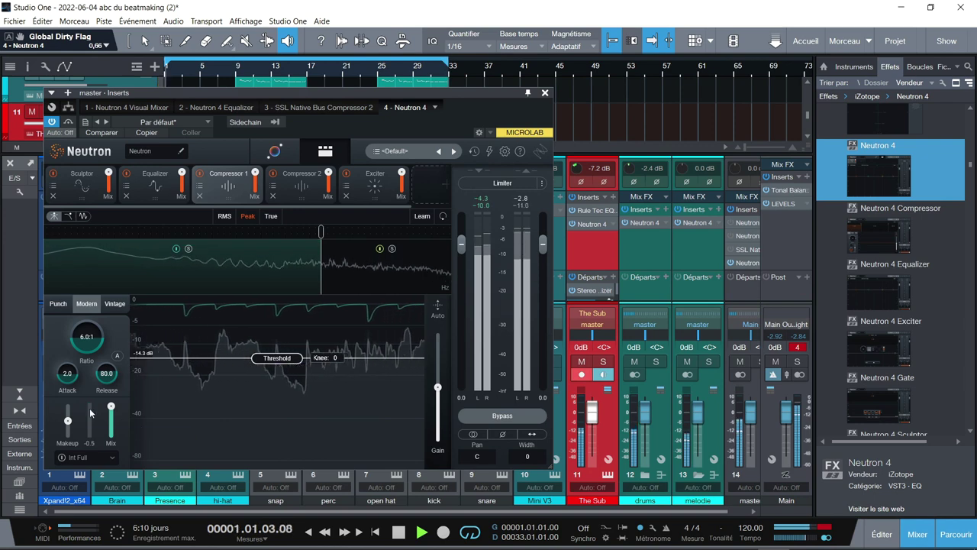
{"action": "left_click_drag", "start_coordinate": [73, 380], "coordinate": [73, 342]}
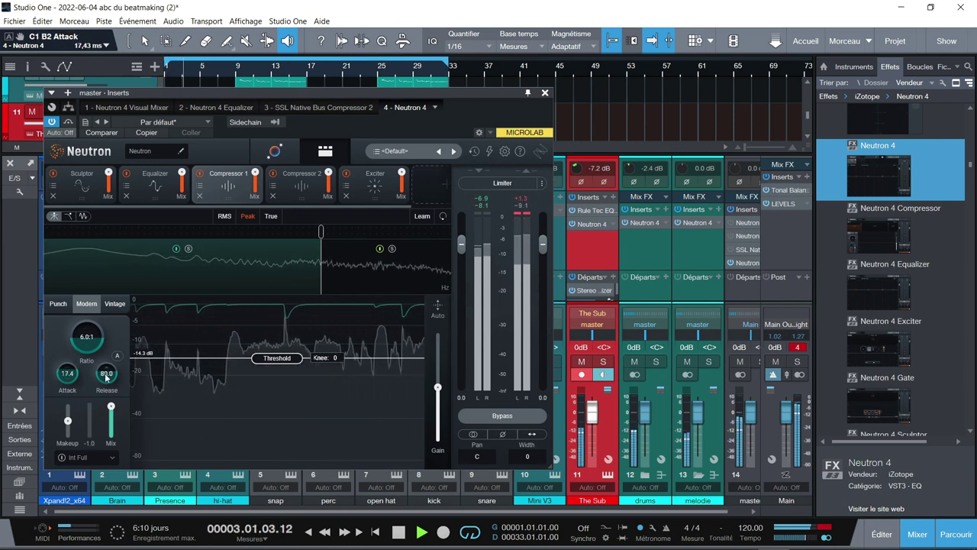
{"action": "left_click_drag", "start_coordinate": [106, 373], "coordinate": [111, 427]}
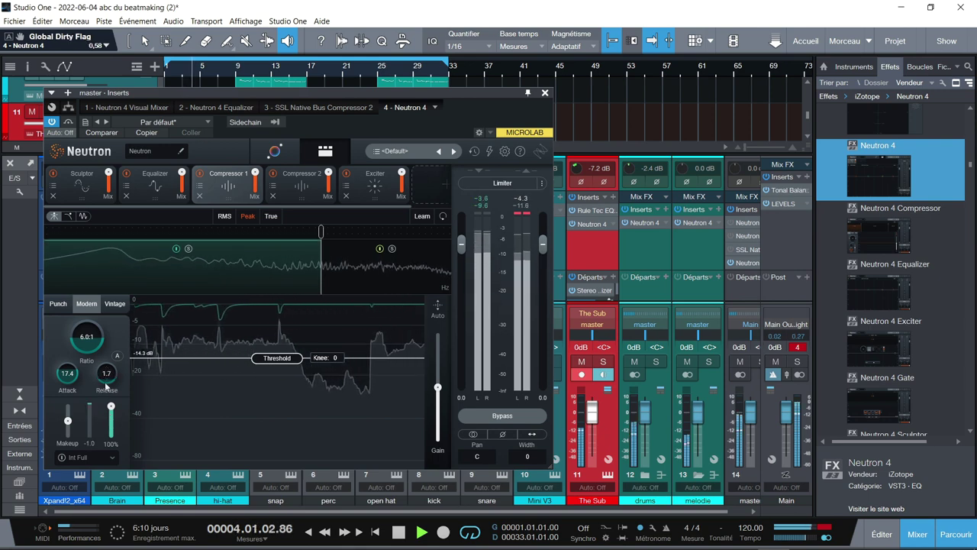
{"action": "left_click_drag", "start_coordinate": [86, 337], "coordinate": [88, 359]}
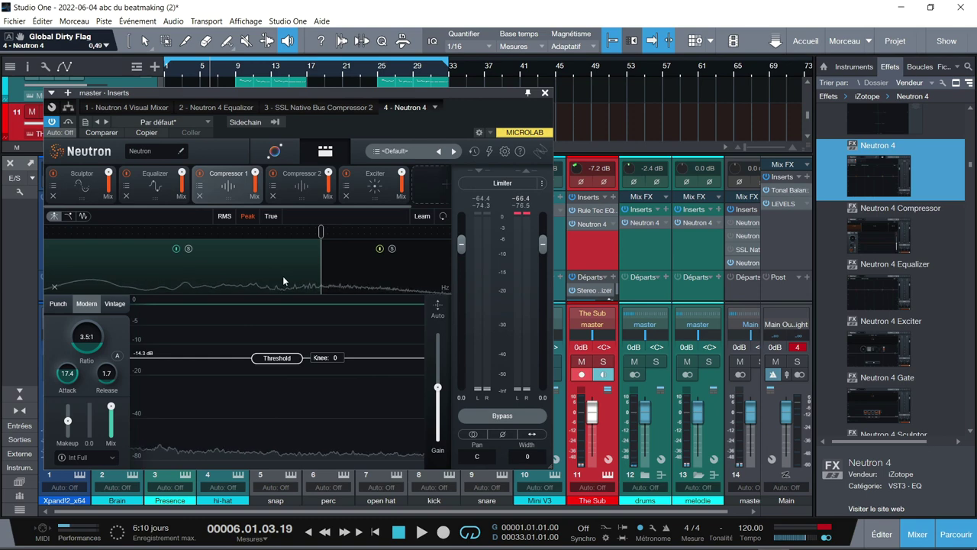
Delete the low band from Compressor 1 and lower the remaining band's threshold to about -8.8 dB
{"action": "left_click", "coordinate": [53, 289]}
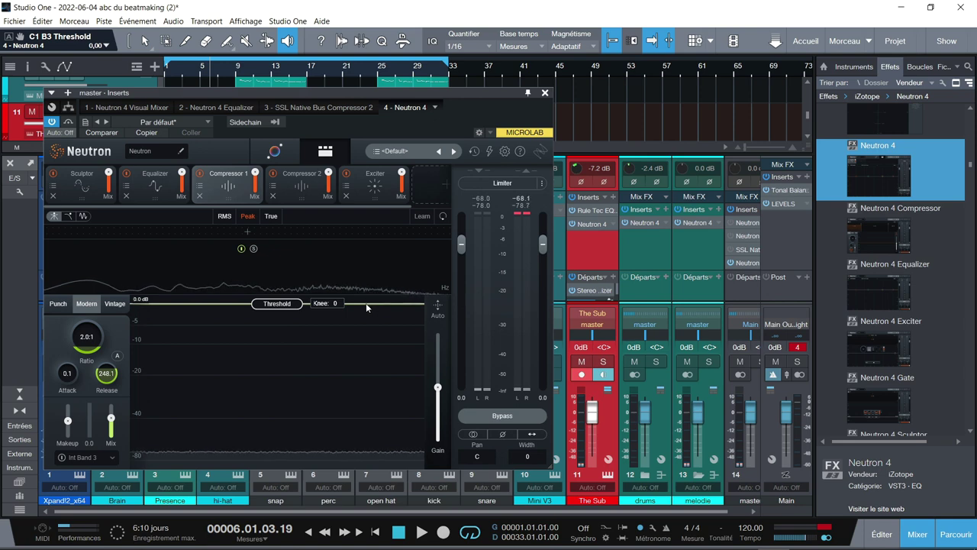
{"action": "left_click_drag", "start_coordinate": [282, 304], "coordinate": [271, 339]}
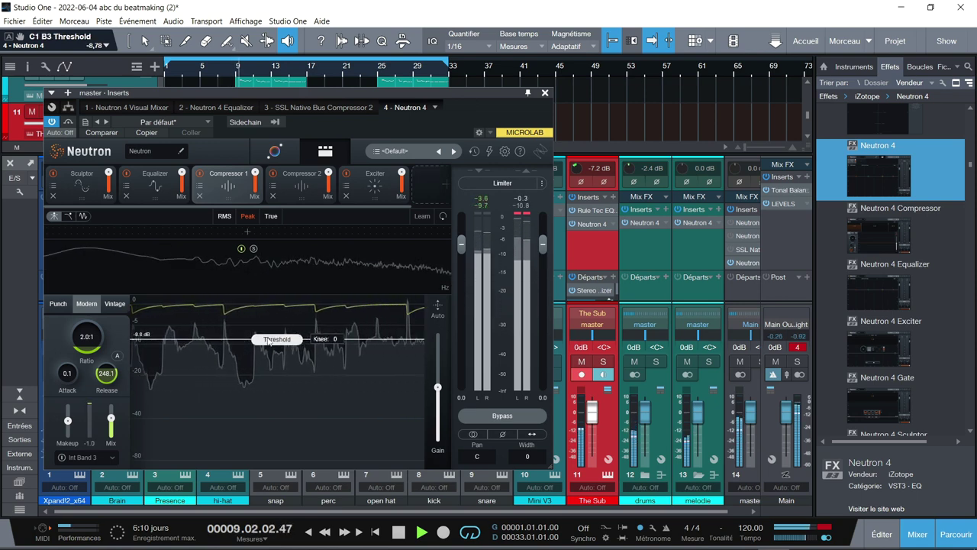
During playback, set Compressor 1's ratio to 4.6:1, attack to 5.9, release to 3.1 and threshold to -13.7 dB
{"action": "left_click_drag", "start_coordinate": [98, 351], "coordinate": [68, 380]}
{"action": "scroll", "coordinate": [70, 380], "scroll_direction": "up", "scroll_amount": 5}
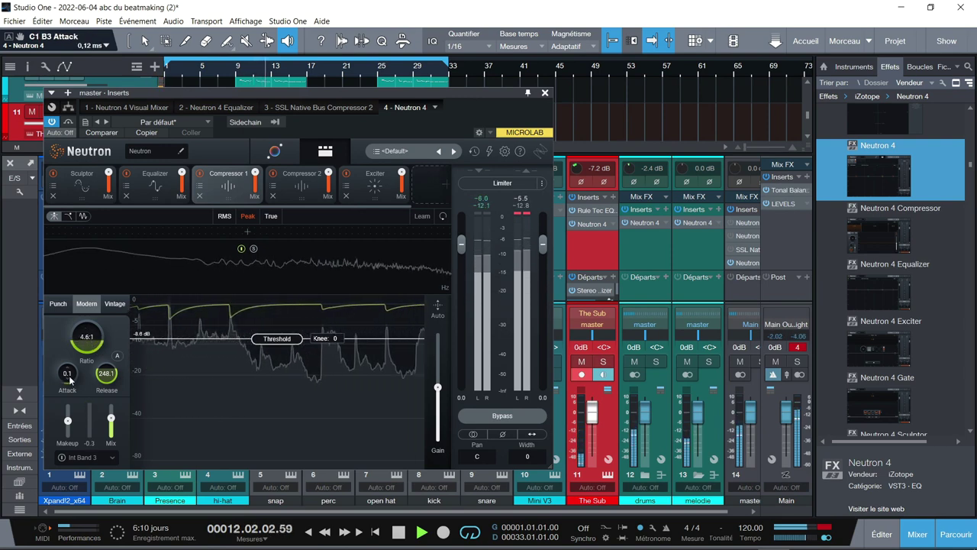
{"action": "scroll", "coordinate": [69, 379], "scroll_direction": "up", "scroll_amount": 5}
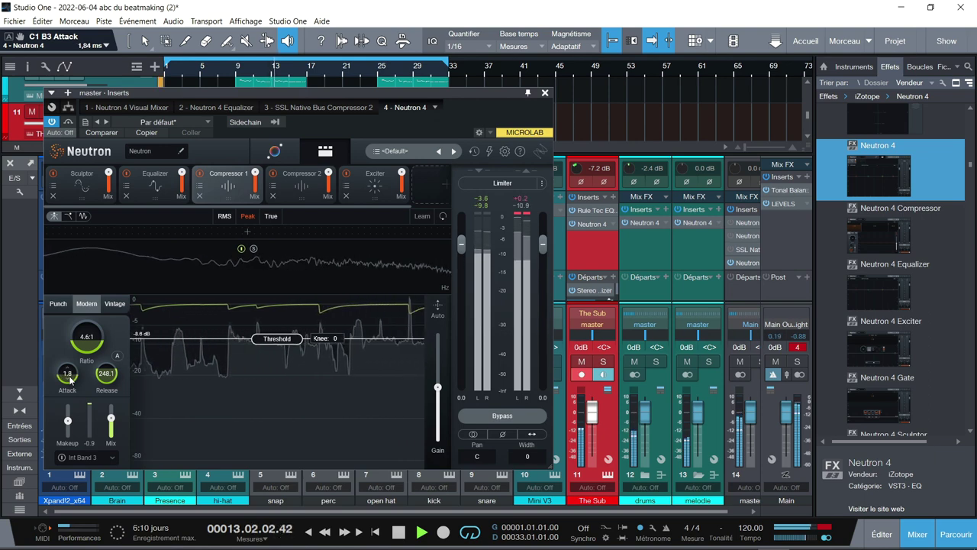
{"action": "scroll", "coordinate": [112, 376], "scroll_direction": "down", "scroll_amount": 10}
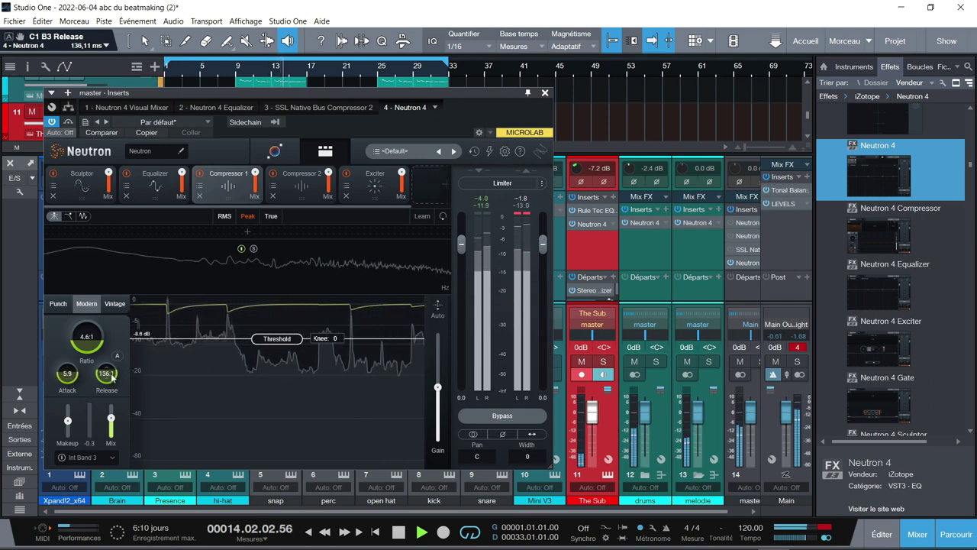
{"action": "scroll", "coordinate": [111, 376], "scroll_direction": "down", "scroll_amount": 3}
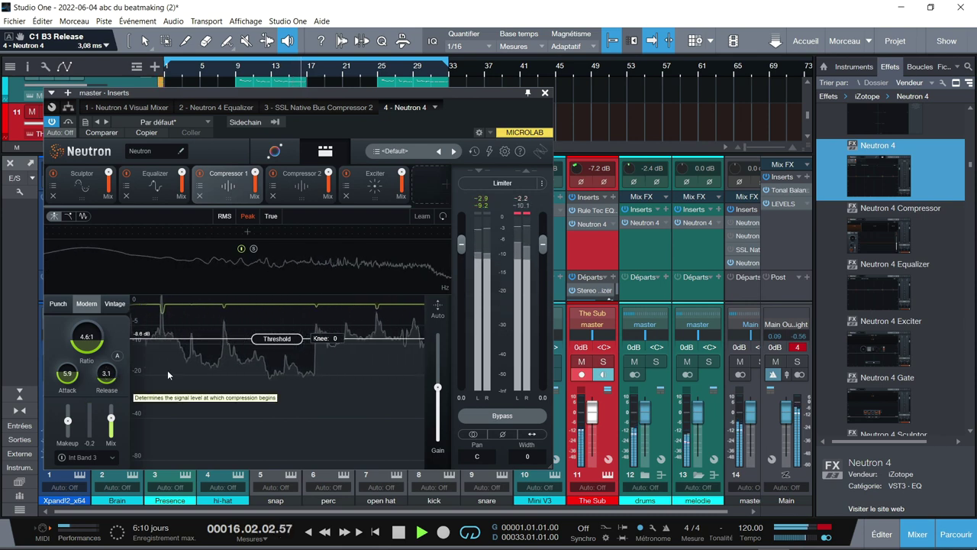
{"action": "left_click_drag", "start_coordinate": [277, 339], "coordinate": [274, 357]}
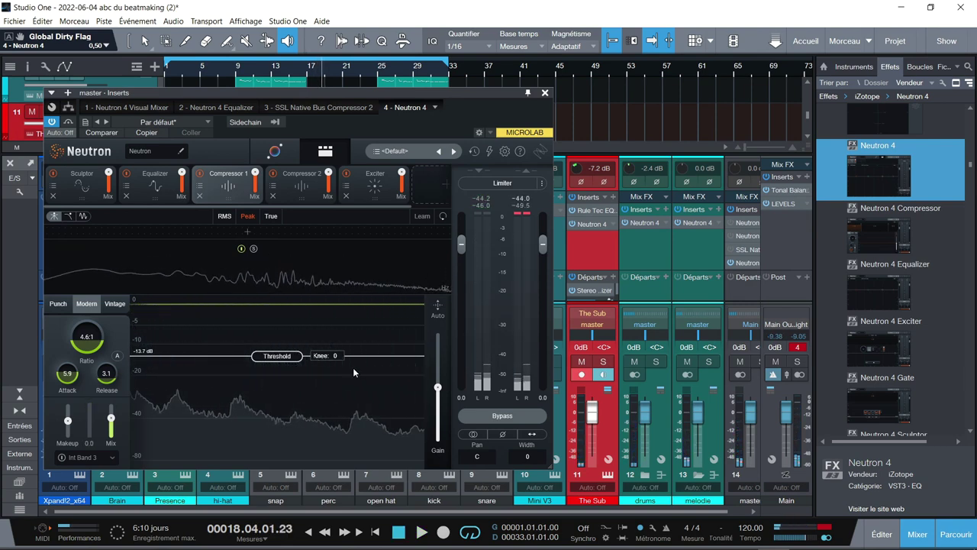
Try a knee of 50 on Compressor 1 during playback and return the knee to 0
{"action": "left_click_drag", "start_coordinate": [322, 361], "coordinate": [336, 358]}
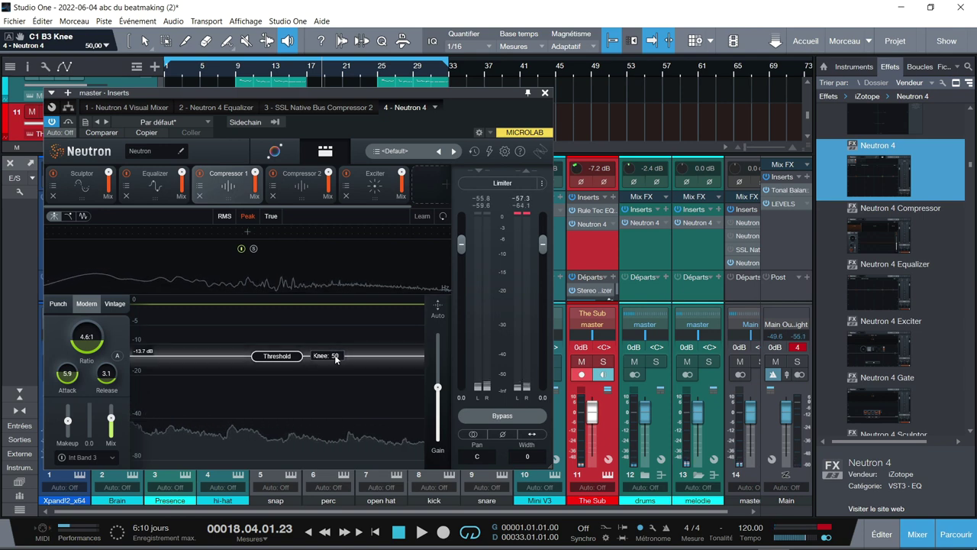
{"action": "key", "text": "space"}
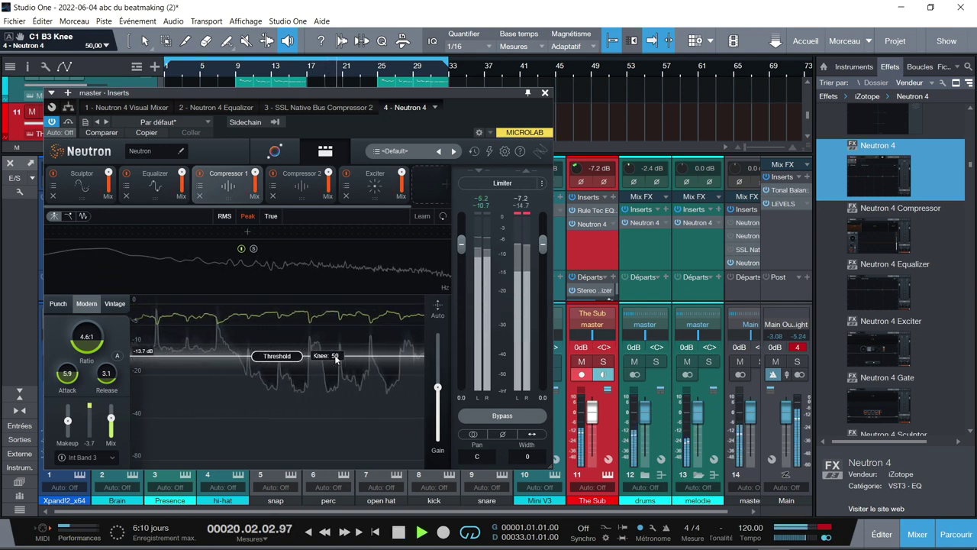
{"action": "left_click_drag", "start_coordinate": [336, 358], "coordinate": [335, 360]}
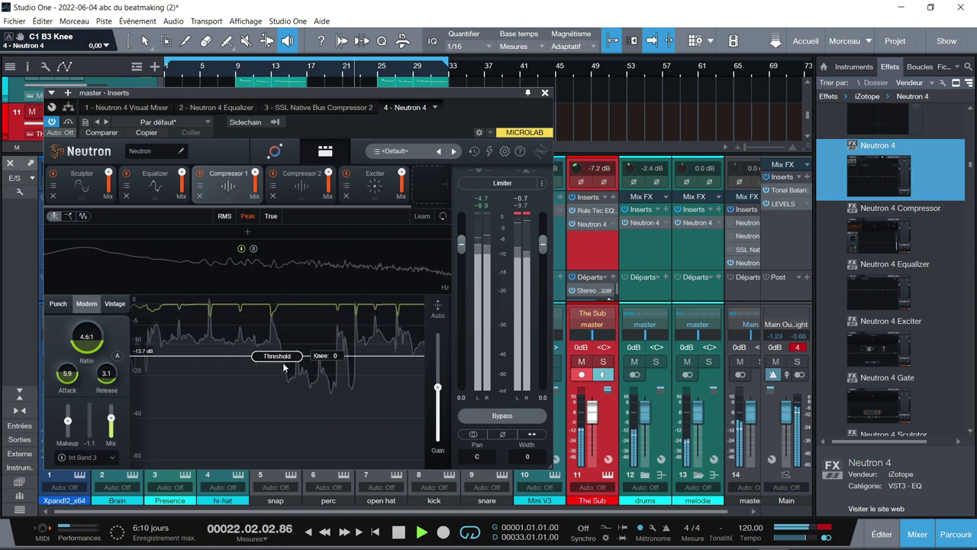
{"action": "key", "text": "space"}
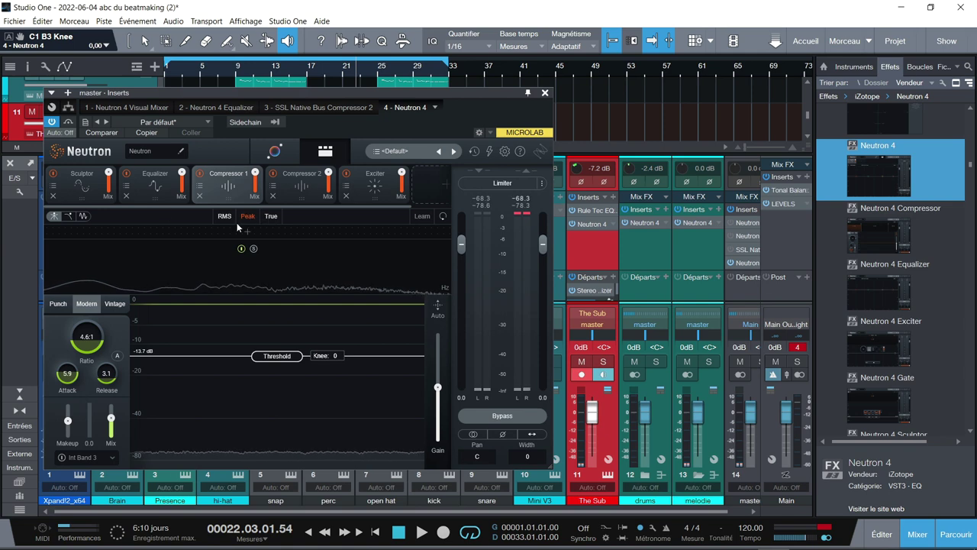
Show Compressor 1's detection filter and waveform views, and narrow the detection filter to about 471 Hz and 3.6 kHz
{"action": "left_click", "coordinate": [67, 217]}
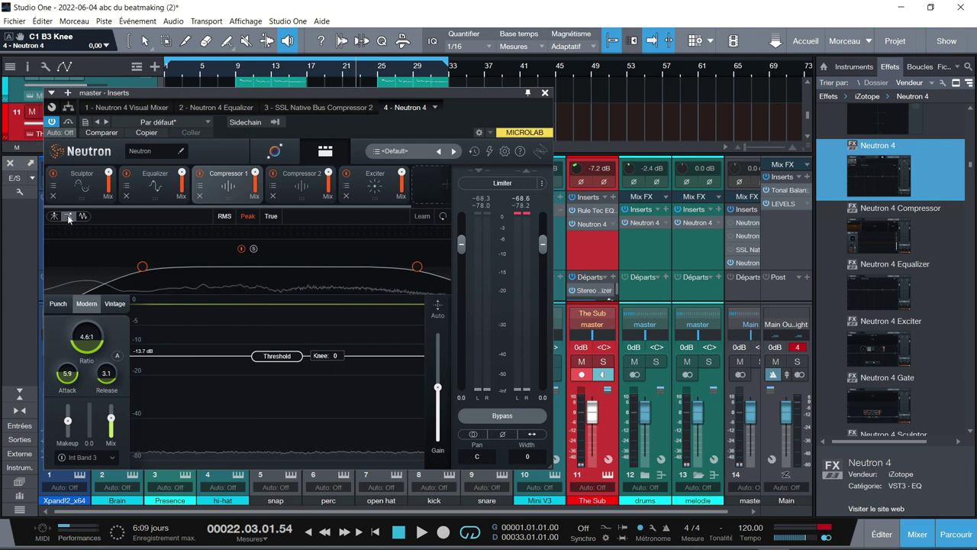
{"action": "left_click", "coordinate": [84, 217]}
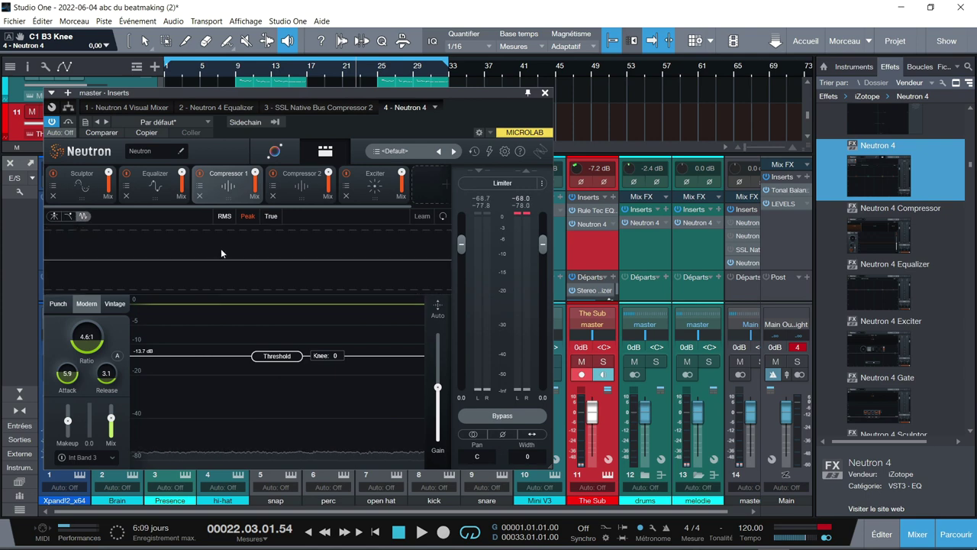
{"action": "left_click", "coordinate": [67, 217]}
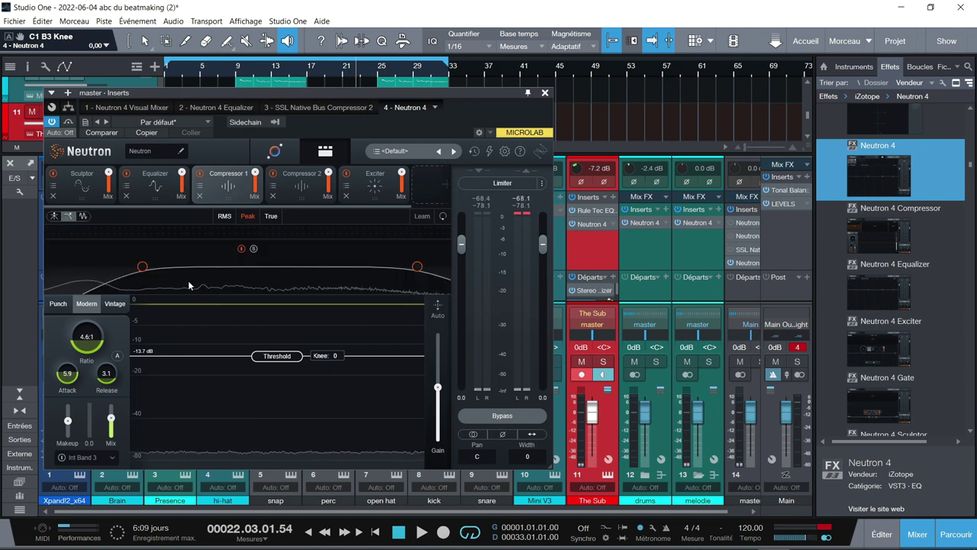
{"action": "left_click_drag", "start_coordinate": [143, 268], "coordinate": [208, 274]}
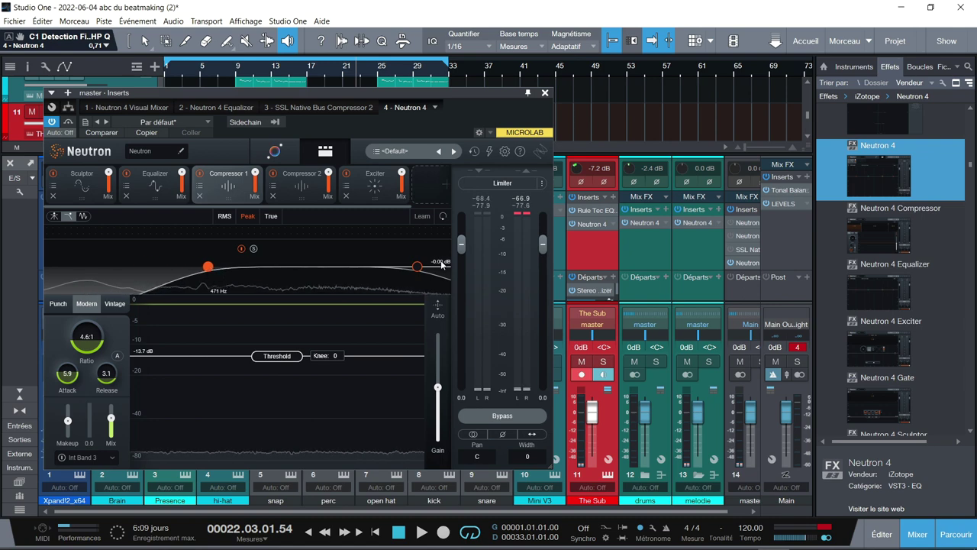
{"action": "left_click", "coordinate": [417, 268]}
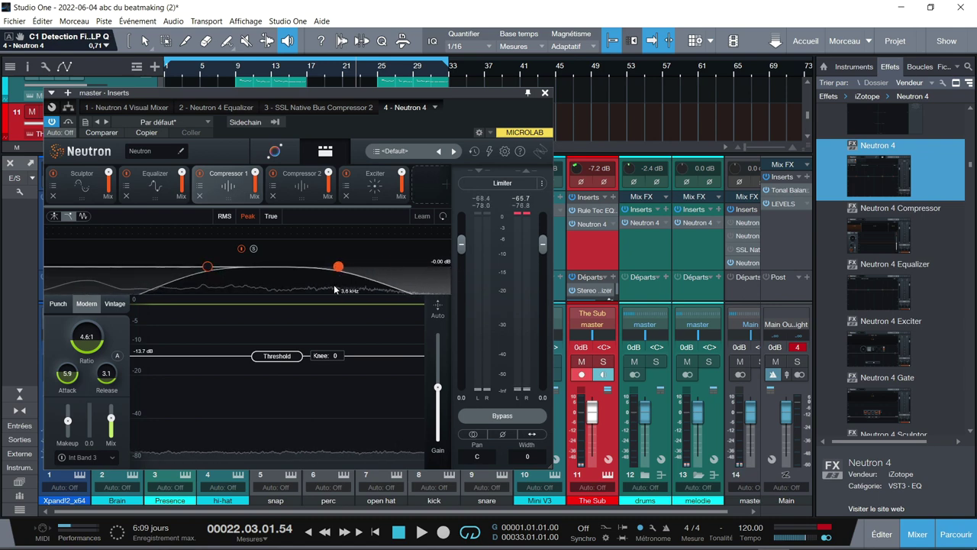
During playback, move the detection filter's low-pass point to 20 kHz and its high-pass point to about 1.2 kHz
{"action": "key", "text": "space"}
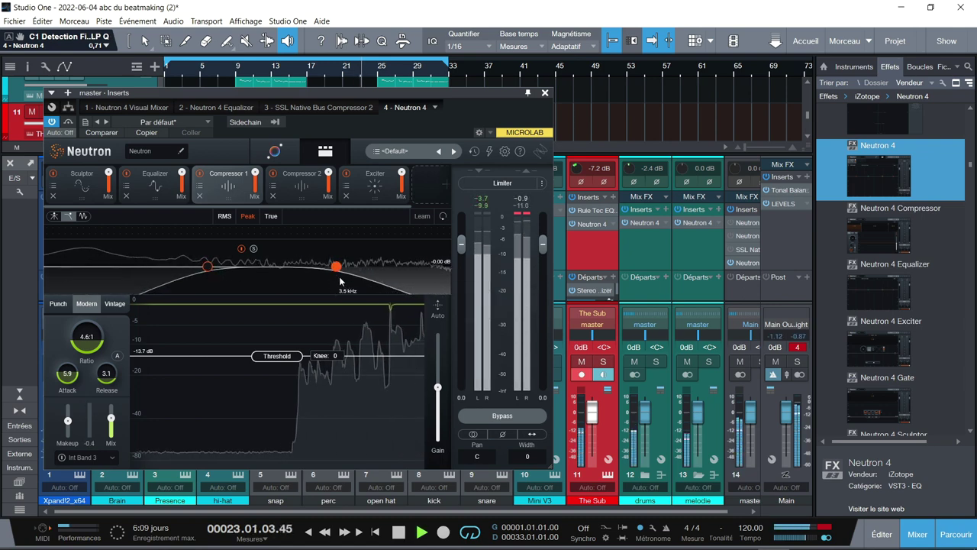
{"action": "left_click_drag", "start_coordinate": [340, 269], "coordinate": [450, 269]}
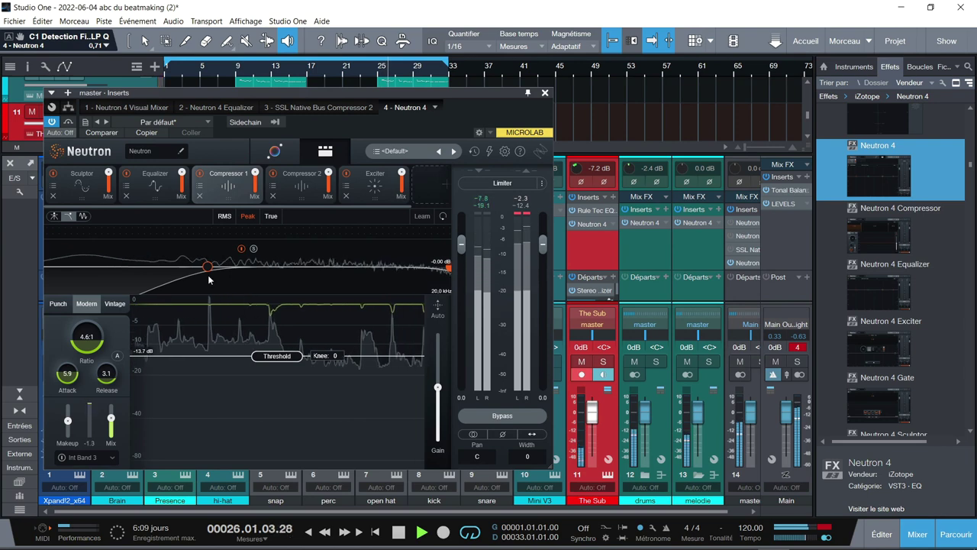
{"action": "left_click_drag", "start_coordinate": [207, 269], "coordinate": [269, 261]}
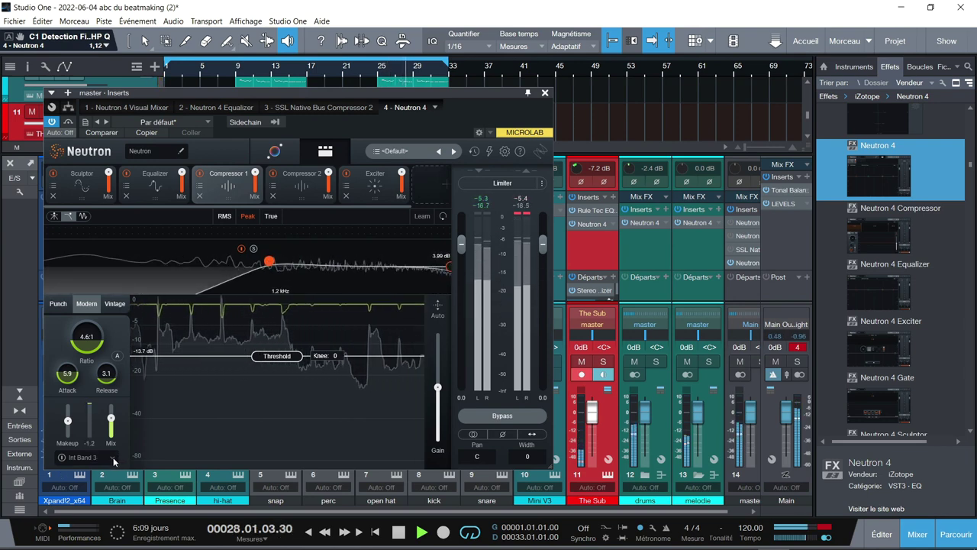
Try Ext Full as Compressor 1's sidechain source, choose Int Full and raise the threshold to -8.5 dB
{"action": "scroll", "coordinate": [111, 459], "scroll_direction": "down", "scroll_amount": 1}
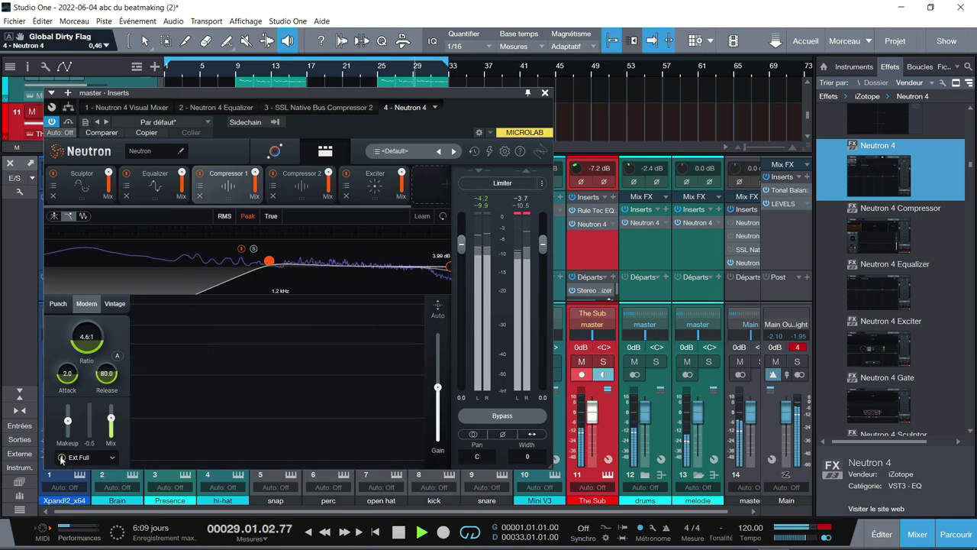
{"action": "left_click", "coordinate": [112, 458]}
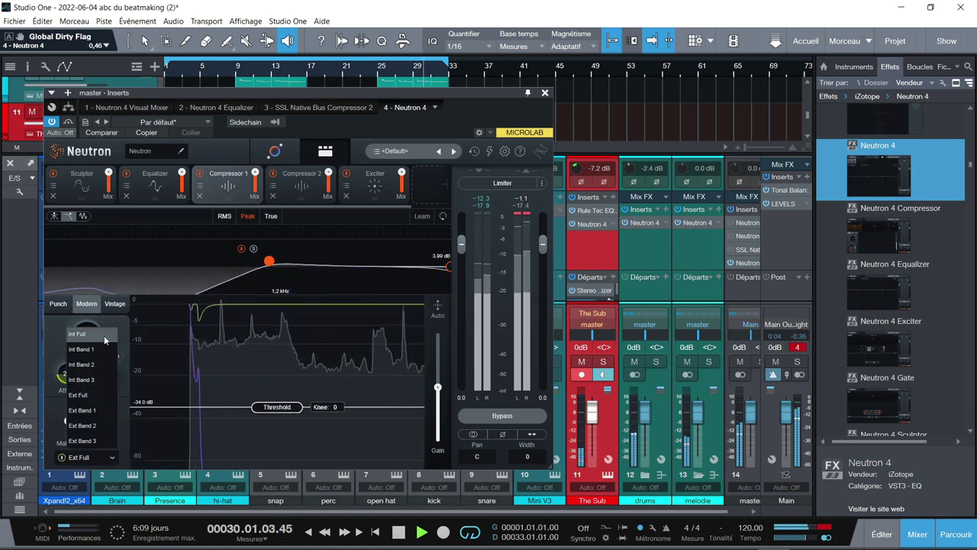
{"action": "left_click", "coordinate": [89, 334]}
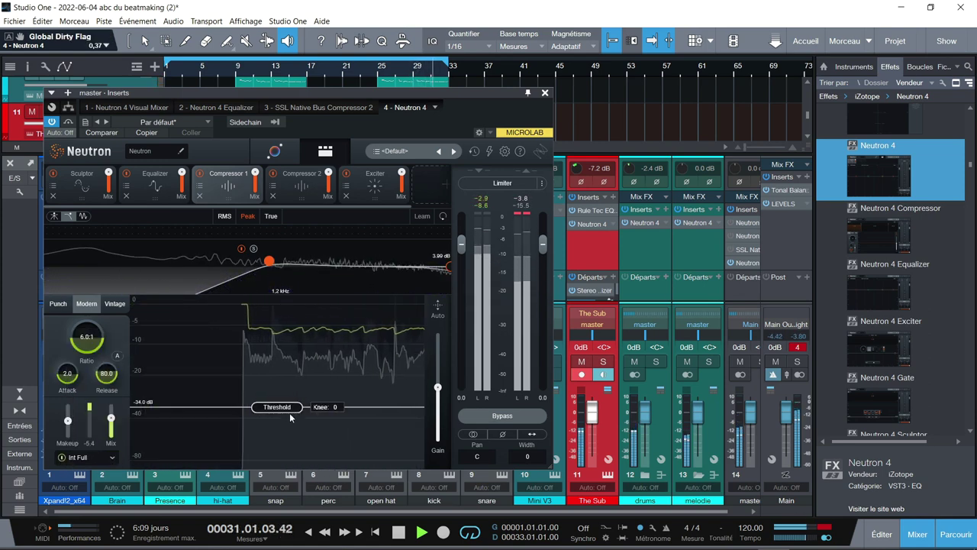
{"action": "left_click_drag", "start_coordinate": [301, 410], "coordinate": [286, 342]}
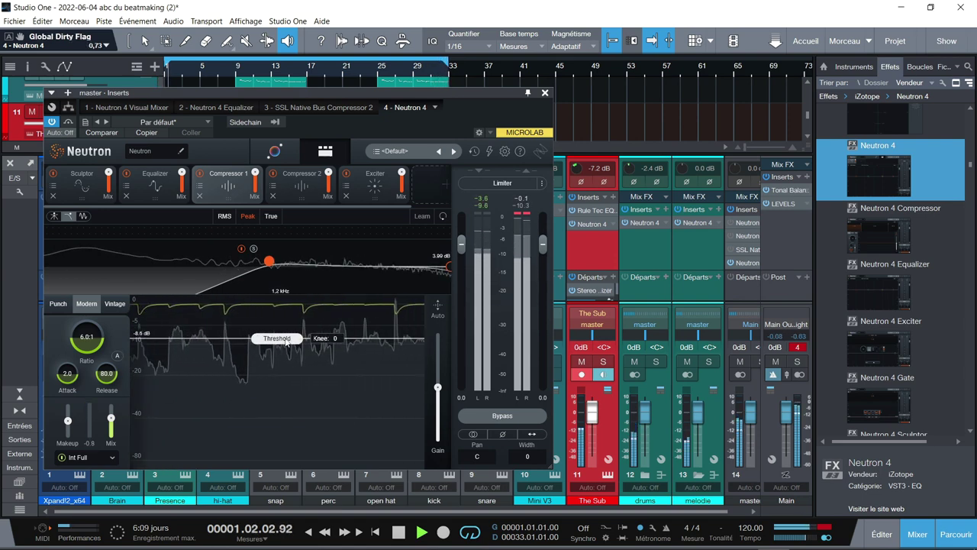
In the waveform view, set Compressor 1's ratio to 3.8:1, attack to 6.5, release to 1.5 and threshold to -11.0 dB
{"action": "left_click", "coordinate": [83, 217]}
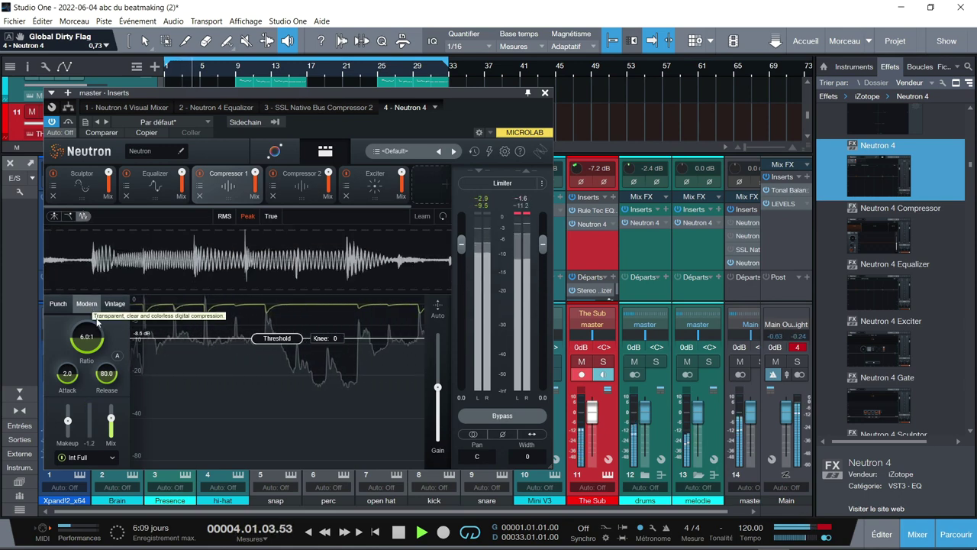
{"action": "scroll", "coordinate": [94, 326], "scroll_direction": "down", "scroll_amount": 3}
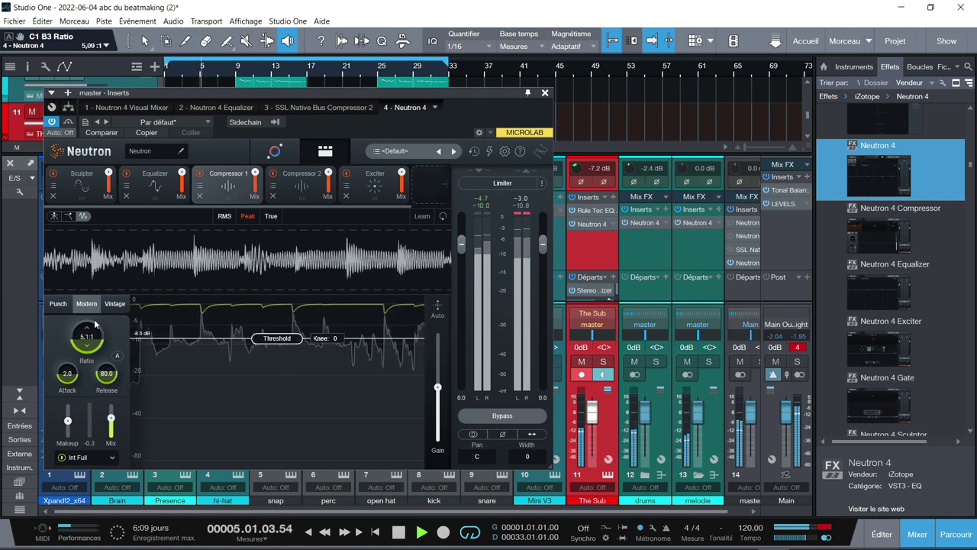
{"action": "scroll", "coordinate": [94, 326], "scroll_direction": "down", "scroll_amount": 1}
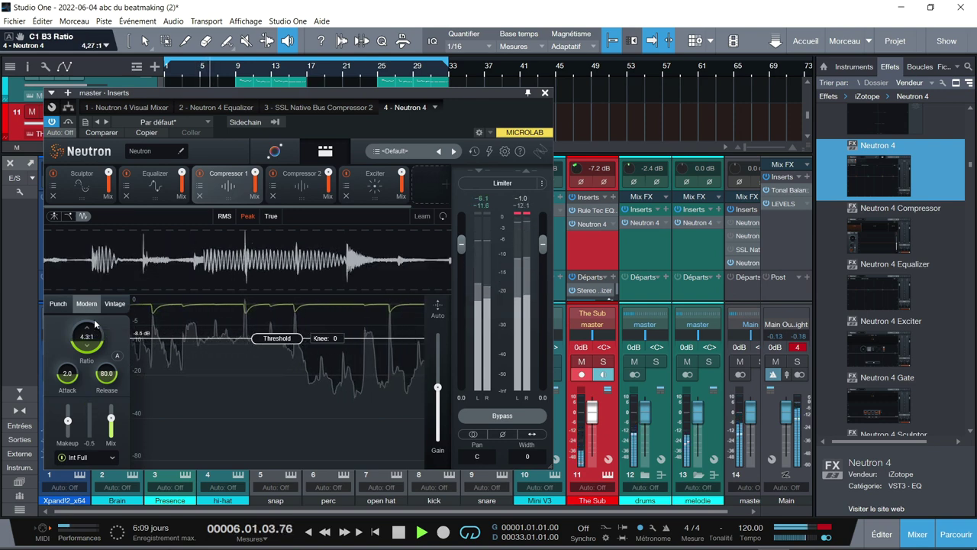
{"action": "scroll", "coordinate": [95, 326], "scroll_direction": "down", "scroll_amount": 1}
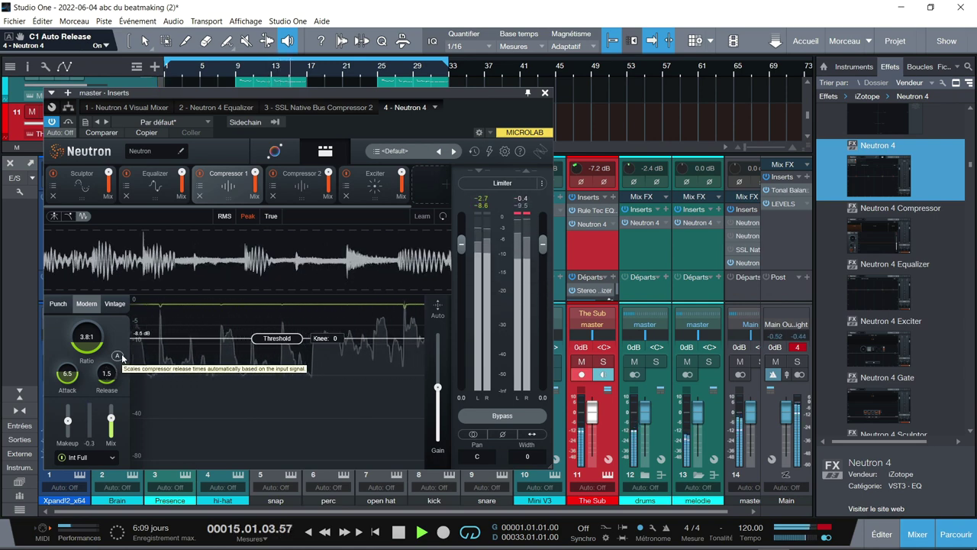
{"action": "left_click_drag", "start_coordinate": [308, 337], "coordinate": [286, 351]}
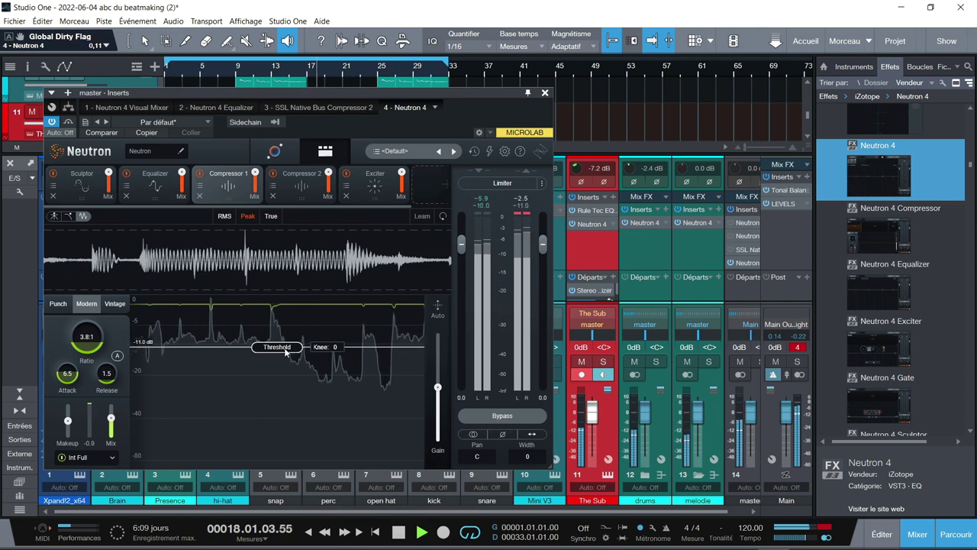
{"action": "key", "text": "space"}
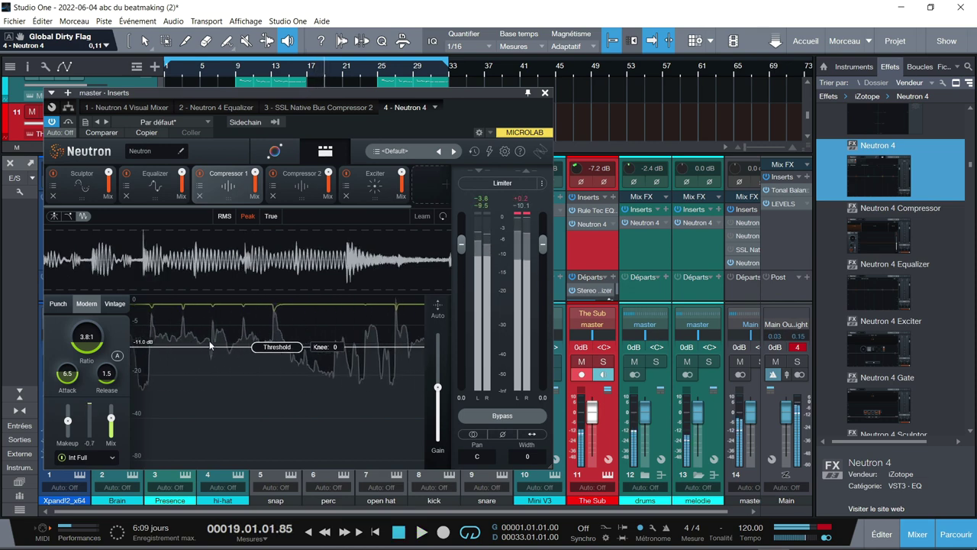
Return Compressor 1 to its crossover view, reset the module and split it into three bands
{"action": "left_click", "coordinate": [367, 192]}
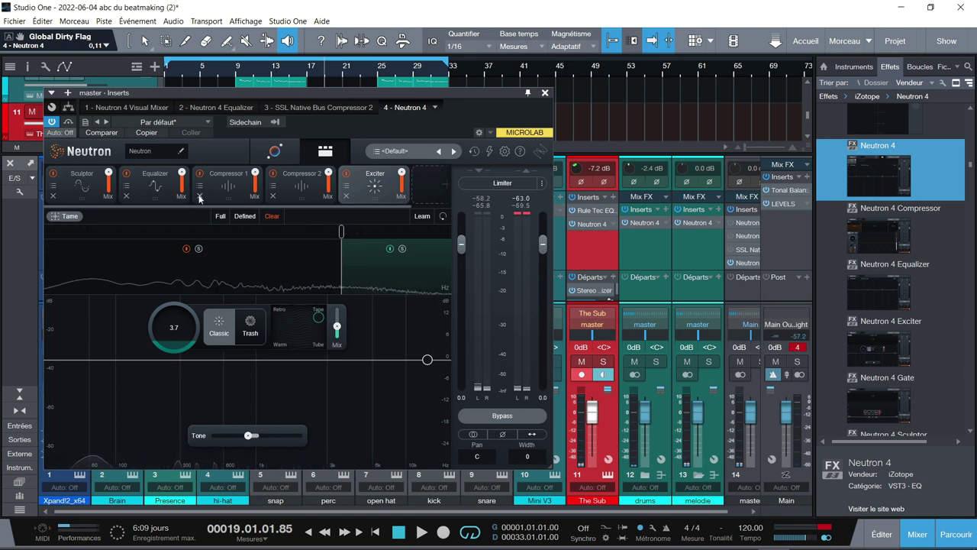
{"action": "left_click", "coordinate": [200, 198]}
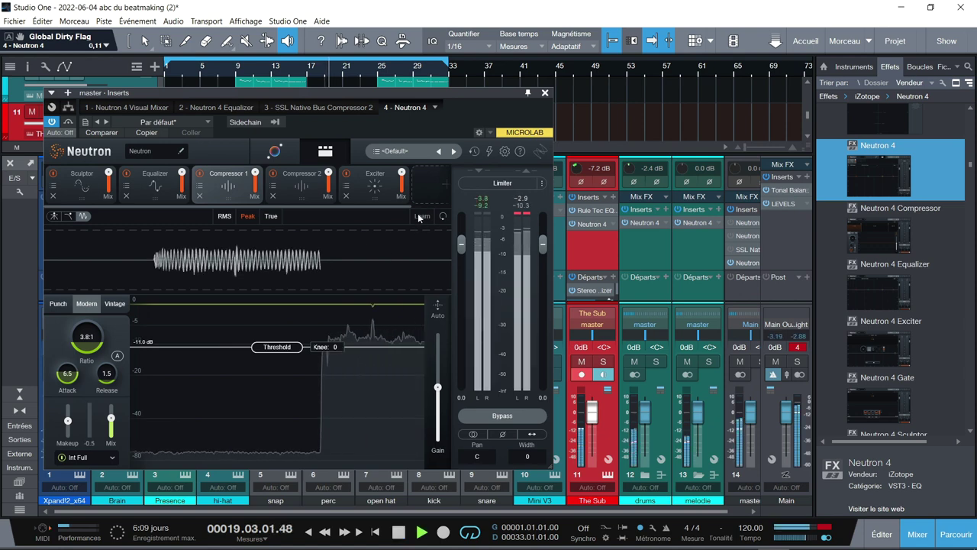
{"action": "left_click", "coordinate": [54, 215]}
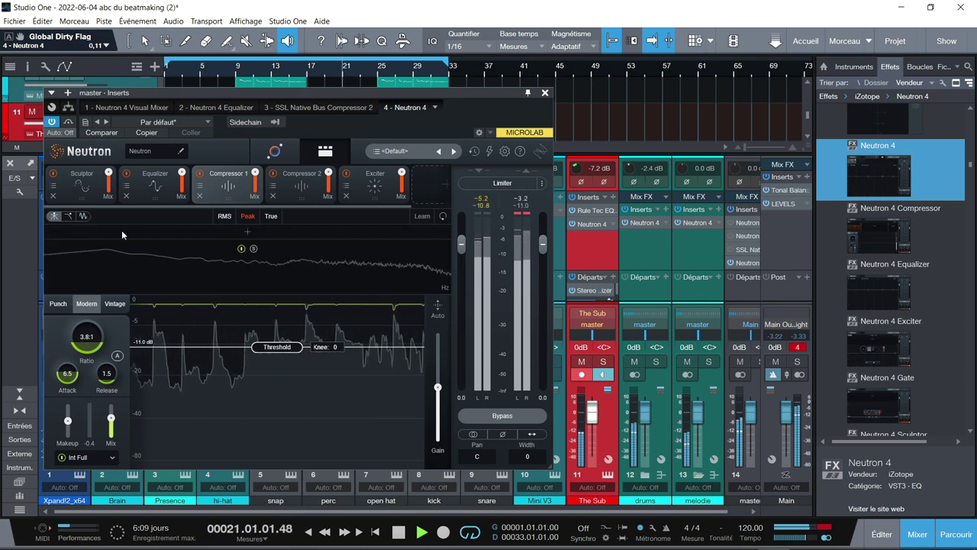
{"action": "left_click", "coordinate": [443, 215]}
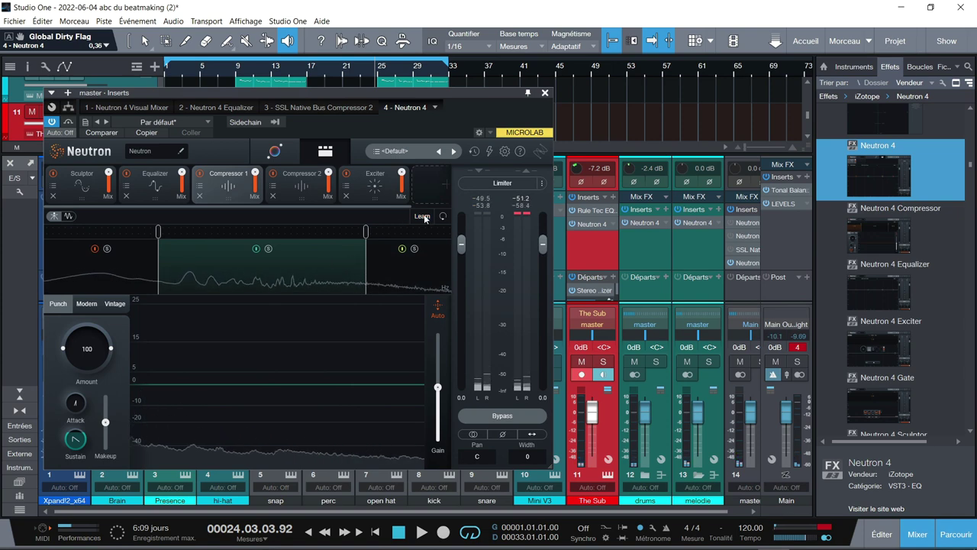
Show Compressor 2's settings, open the Exciter and reset it to a single band during playback
{"action": "left_click", "coordinate": [301, 180]}
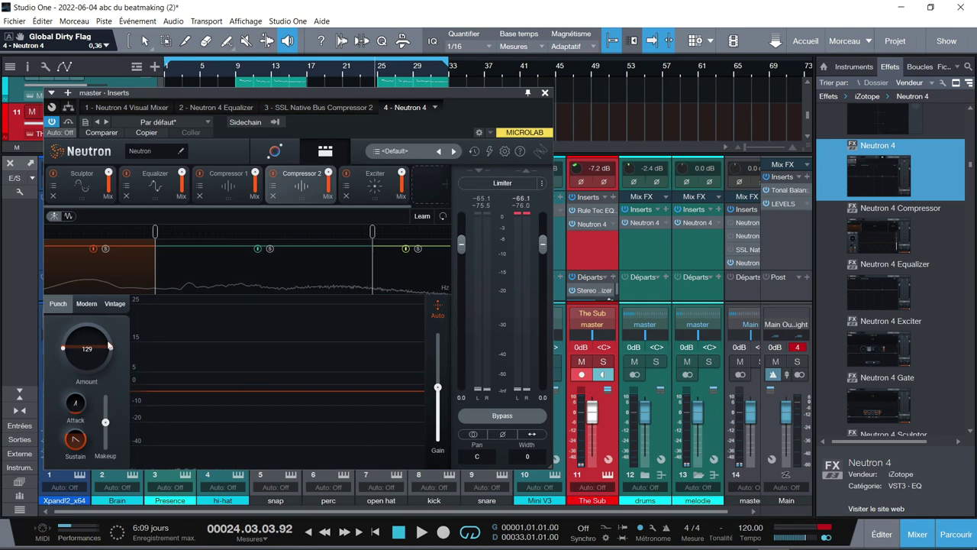
{"action": "left_click", "coordinate": [392, 172]}
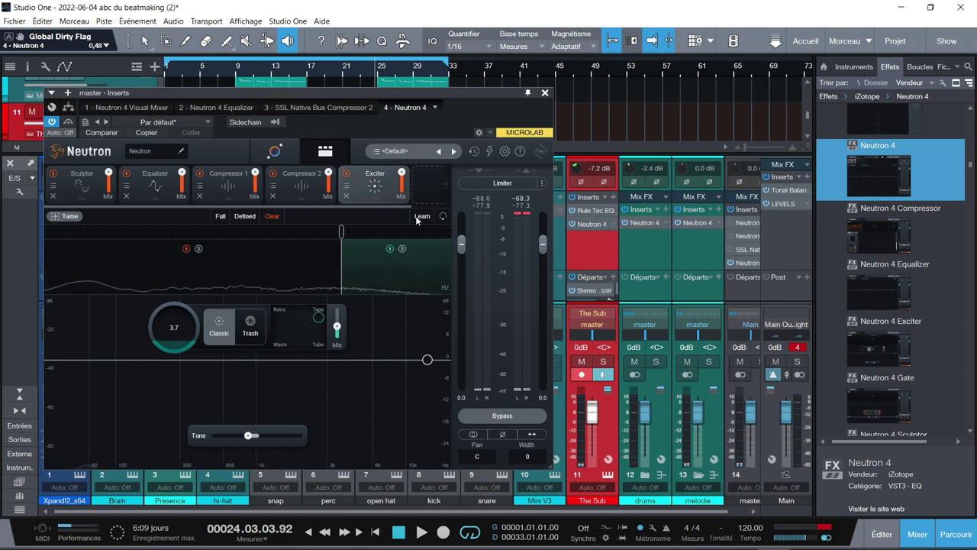
{"action": "key", "text": "space"}
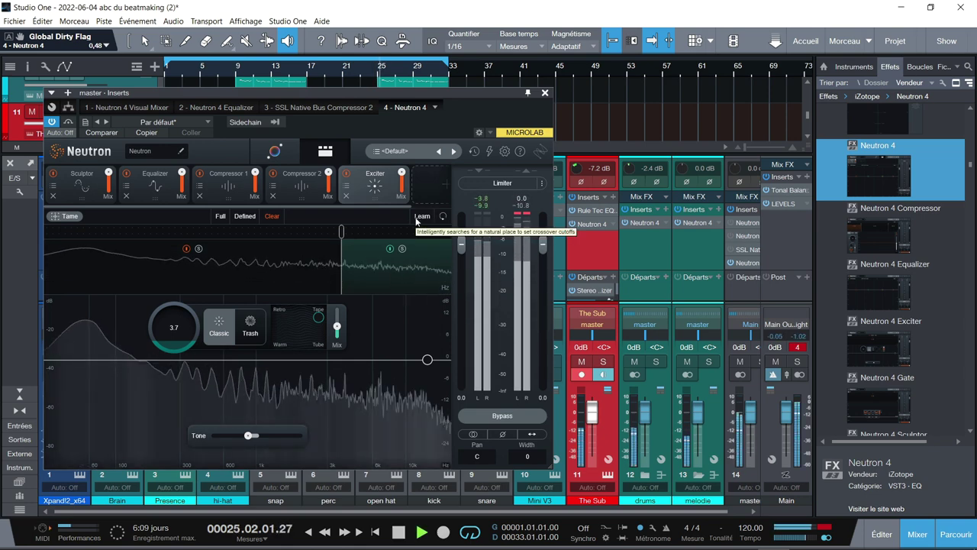
{"action": "left_click", "coordinate": [441, 219]}
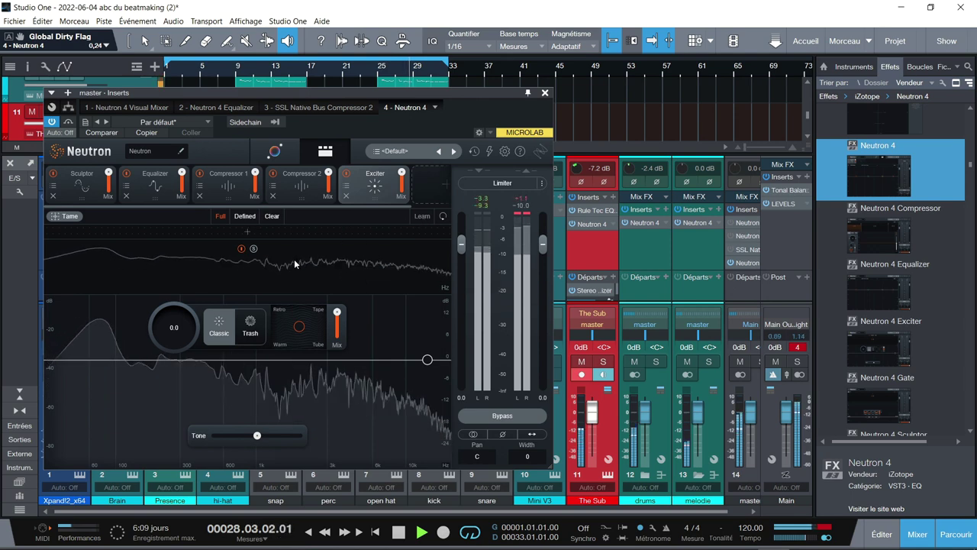
Split the Exciter into three bands, let Learn choose the crossover cutoffs, and stop playback
{"action": "left_click", "coordinate": [323, 236]}
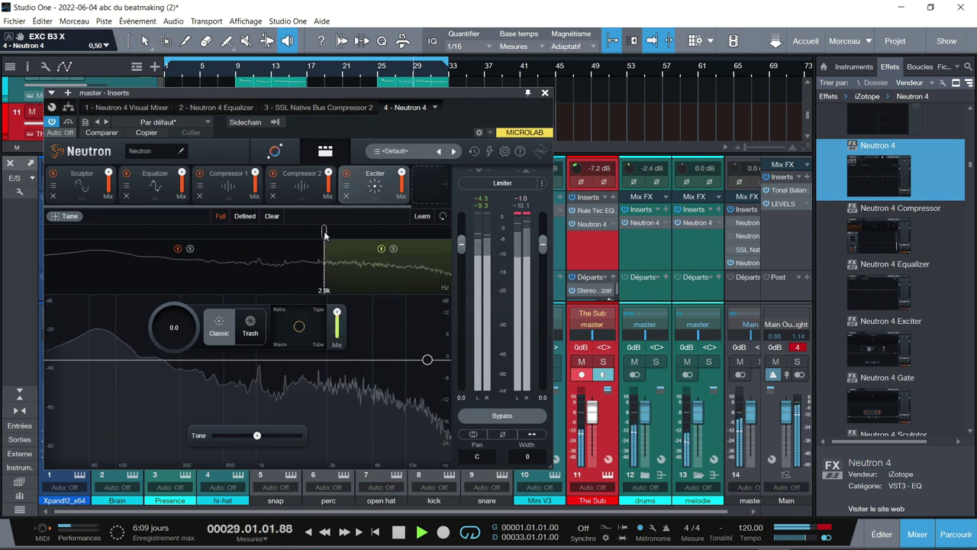
{"action": "left_click", "coordinate": [177, 233]}
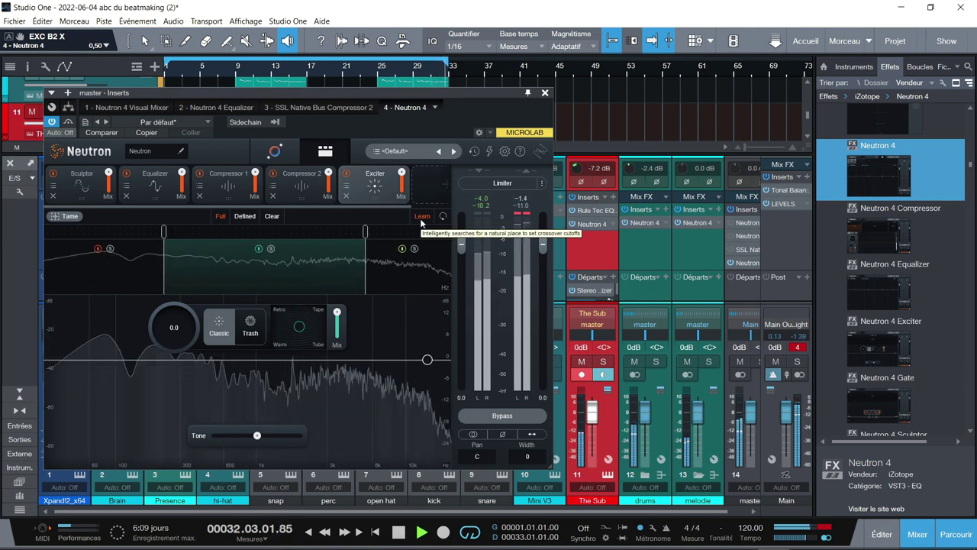
{"action": "left_click", "coordinate": [421, 216]}
{"action": "key", "text": "space"}
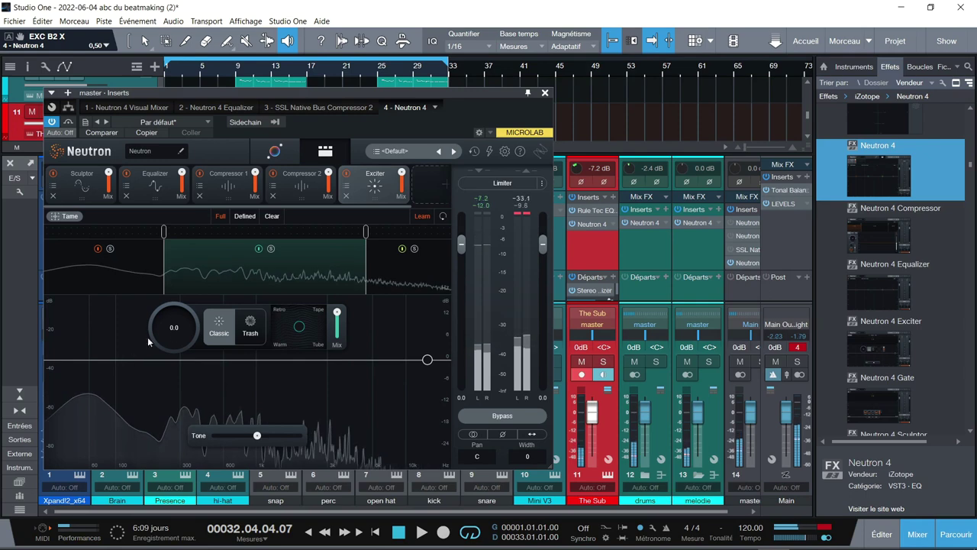
Set the Exciter's low band drive to 6.7 and its post filter to -12 dB at 3.5 kHz
{"action": "left_click", "coordinate": [103, 284]}
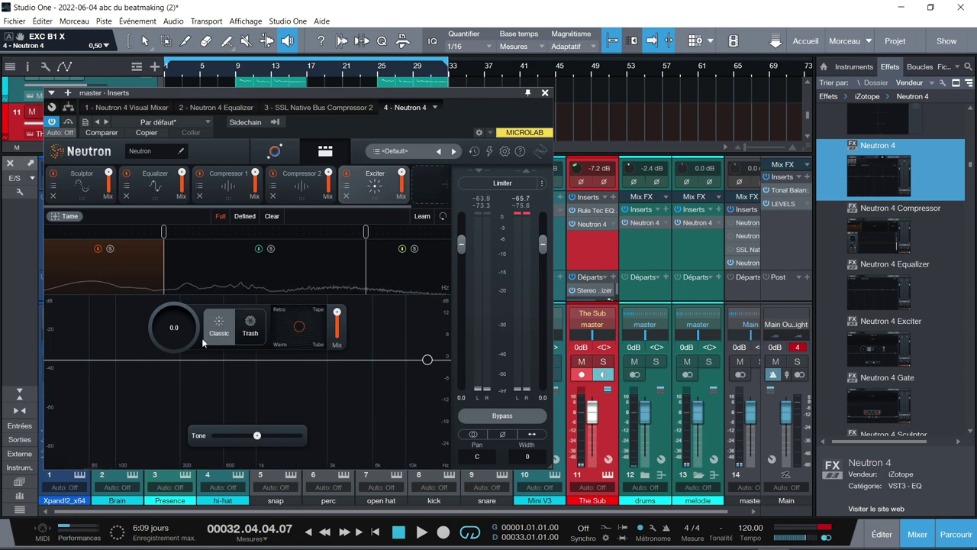
{"action": "scroll", "coordinate": [176, 344], "scroll_direction": "up", "scroll_amount": 5}
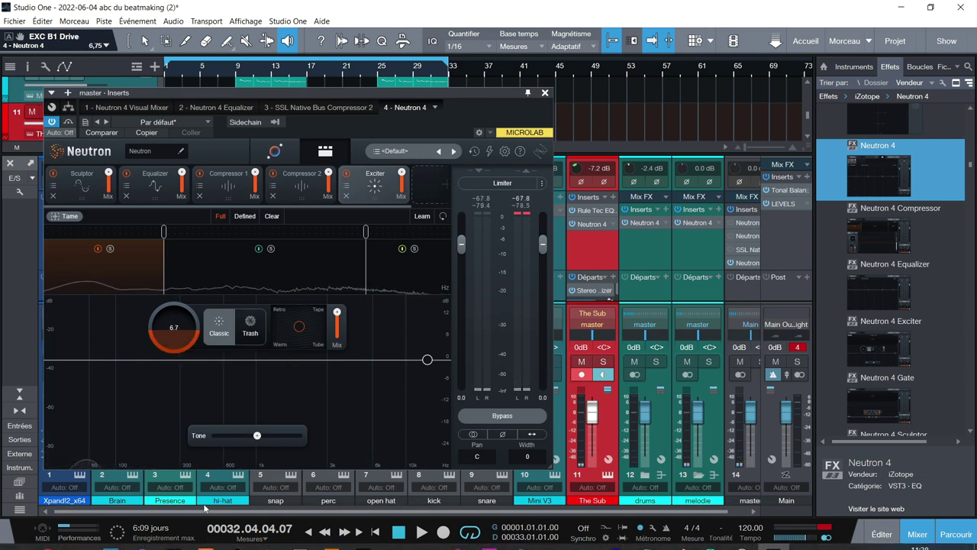
{"action": "mouse_move", "coordinate": [259, 433]}
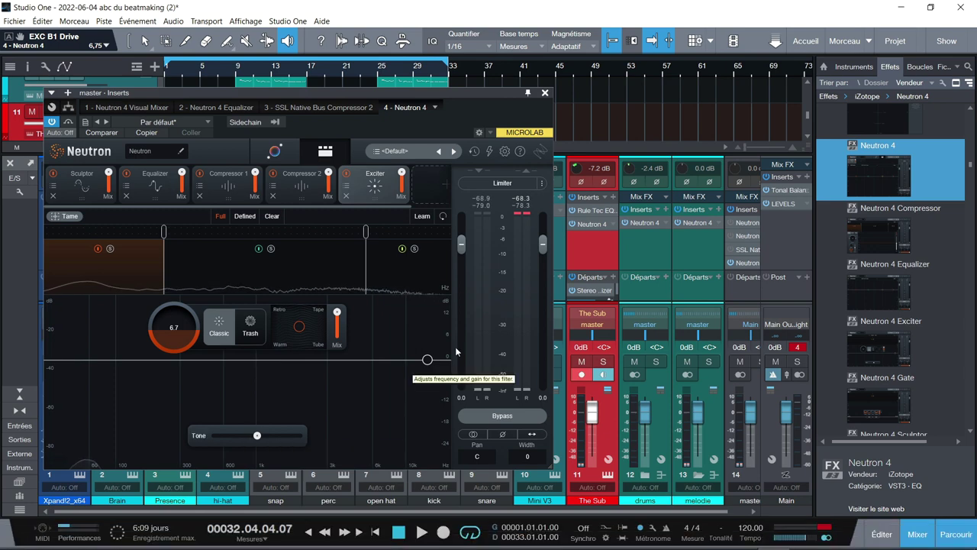
{"action": "left_click_drag", "start_coordinate": [428, 360], "coordinate": [337, 403]}
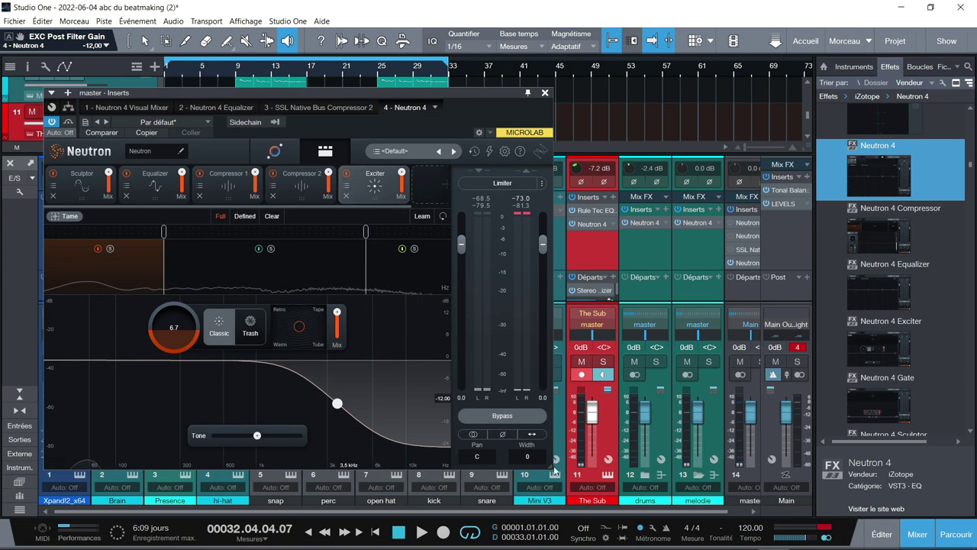
Enlarge the Neutron 4 window and add Gate, Transient Shaper and Unmask modules to the end of the chain
{"action": "left_click_drag", "start_coordinate": [554, 469], "coordinate": [745, 486]}
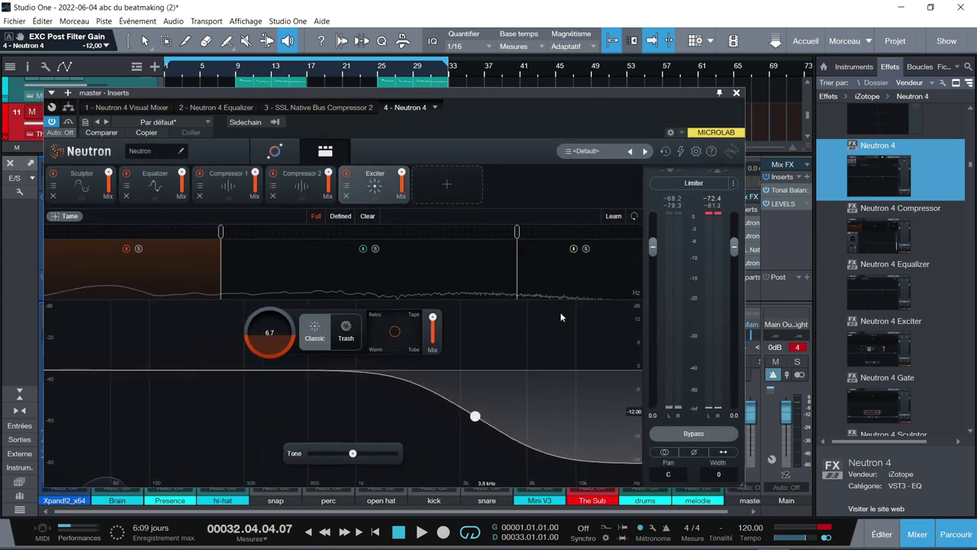
{"action": "left_click", "coordinate": [448, 183]}
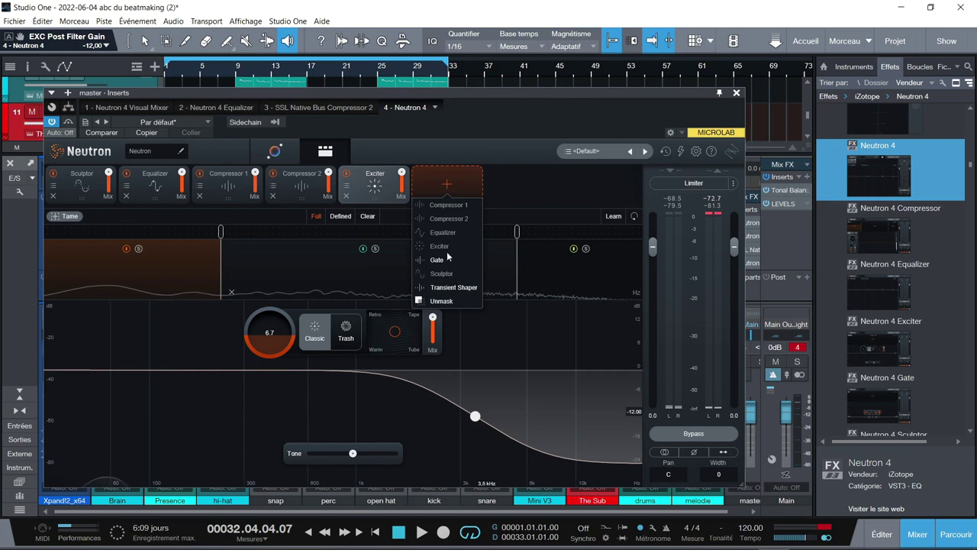
{"action": "left_click", "coordinate": [438, 260]}
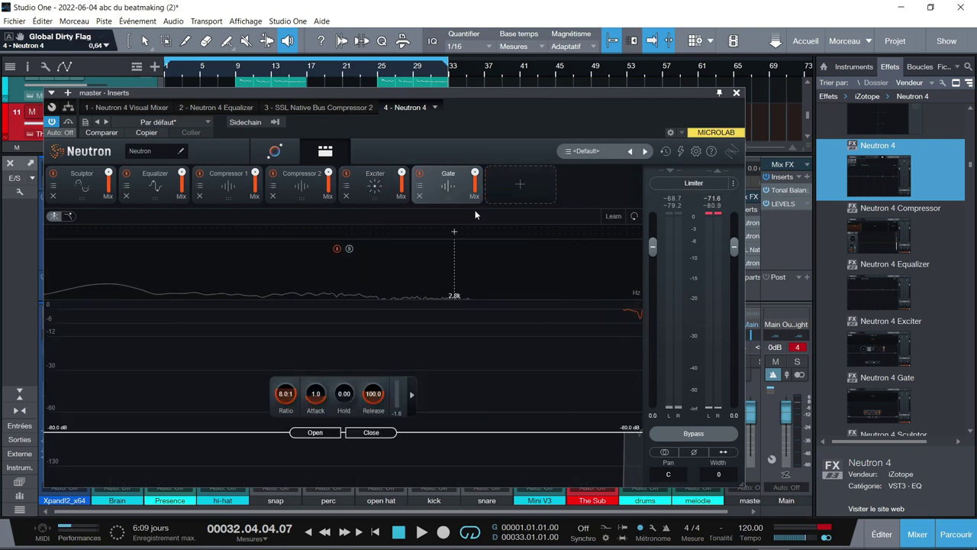
{"action": "left_click", "coordinate": [520, 181]}
{"action": "left_click", "coordinate": [527, 287]}
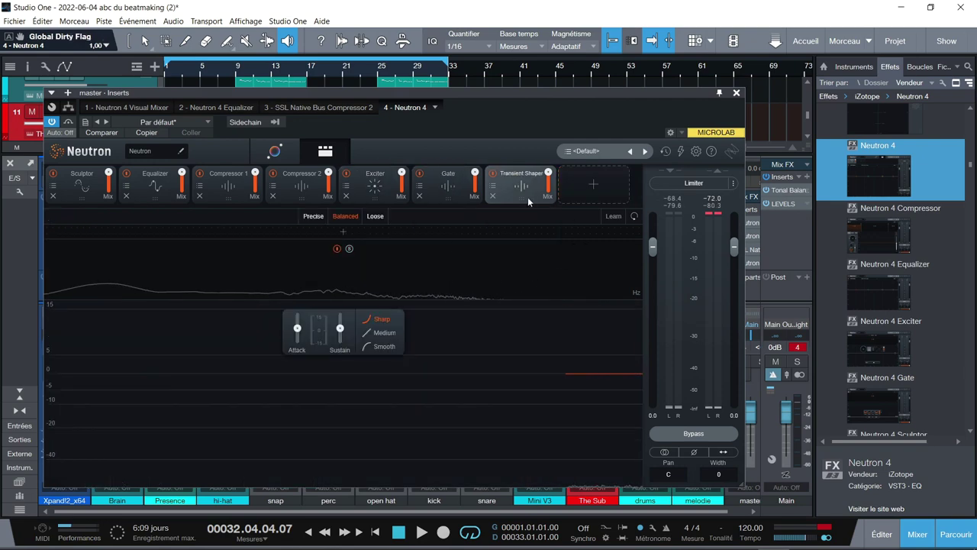
{"action": "left_click", "coordinate": [582, 202]}
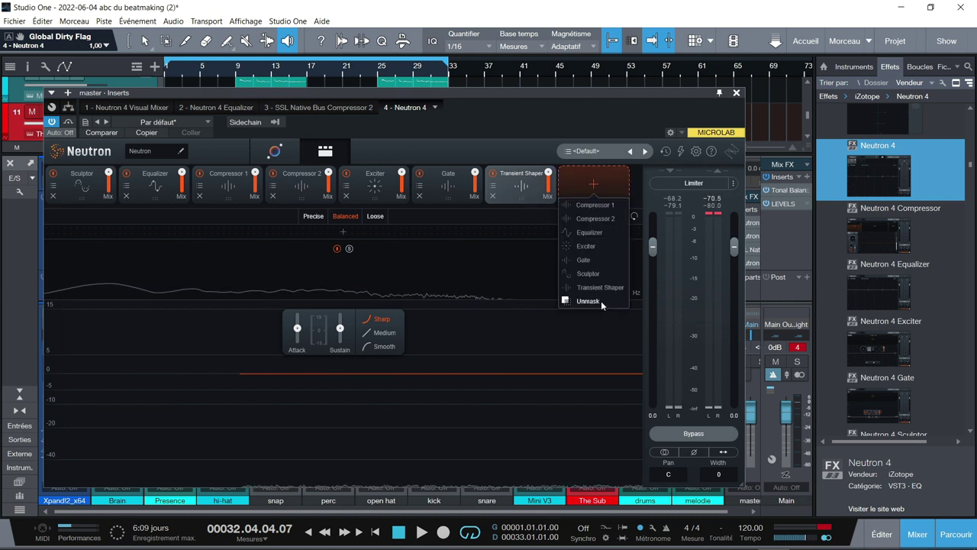
{"action": "left_click", "coordinate": [601, 301]}
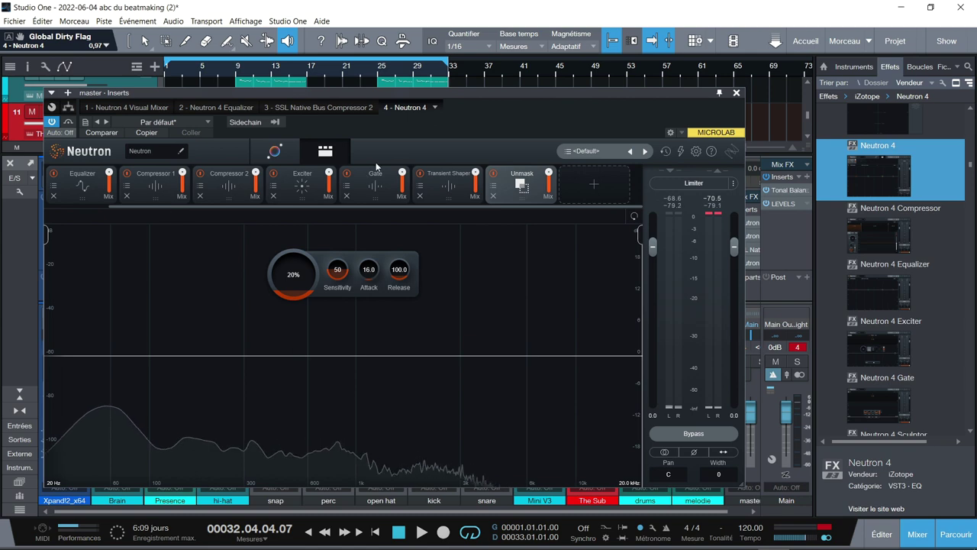
Remove Neutron 4 from the master channel's inserts and close the inserts window
{"action": "left_click", "coordinate": [434, 107]}
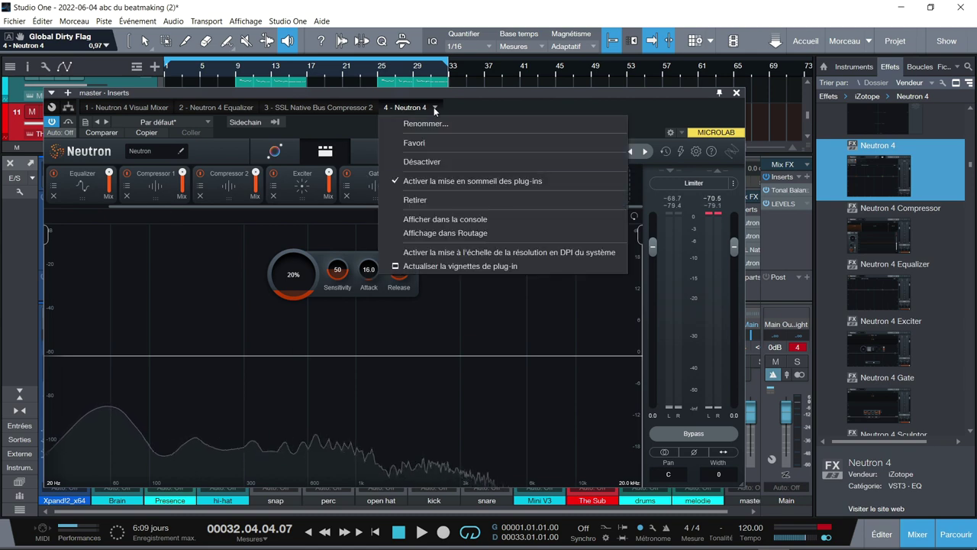
{"action": "left_click", "coordinate": [458, 200]}
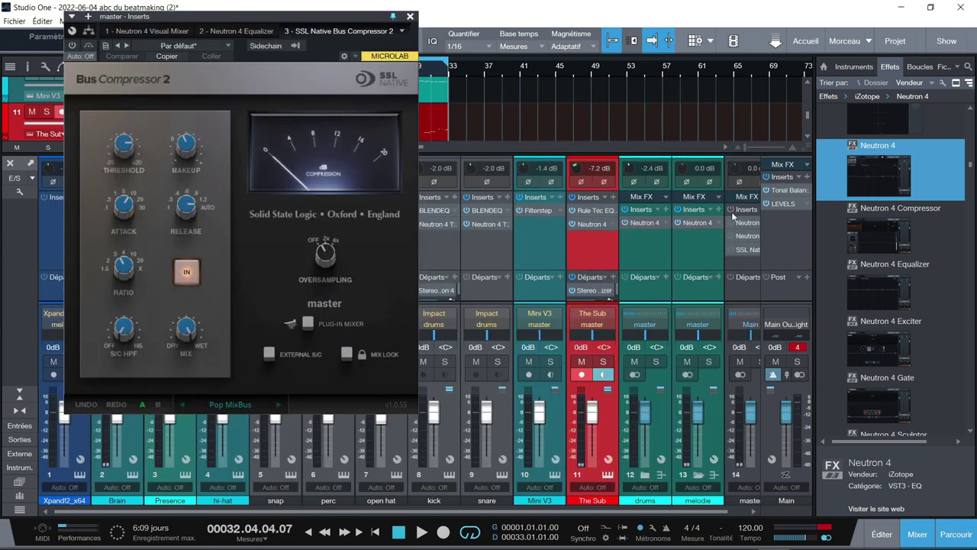
{"action": "left_click", "coordinate": [410, 16]}
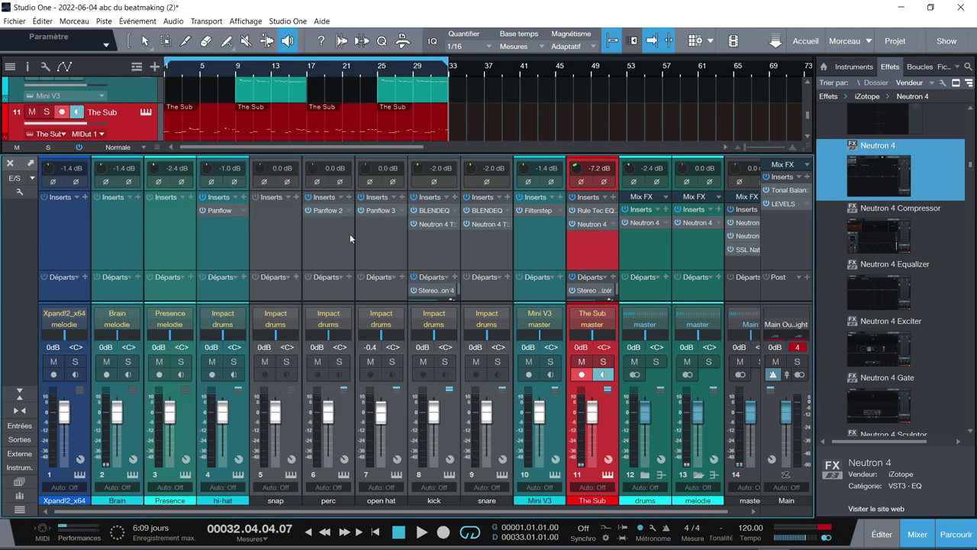
Solo the drums bus for playback and show the kick channel's Neutron 4 Transient Shaper
{"action": "left_click", "coordinate": [432, 223]}
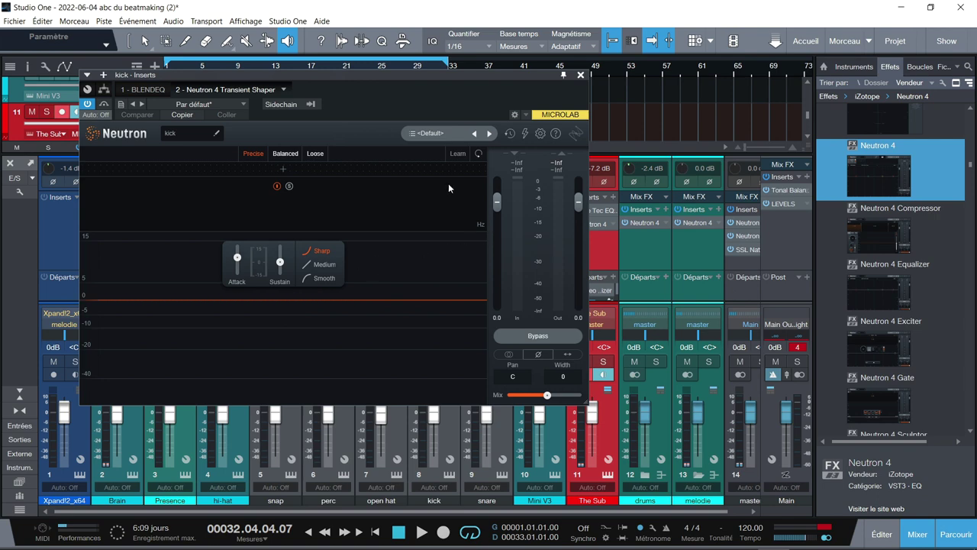
{"action": "left_click", "coordinate": [656, 362]}
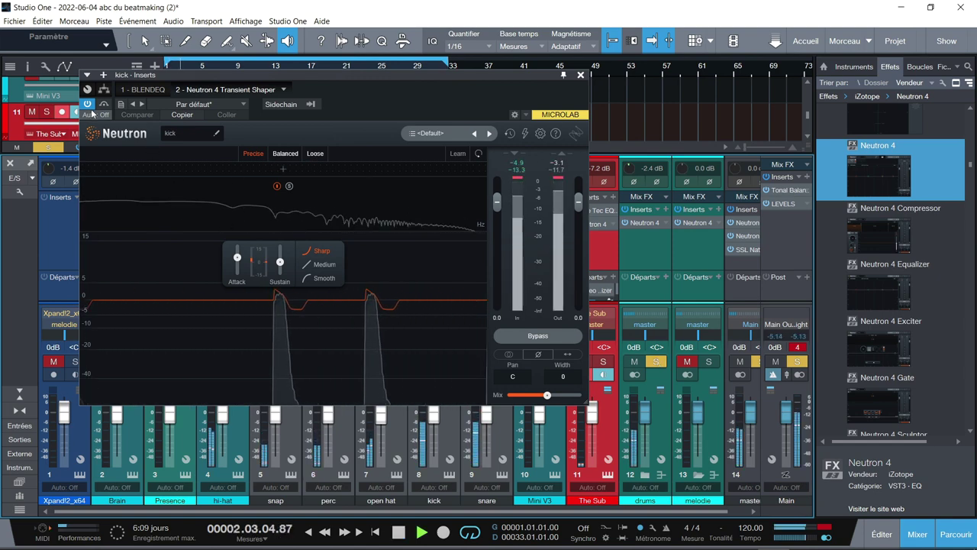
{"action": "left_click", "coordinate": [581, 77]}
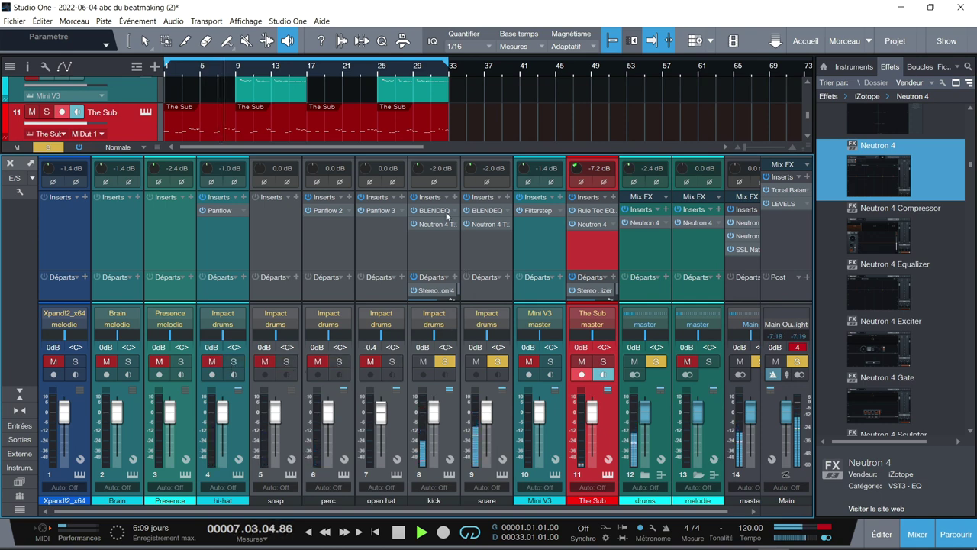
{"action": "left_click", "coordinate": [435, 225]}
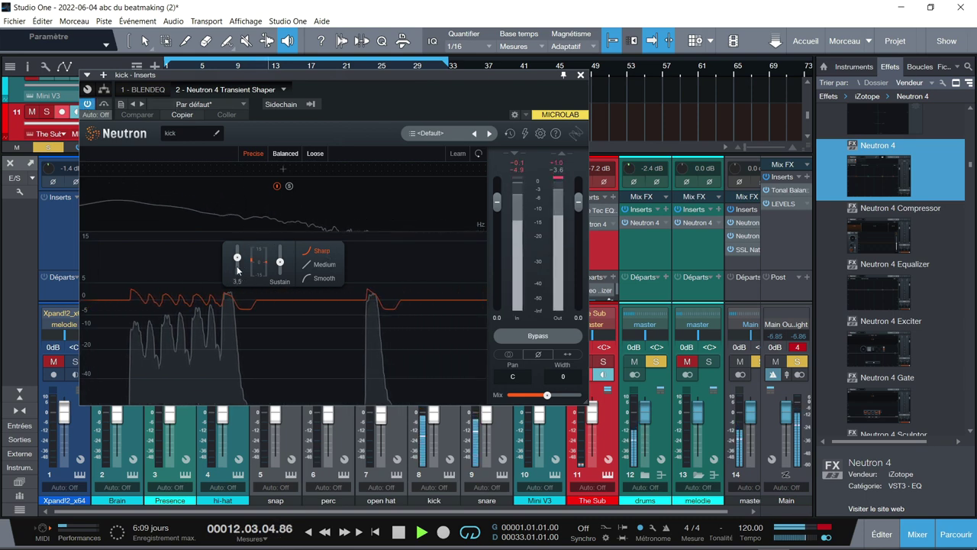
Try the kick's Transient Shaper with attack at 15.0 and sustain at its minimum during playback
{"action": "mouse_move", "coordinate": [238, 263]}
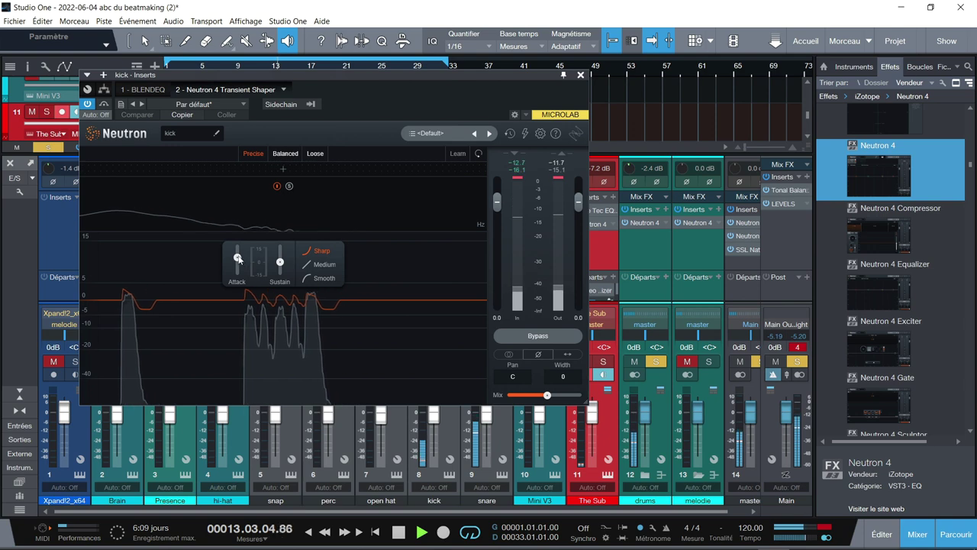
{"action": "left_click_drag", "start_coordinate": [237, 259], "coordinate": [242, 194]}
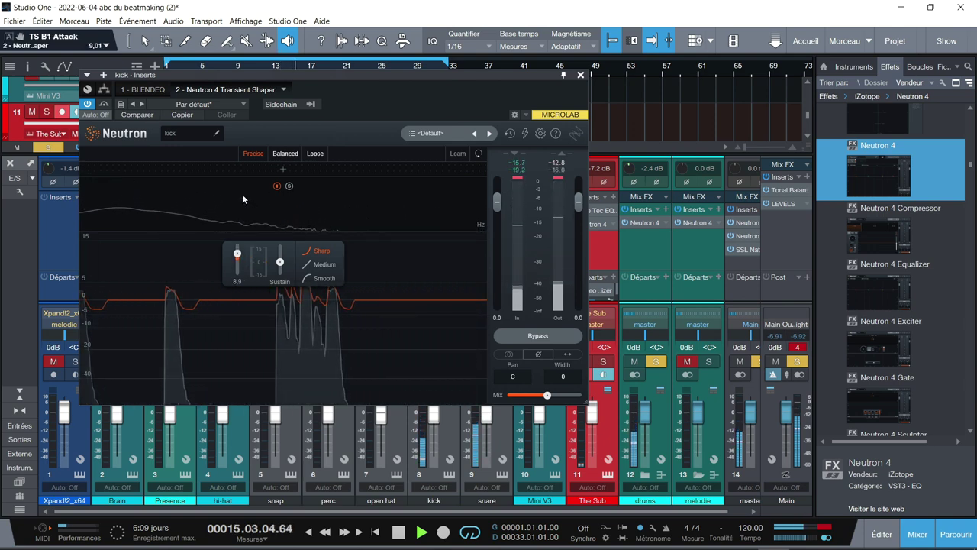
{"action": "left_click_drag", "start_coordinate": [268, 63], "coordinate": [268, 59]}
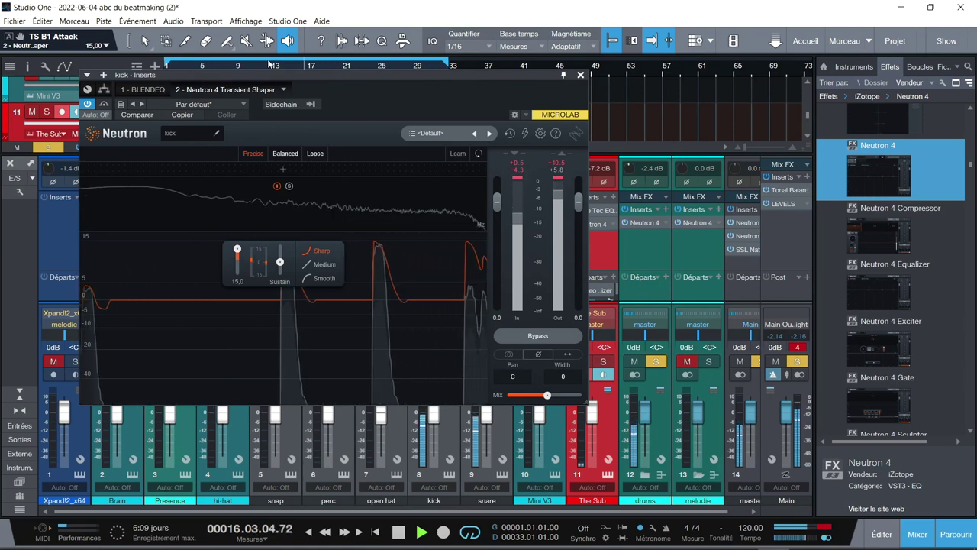
{"action": "left_click_drag", "start_coordinate": [280, 262], "coordinate": [280, 395]}
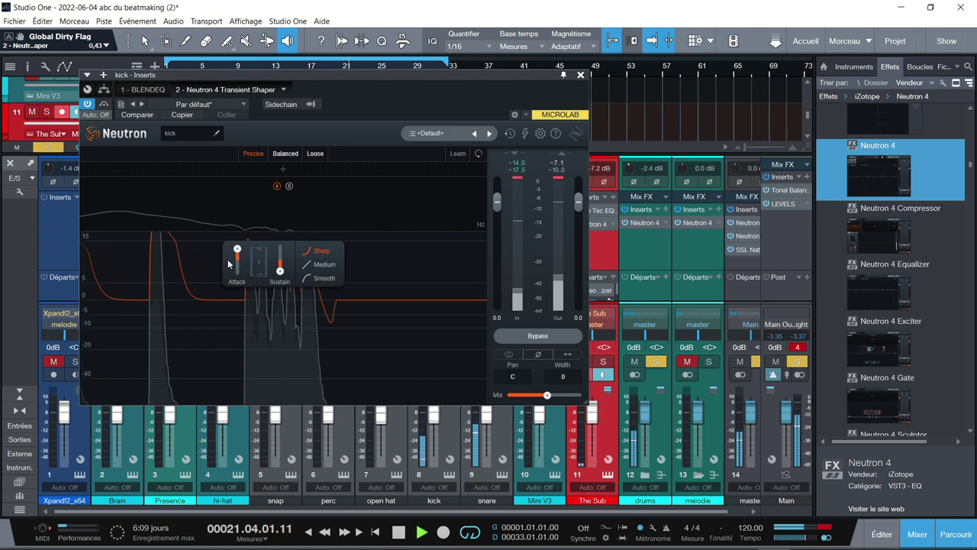
Bring the kick's Transient Shaper to a slight attack boost and a mild sustain cut, and close its window
{"action": "left_click_drag", "start_coordinate": [242, 257], "coordinate": [215, 362]}
{"action": "left_click_drag", "start_coordinate": [280, 271], "coordinate": [280, 265]}
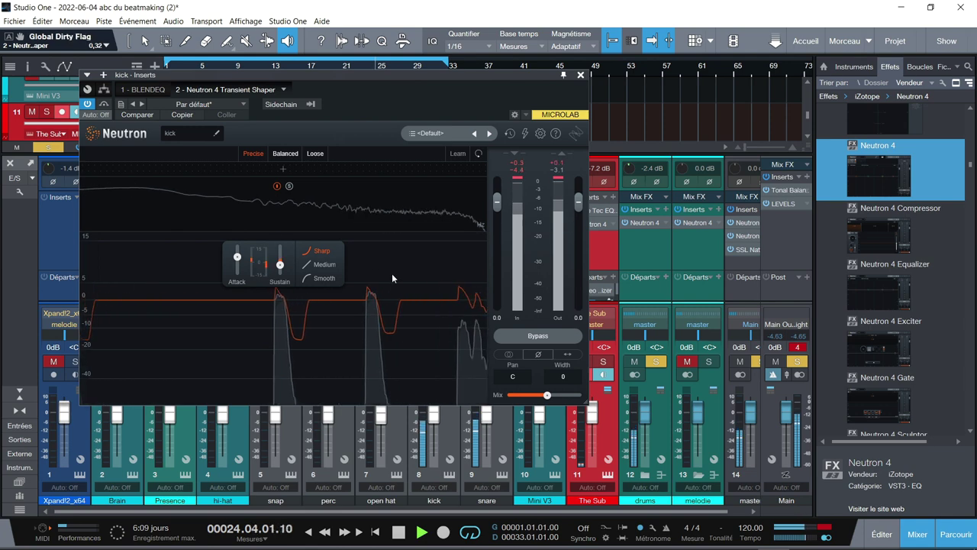
{"action": "left_click", "coordinate": [581, 75]}
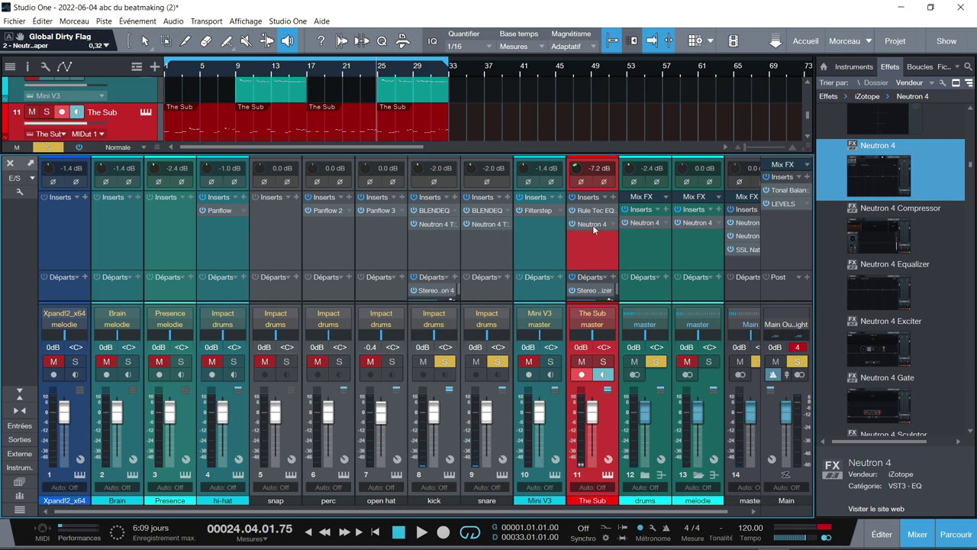
Show the drums bus Neutron 4's detailed modules and reset the Main output's clip indicator between playbacks
{"action": "left_click", "coordinate": [645, 223]}
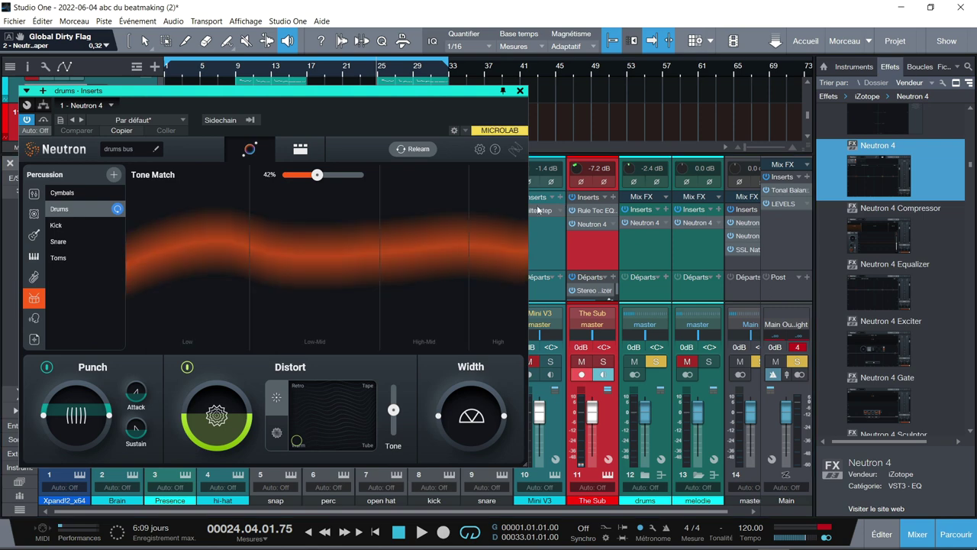
{"action": "left_click", "coordinate": [300, 150]}
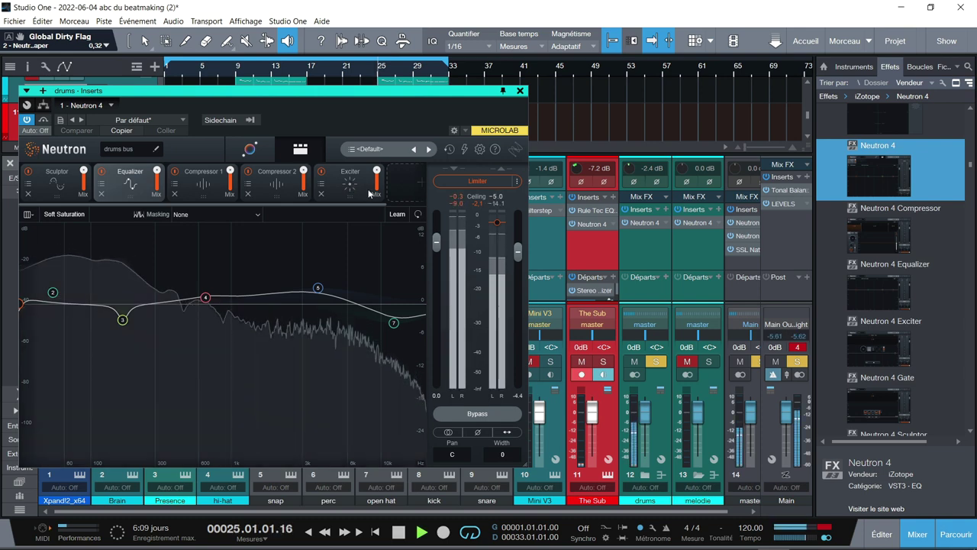
{"action": "key", "text": "space"}
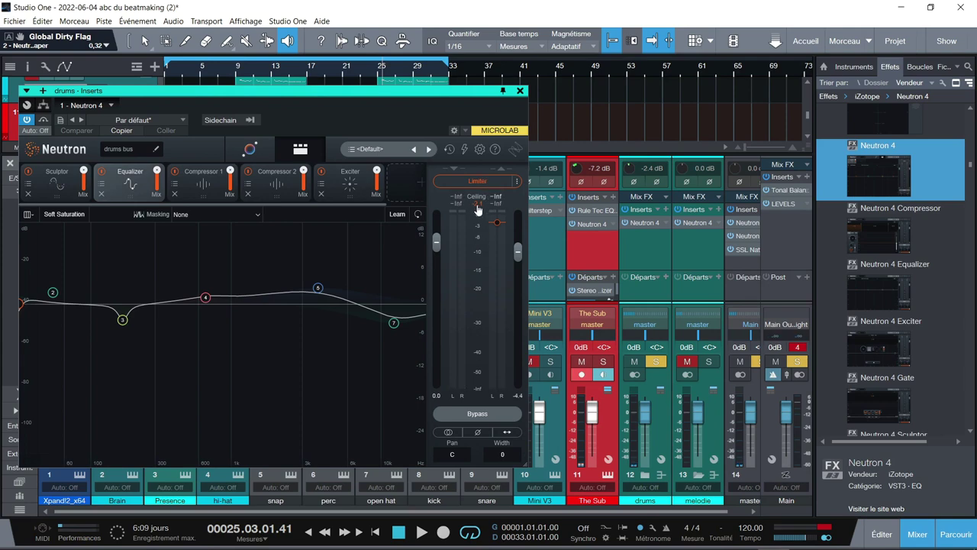
{"action": "left_click", "coordinate": [799, 348]}
{"action": "key", "text": "space"}
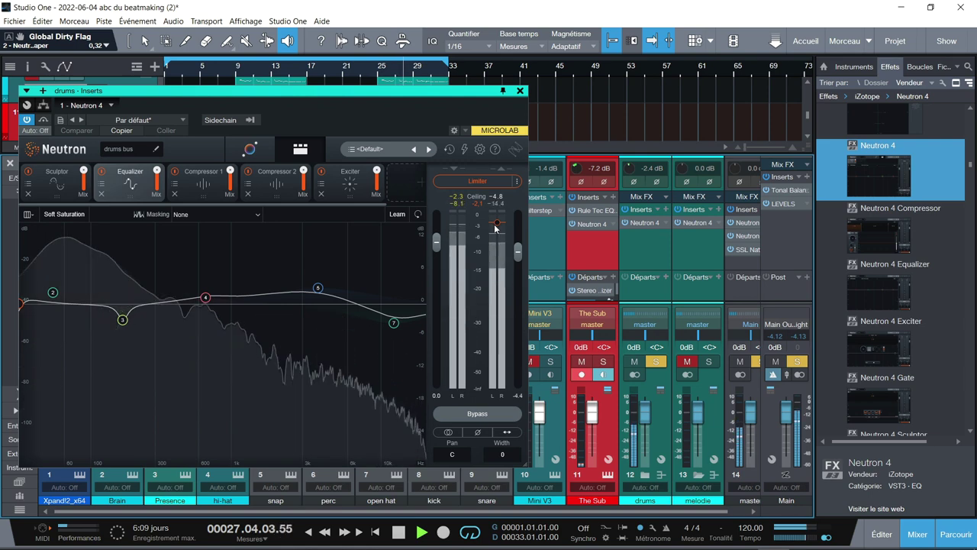
In the drums bus Exciter, set the upper band's drive to 13.8, centre its harmonic blend and switch it to Trash
{"action": "left_click", "coordinate": [349, 181]}
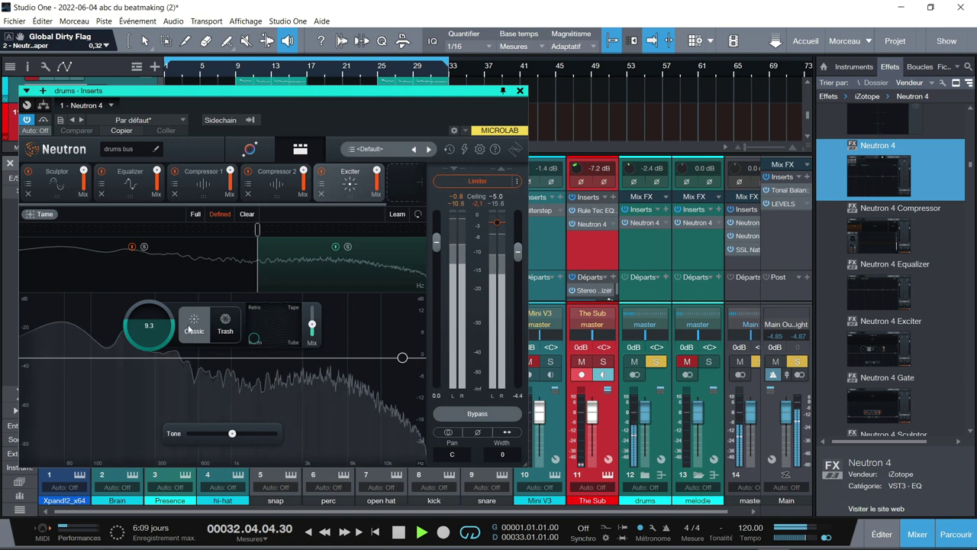
{"action": "mouse_move", "coordinate": [255, 338]}
{"action": "left_mouse_down"}
{"action": "mouse_move", "coordinate": [311, 309]}
{"action": "mouse_move", "coordinate": [296, 332]}
{"action": "mouse_move", "coordinate": [302, 355]}
{"action": "mouse_move", "coordinate": [253, 342]}
{"action": "left_mouse_up"}
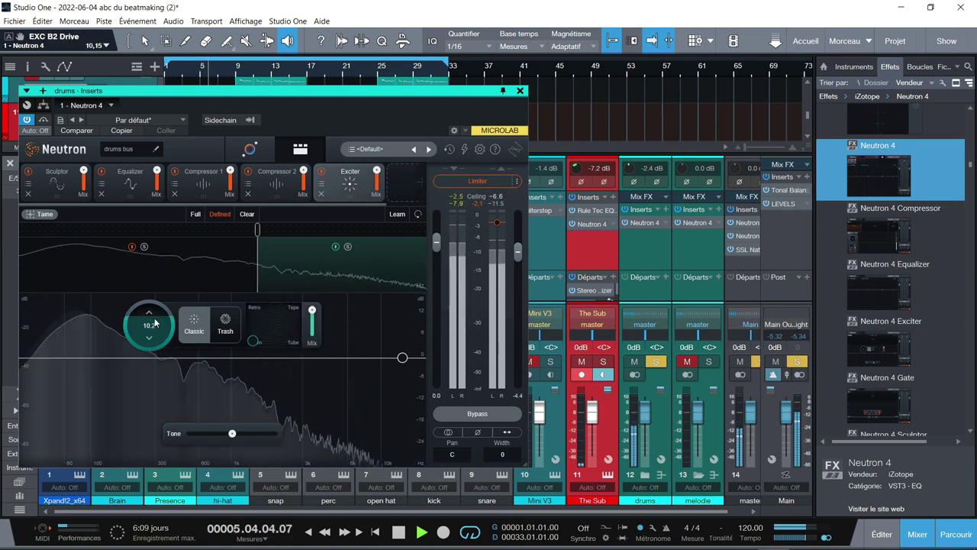
{"action": "scroll", "coordinate": [154, 321], "scroll_direction": "up", "scroll_amount": 5}
{"action": "left_click_drag", "start_coordinate": [253, 342], "coordinate": [310, 306]}
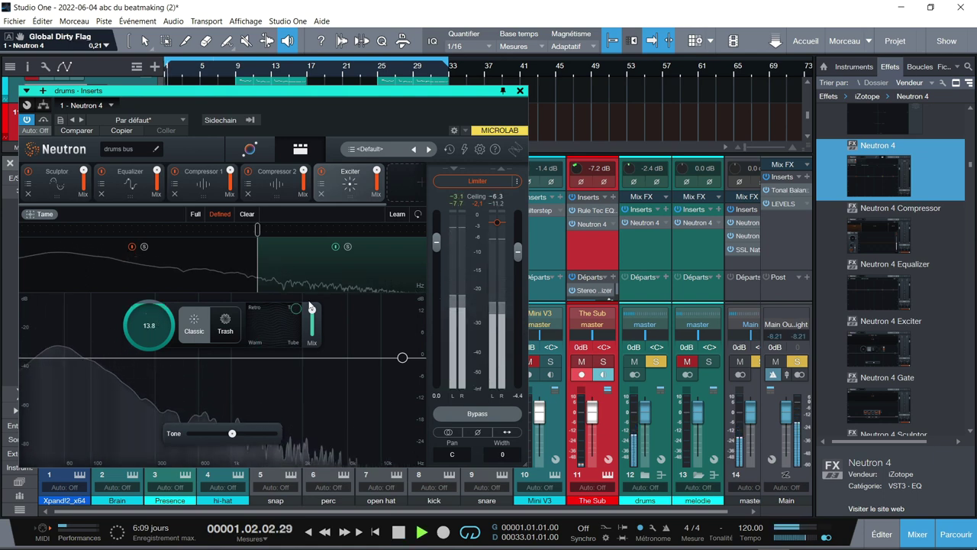
{"action": "left_click_drag", "start_coordinate": [298, 310], "coordinate": [275, 328]}
{"action": "key", "text": "space"}
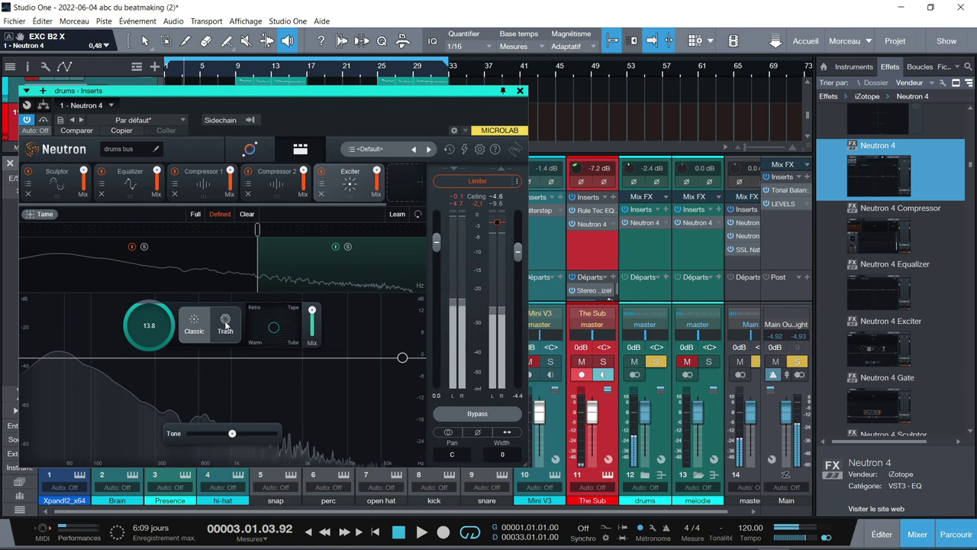
{"action": "left_click", "coordinate": [226, 325]}
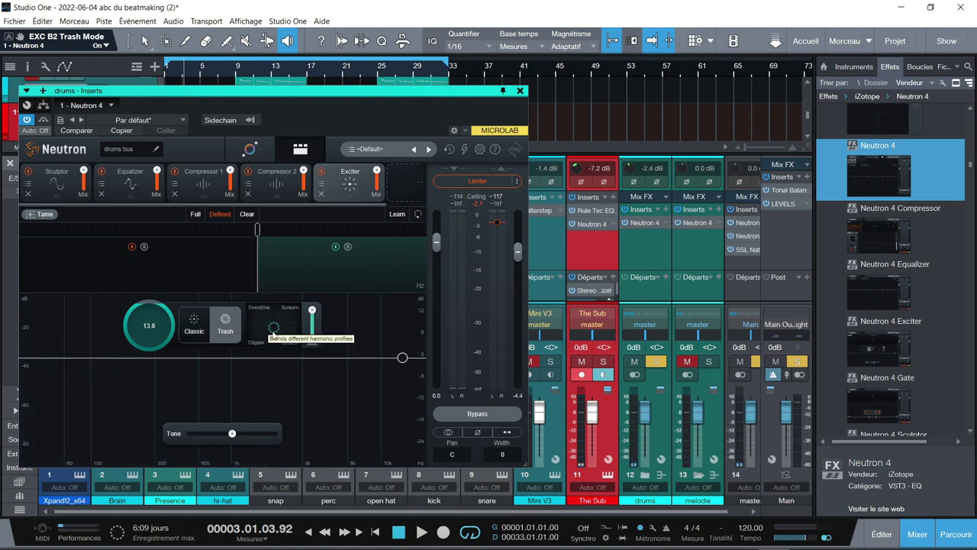
During playback, halve the upper Exciter band's mix, blend its Trash profile between Overdrive and Clipper, and switch it back to Classic
{"action": "key", "text": "space"}
{"action": "left_click_drag", "start_coordinate": [273, 329], "coordinate": [312, 331]}
{"action": "left_click_drag", "start_coordinate": [307, 407], "coordinate": [306, 389]}
{"action": "left_click_drag", "start_coordinate": [287, 329], "coordinate": [255, 328]}
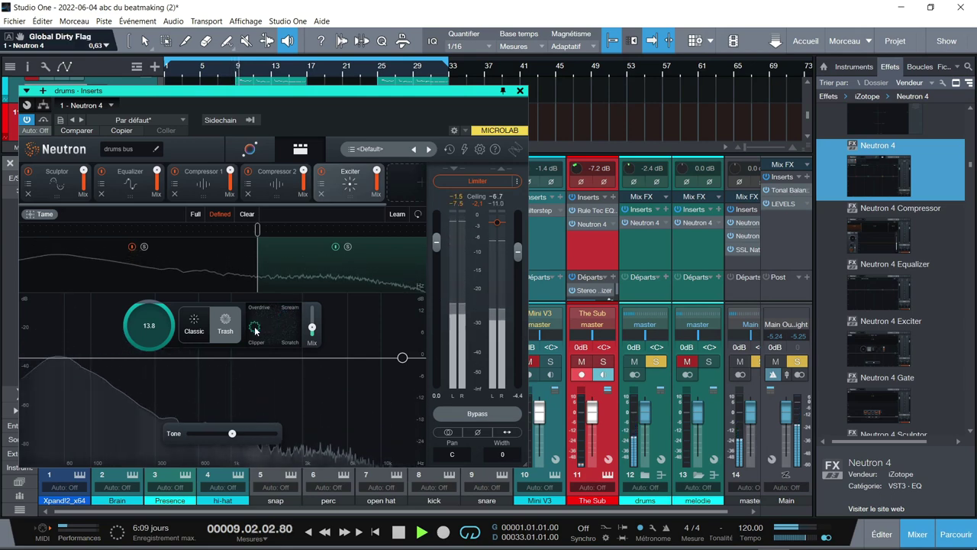
{"action": "left_click", "coordinate": [201, 327]}
Try the lower Exciter band's Classic blend at Warm and at Tube, with its mix slightly above half
{"action": "left_click_drag", "start_coordinate": [255, 326], "coordinate": [256, 337]}
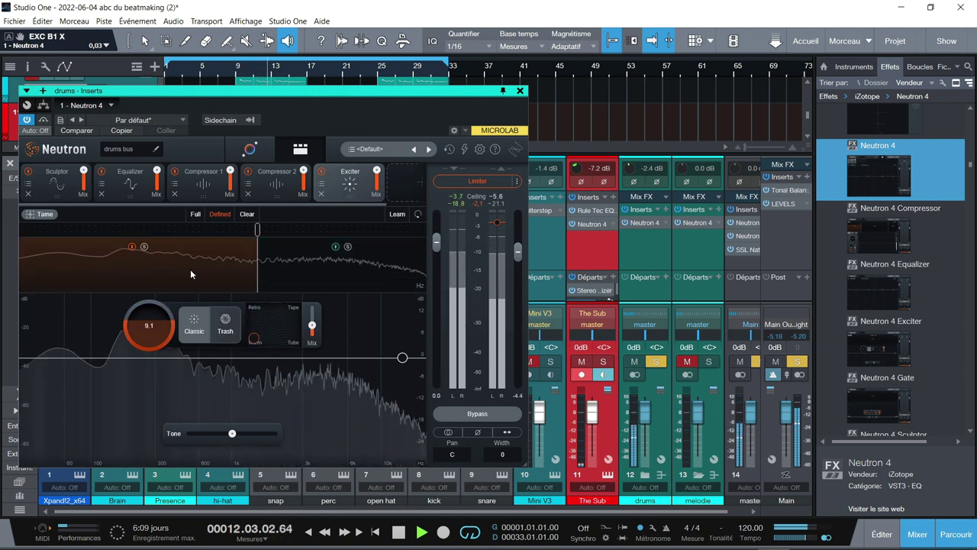
{"action": "left_click_drag", "start_coordinate": [254, 338], "coordinate": [312, 323]}
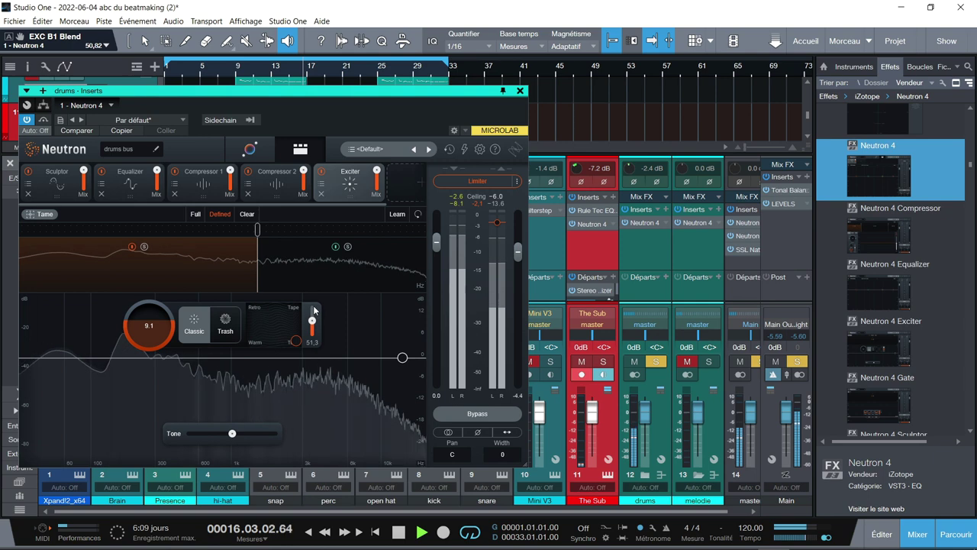
{"action": "mouse_move", "coordinate": [295, 341]}
{"action": "left_mouse_down"}
{"action": "mouse_move", "coordinate": [266, 324]}
{"action": "mouse_move", "coordinate": [249, 341]}
{"action": "mouse_move", "coordinate": [246, 322]}
{"action": "mouse_move", "coordinate": [280, 336]}
{"action": "mouse_move", "coordinate": [298, 329]}
{"action": "mouse_move", "coordinate": [298, 339]}
{"action": "left_mouse_up"}
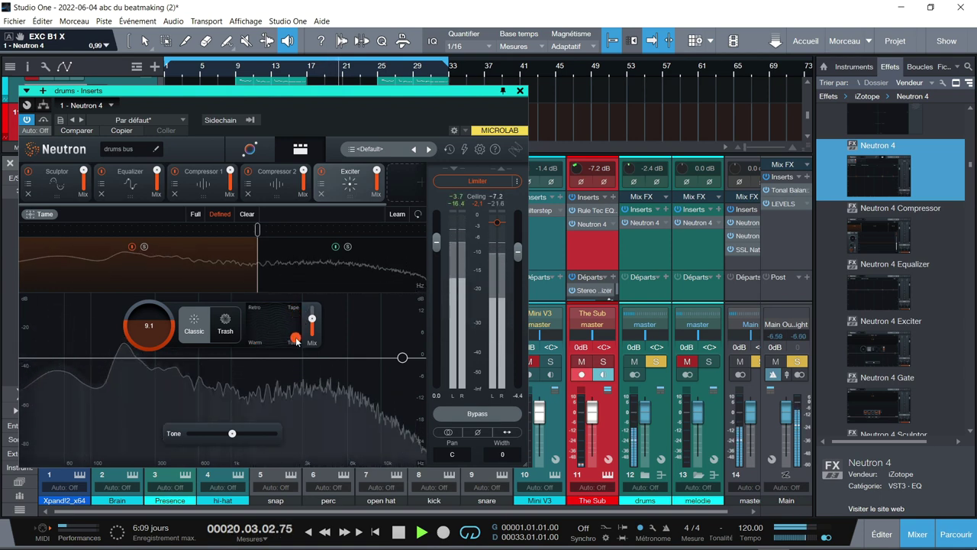
Switch the lower Exciter band to Trash with its blend at Clipper, and set its mix to 54.9
{"action": "left_click", "coordinate": [227, 326]}
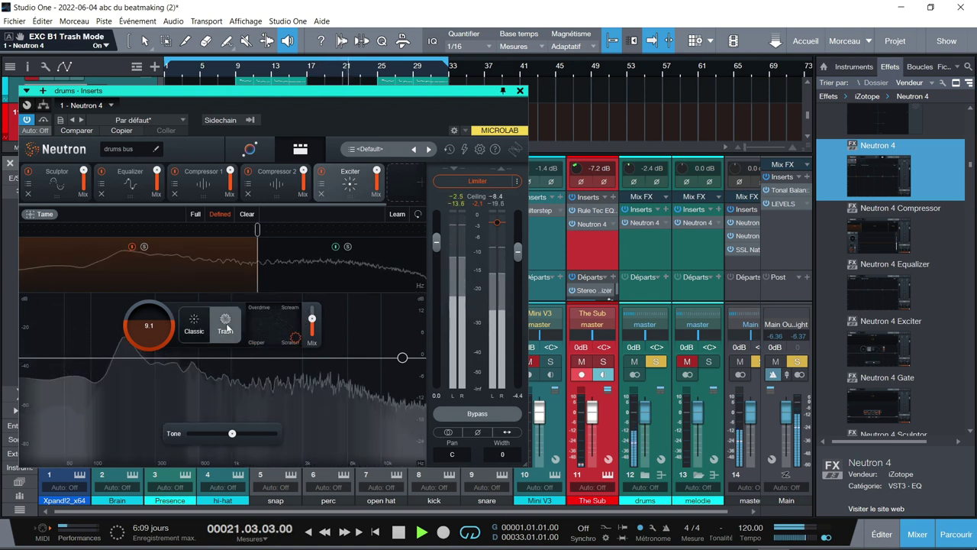
{"action": "left_click_drag", "start_coordinate": [297, 339], "coordinate": [253, 340]}
{"action": "left_click_drag", "start_coordinate": [311, 321], "coordinate": [311, 324]}
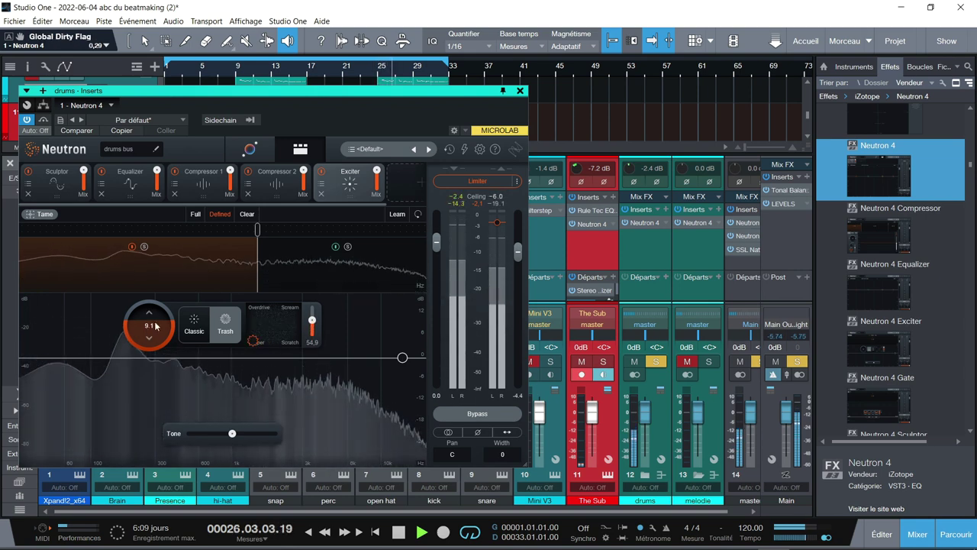
Reduce the lower Exciter band's drive to 3.9, return it to Classic with a blend near Retro, and stop playback
{"action": "scroll", "coordinate": [153, 326], "scroll_direction": "down", "scroll_amount": 4}
{"action": "scroll", "coordinate": [155, 326], "scroll_direction": "down", "scroll_amount": 4}
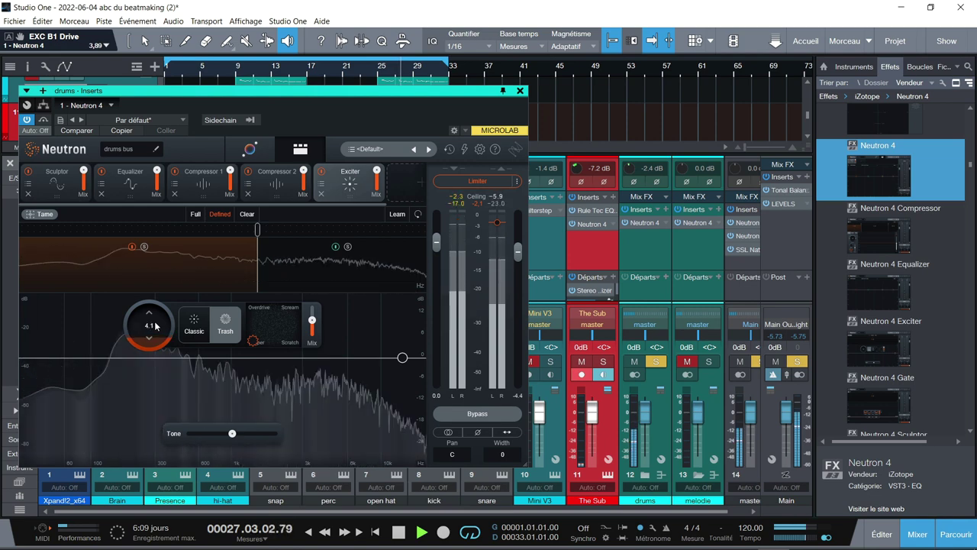
{"action": "left_click", "coordinate": [216, 326]}
{"action": "left_click_drag", "start_coordinate": [254, 340], "coordinate": [258, 324]}
{"action": "key", "text": "space"}
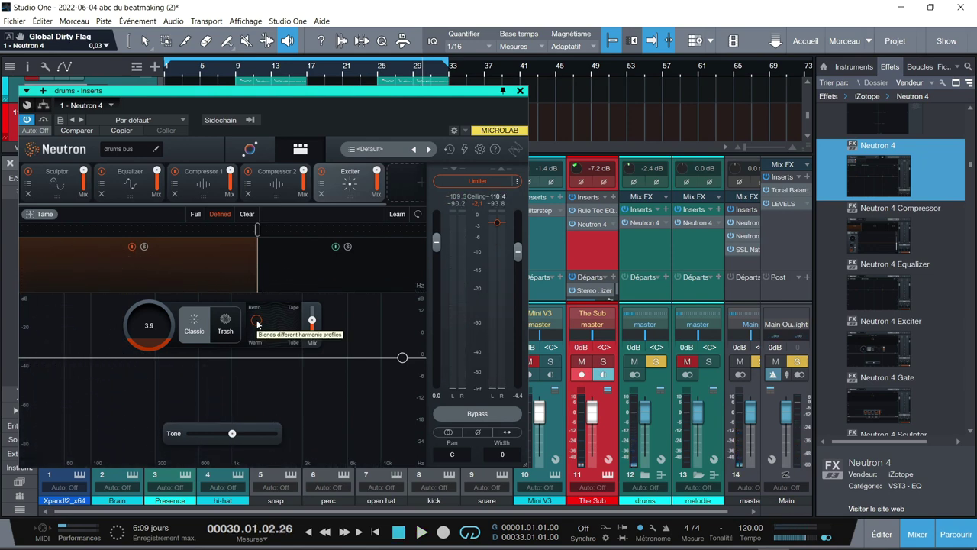
Move the Exciter ahead of Compressor 1 in the drums bus chain, check the Equalizer during playback, and close the plug-in window
{"action": "left_click_drag", "start_coordinate": [346, 191], "coordinate": [175, 192]}
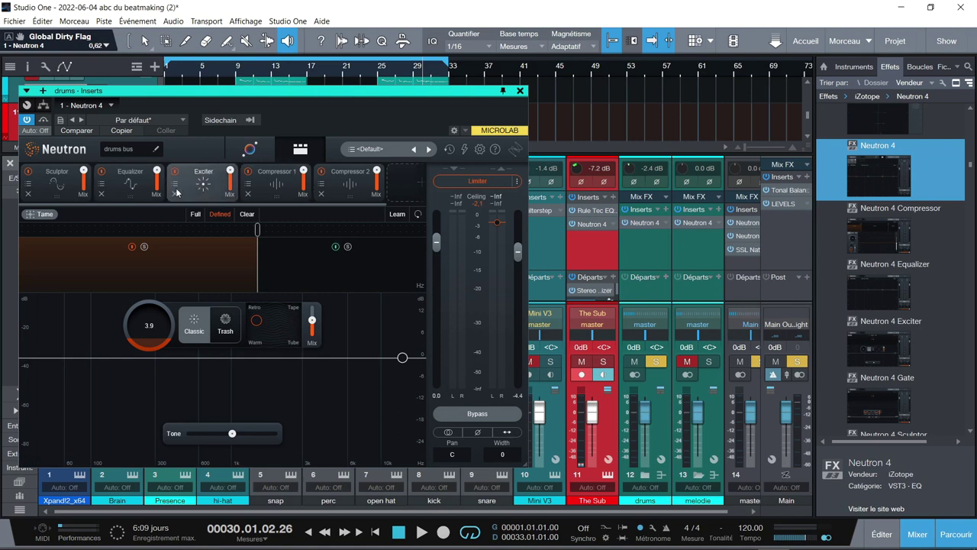
{"action": "left_click_drag", "start_coordinate": [133, 183], "coordinate": [107, 185]}
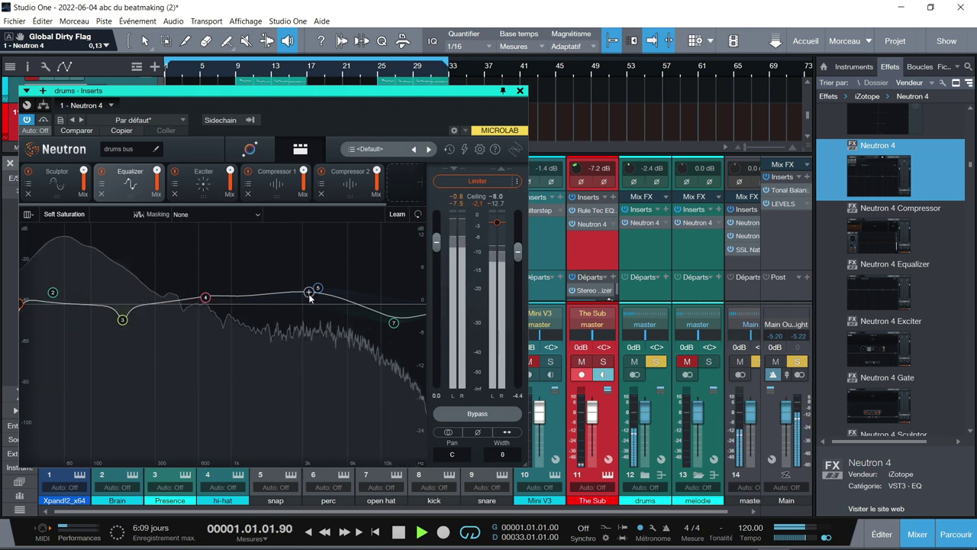
{"action": "left_click", "coordinate": [520, 90]}
{"action": "key", "text": "space"}
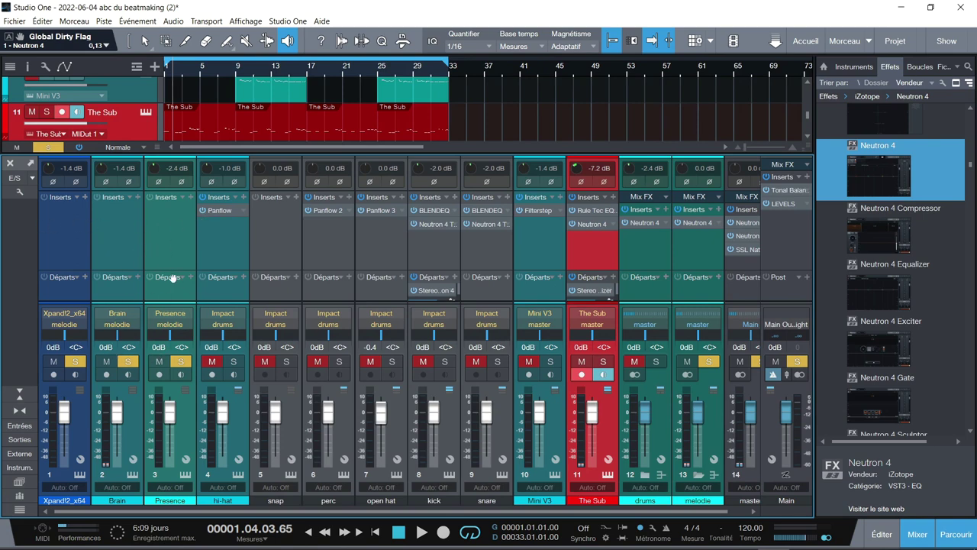
Open the melodie bus Neutron 4, set Tone Match to 35% and lower the Distort drive to 7.59 during playback
{"action": "left_click", "coordinate": [699, 222]}
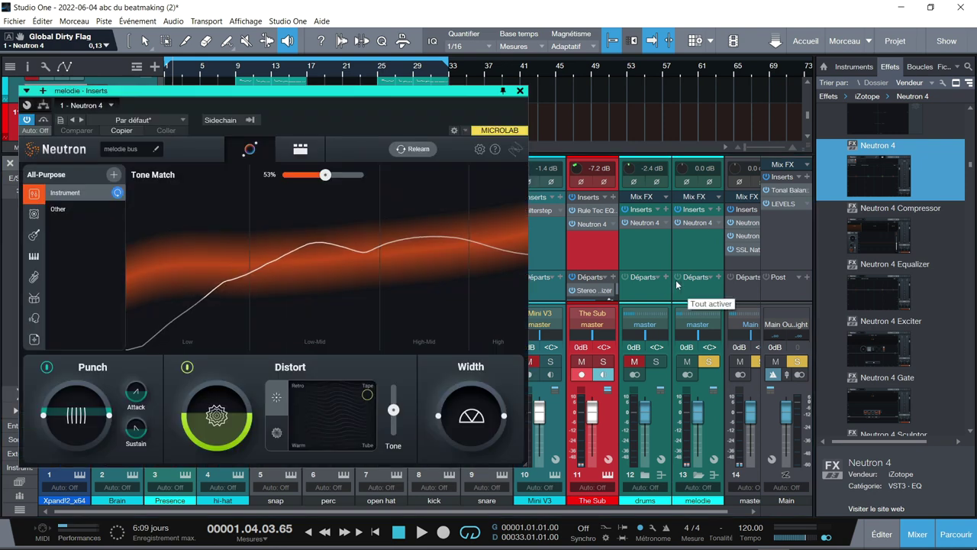
{"action": "key", "text": "space"}
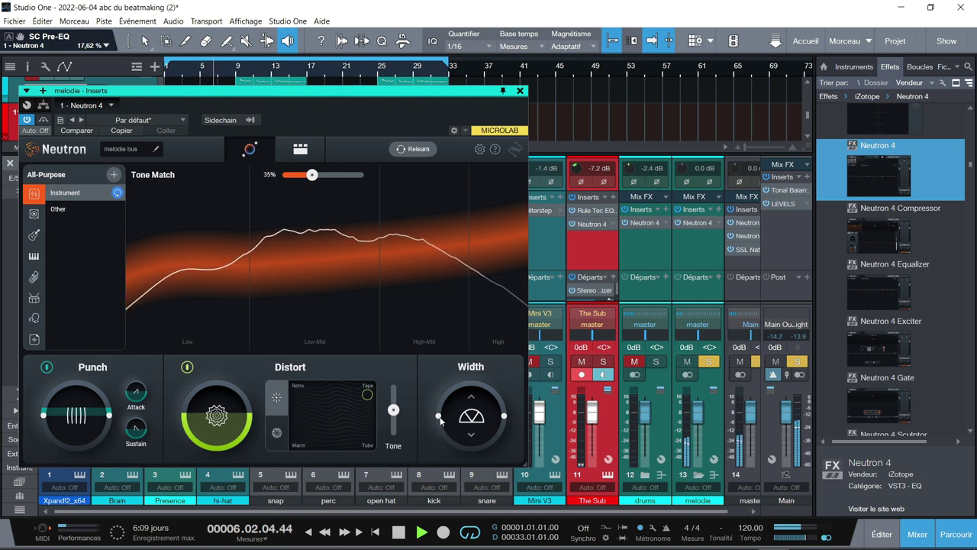
{"action": "left_click_drag", "start_coordinate": [432, 367], "coordinate": [429, 413]}
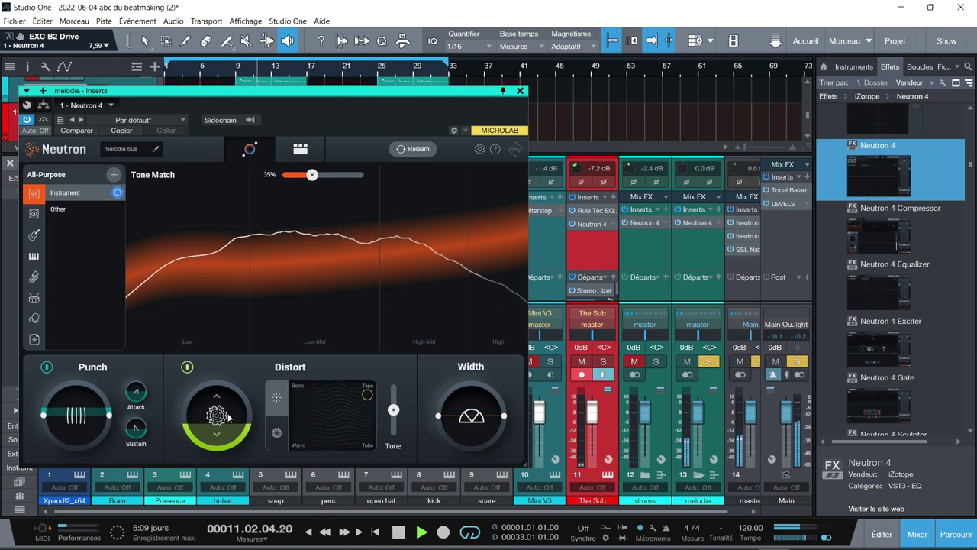
Show the melodie bus's detailed modules and inspect its Exciter and Equalizer during playback
{"action": "left_click", "coordinate": [299, 150]}
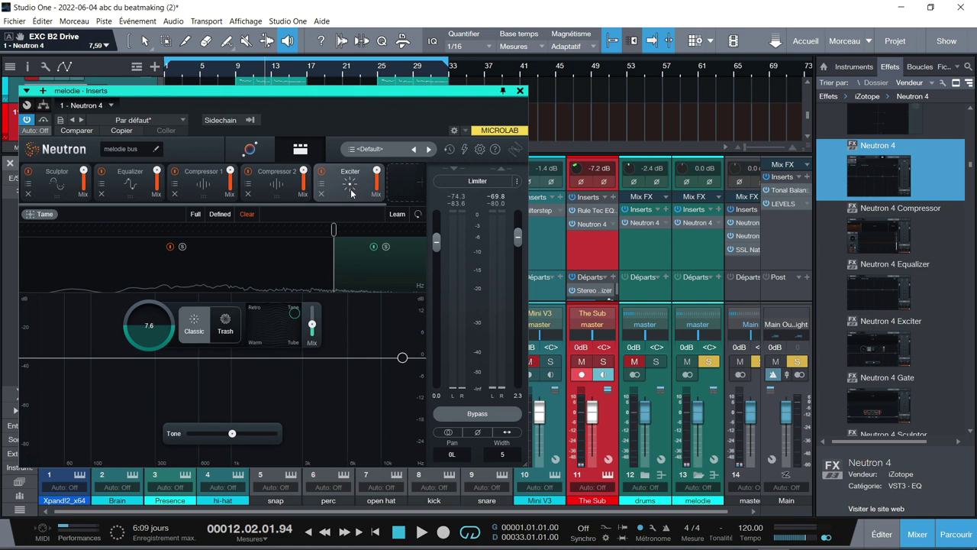
{"action": "key", "text": "space"}
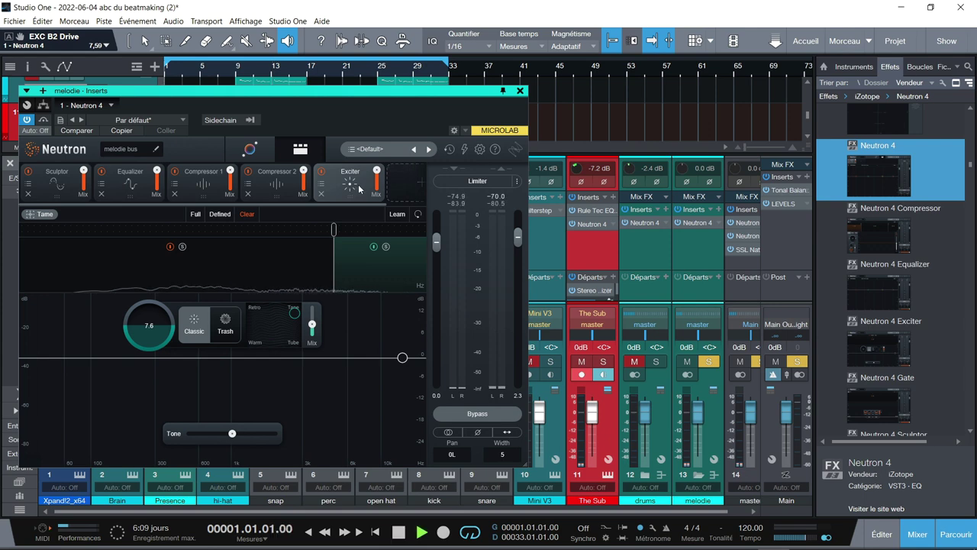
{"action": "key", "text": "space"}
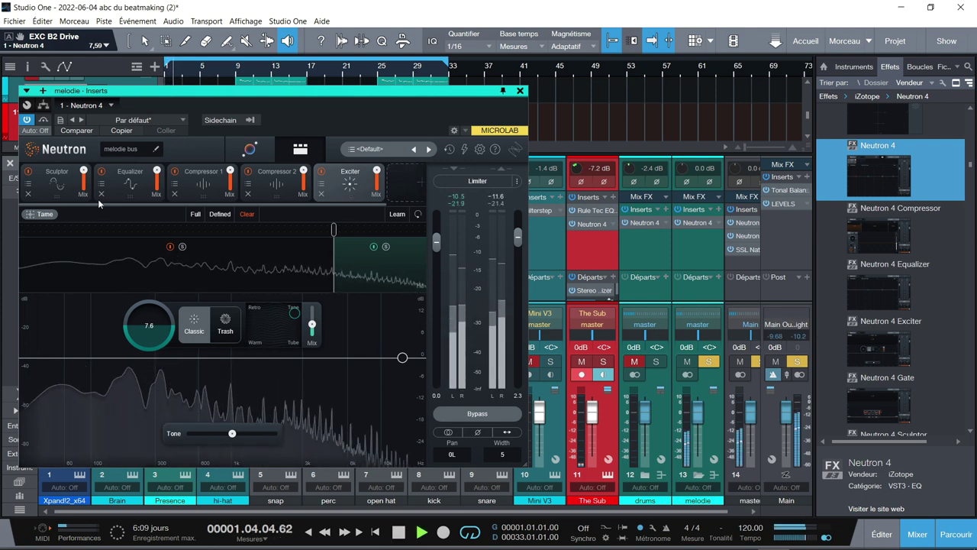
{"action": "left_click", "coordinate": [122, 184]}
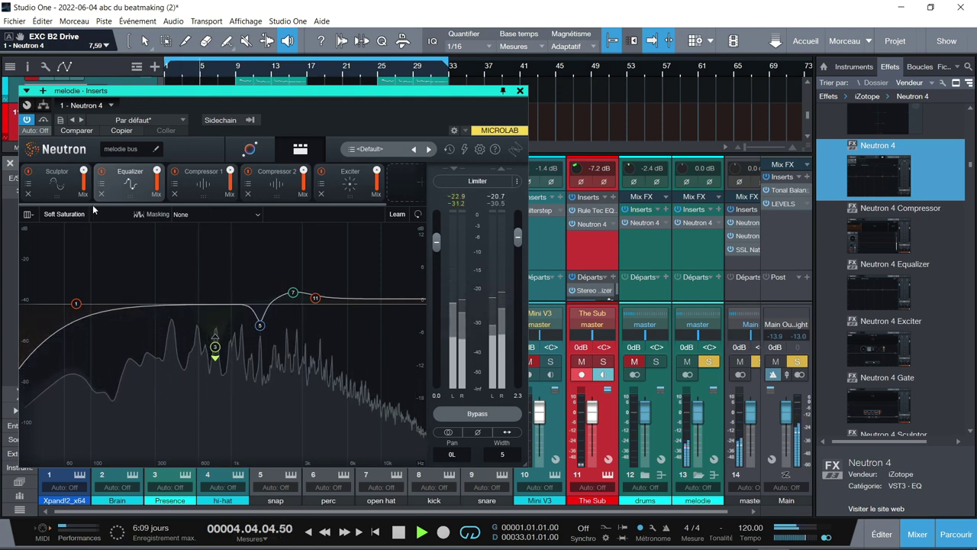
Set the melodie bus Sculptor to tone 14, speed 29 and amount 27.3, stop playback and close its window
{"action": "left_click", "coordinate": [52, 183]}
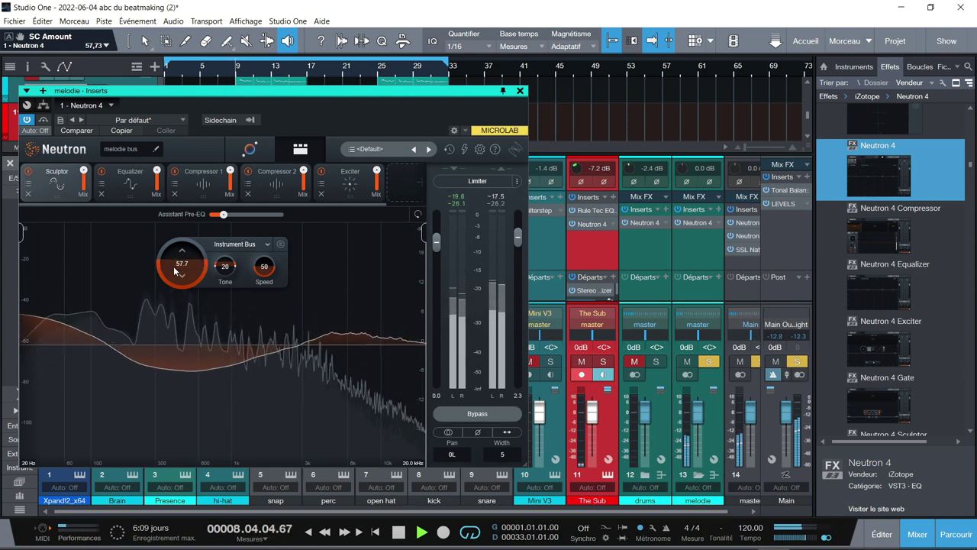
{"action": "left_click", "coordinate": [225, 264]}
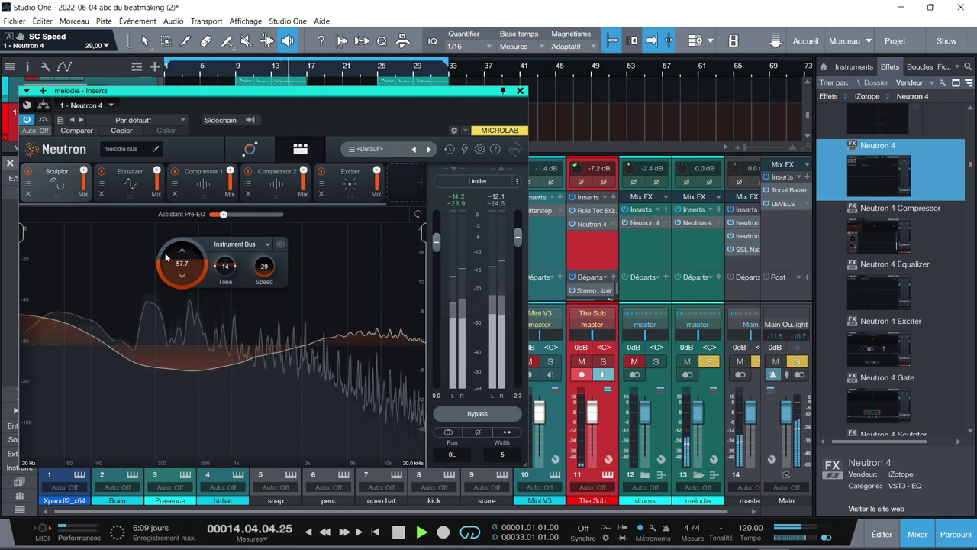
{"action": "left_click_drag", "start_coordinate": [166, 258], "coordinate": [166, 302]}
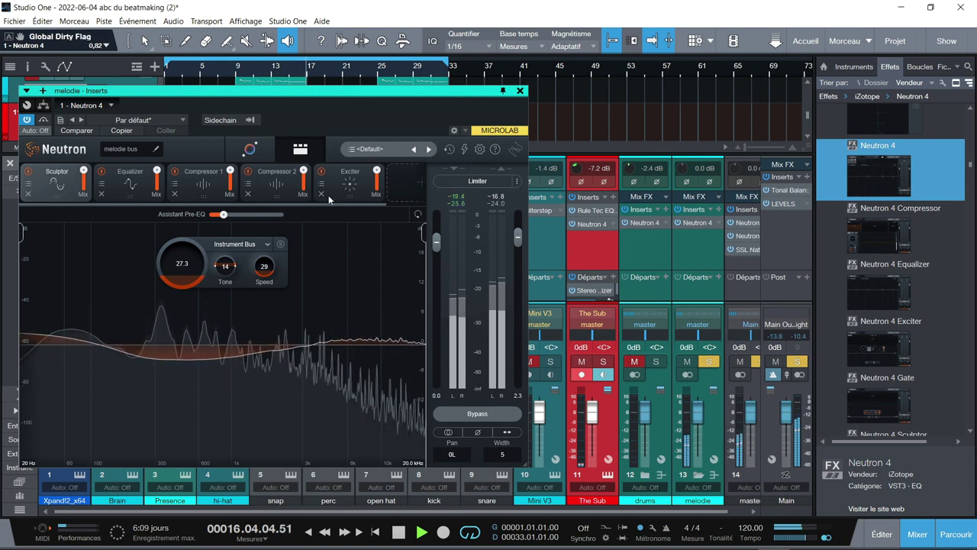
{"action": "key", "text": "space"}
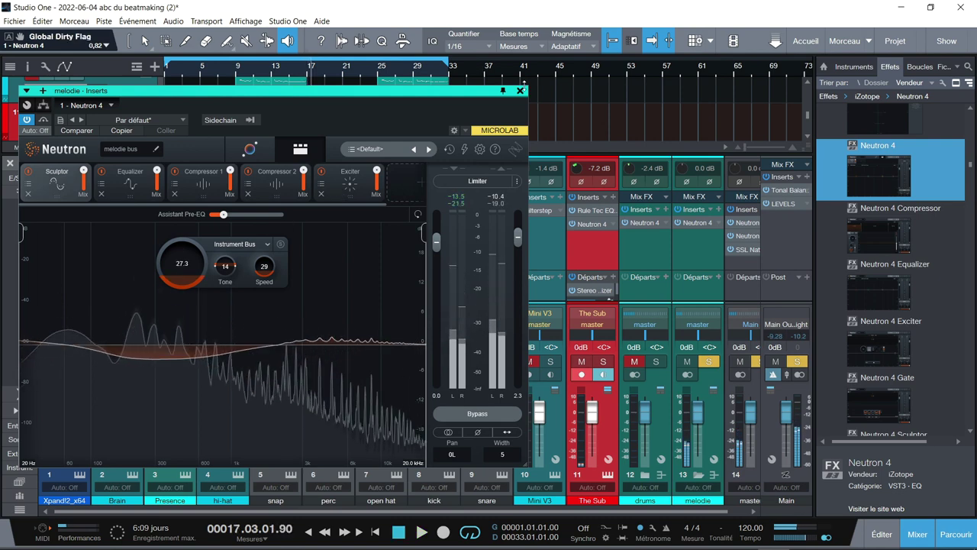
{"action": "left_click", "coordinate": [521, 90]}
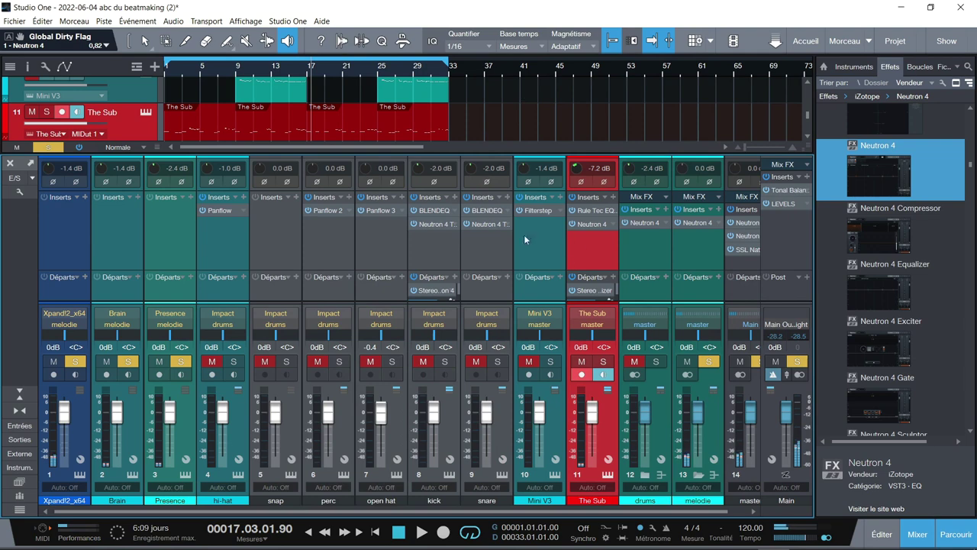
Open the Exciter in The Sub's Neutron 4, and solo The Sub instead of the melodie bus
{"action": "left_click", "coordinate": [581, 223]}
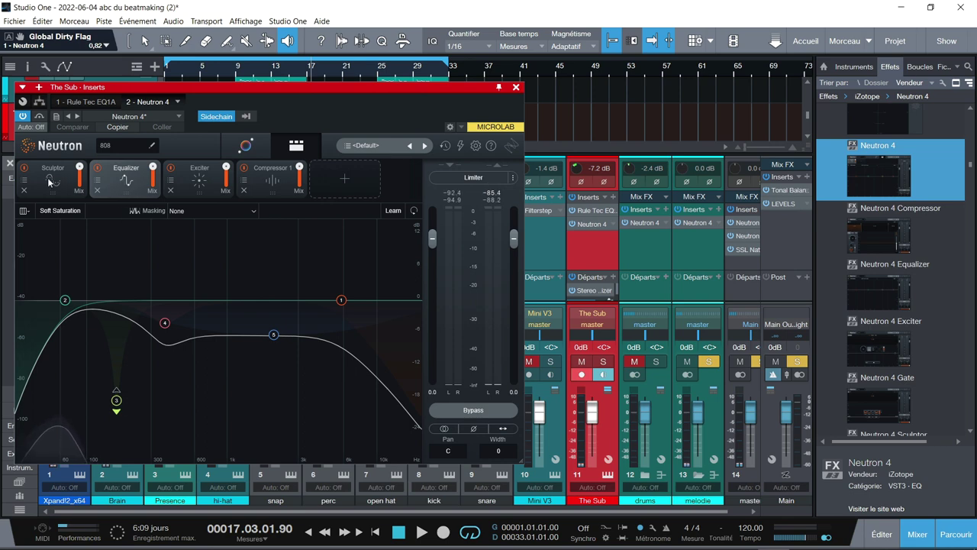
{"action": "left_click", "coordinate": [198, 180]}
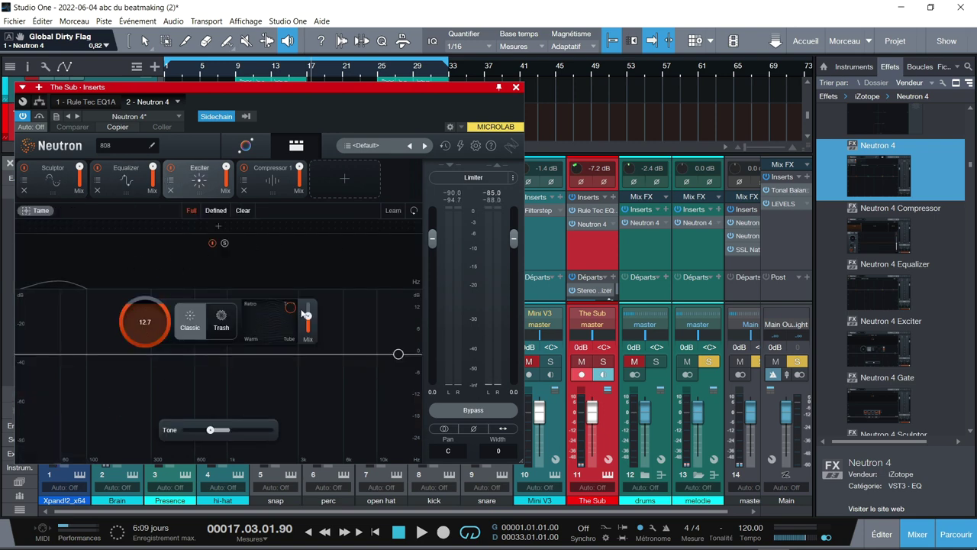
{"action": "left_click", "coordinate": [604, 362]}
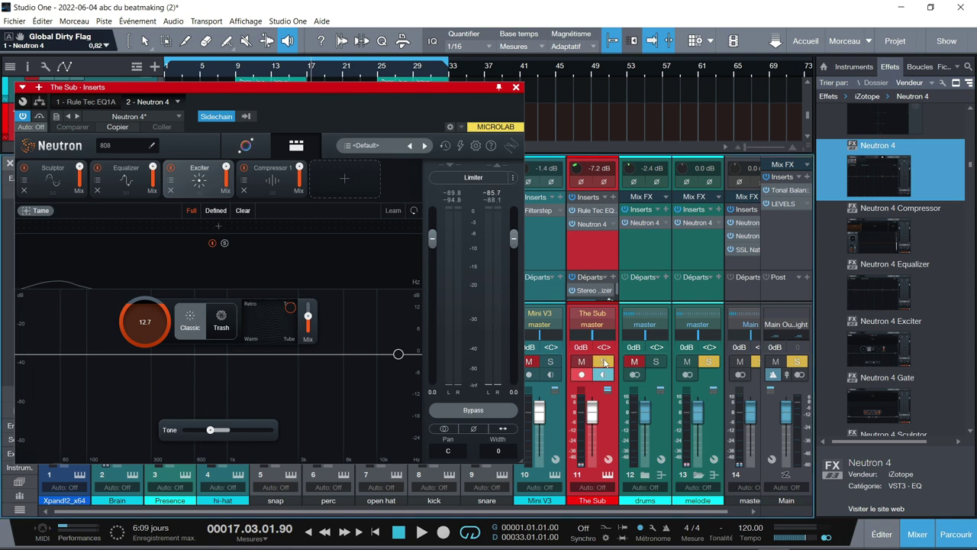
{"action": "left_click", "coordinate": [708, 362]}
Set The Sub's Exciter tone to -12.87 during playback
{"action": "key", "text": "space"}
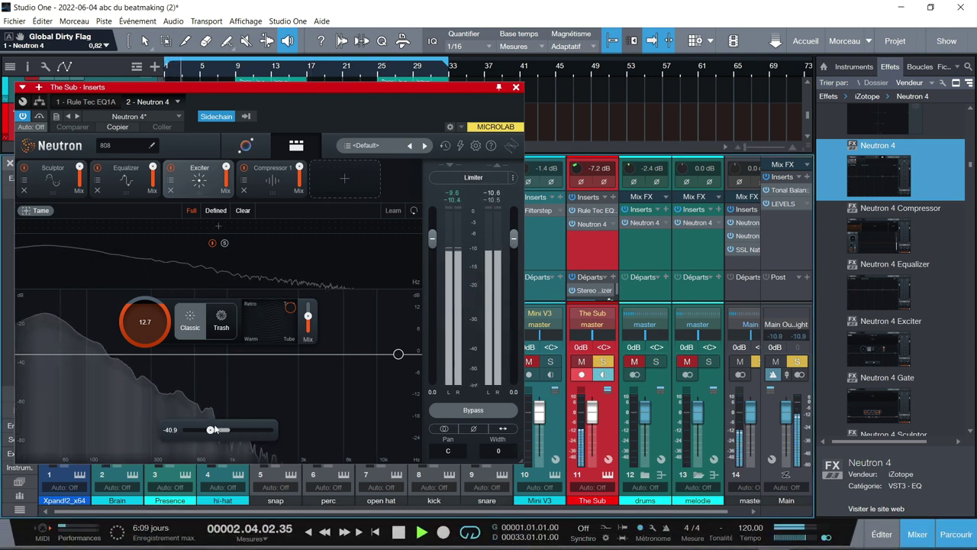
{"action": "left_click_drag", "start_coordinate": [211, 430], "coordinate": [224, 458]}
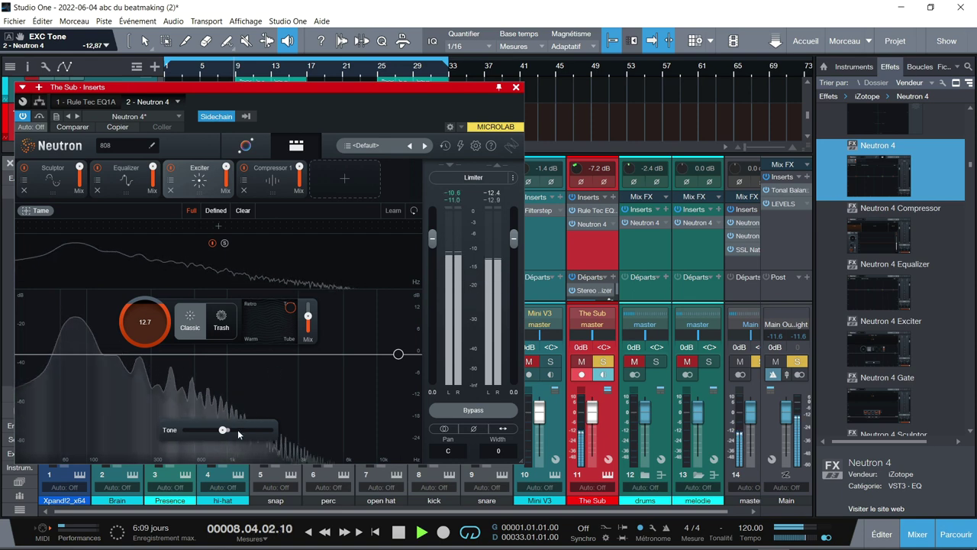
{"action": "key", "text": "space"}
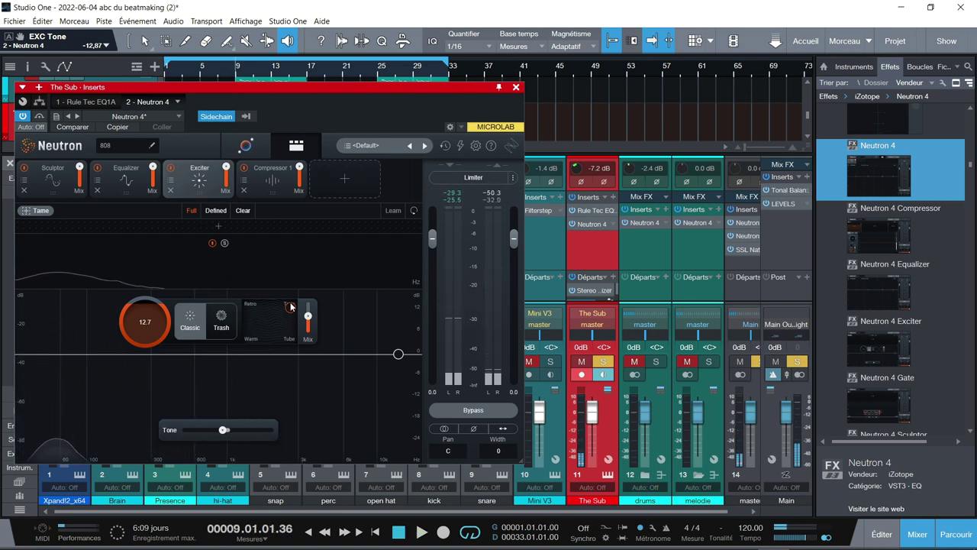
Set The Sub's Exciter post filter to -12 dB at 1.0 kHz, and try other Classic blends before returning close to Tape
{"action": "key", "text": "space"}
{"action": "left_click_drag", "start_coordinate": [291, 313], "coordinate": [285, 336]}
{"action": "left_click_drag", "start_coordinate": [398, 355], "coordinate": [227, 397]}
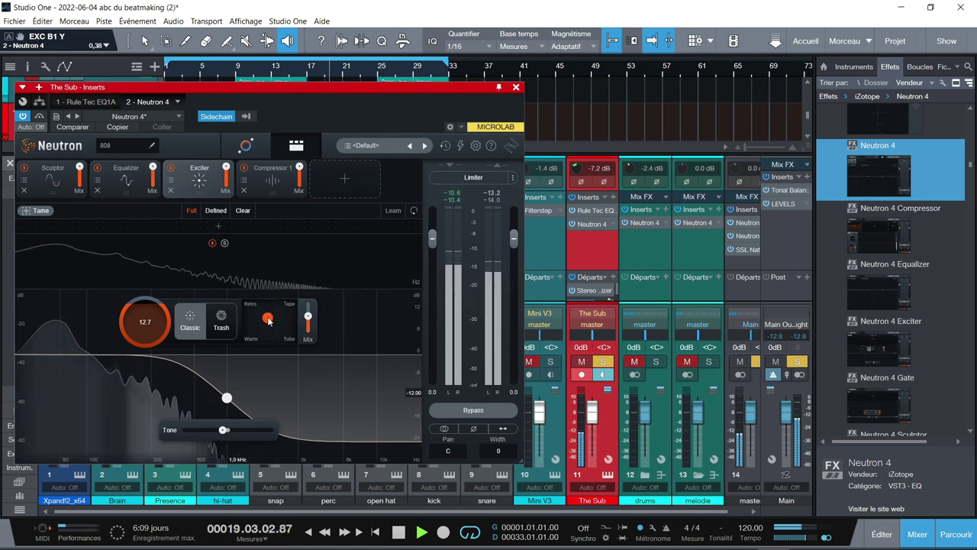
{"action": "left_click_drag", "start_coordinate": [272, 315], "coordinate": [291, 311]}
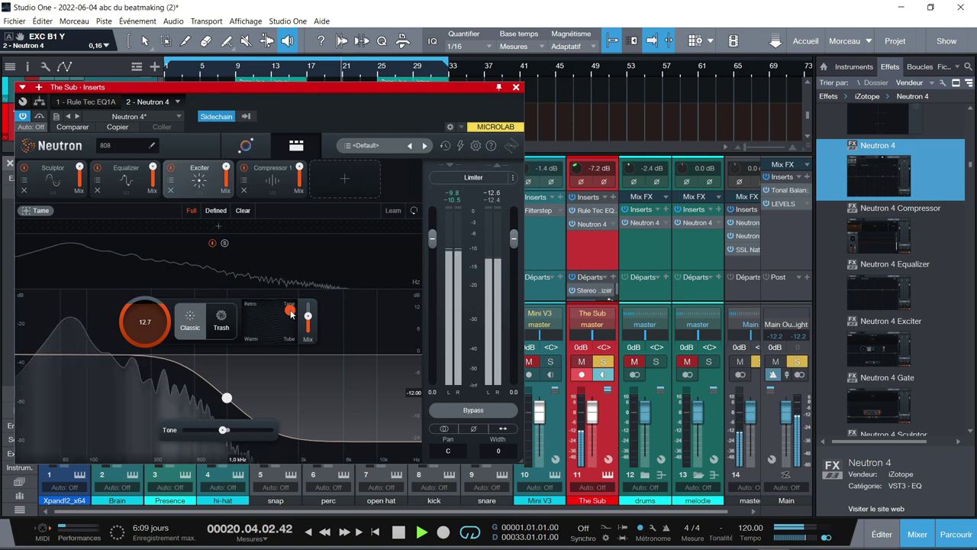
Switch The Sub's Exciter to Trash, move its post filter to 2.2 kHz and set the blend near Clipper
{"action": "left_click", "coordinate": [223, 320]}
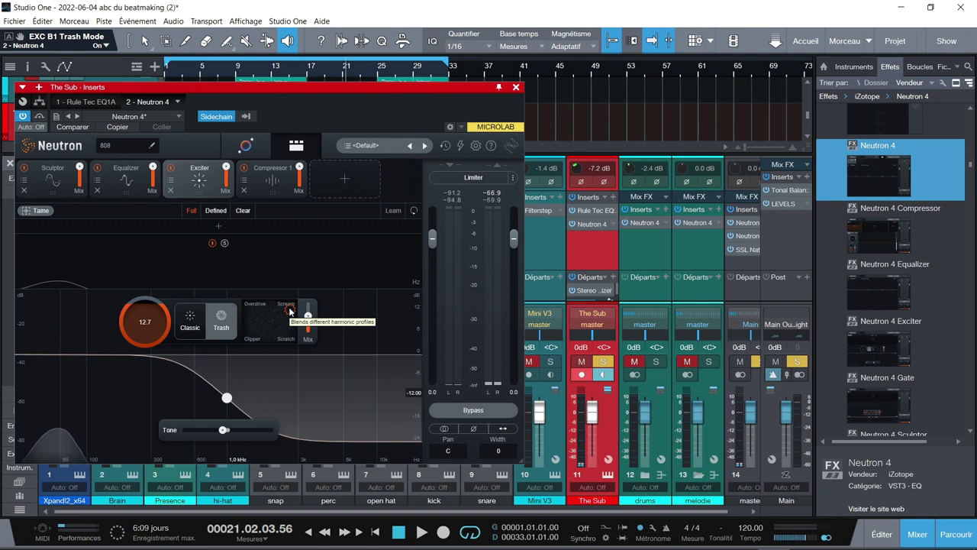
{"action": "left_click_drag", "start_coordinate": [290, 310], "coordinate": [286, 317]}
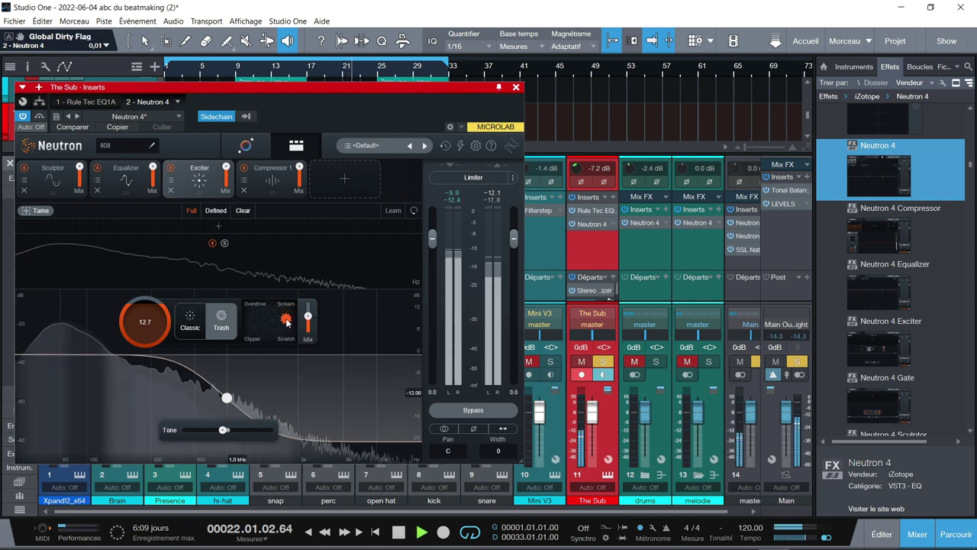
{"action": "left_click_drag", "start_coordinate": [227, 398], "coordinate": [281, 452]}
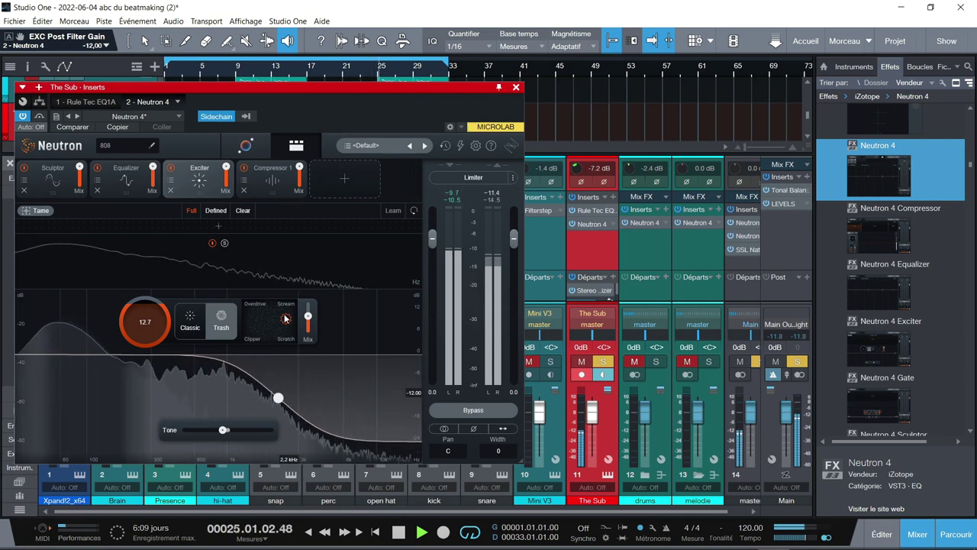
{"action": "left_click_drag", "start_coordinate": [286, 319], "coordinate": [252, 352]}
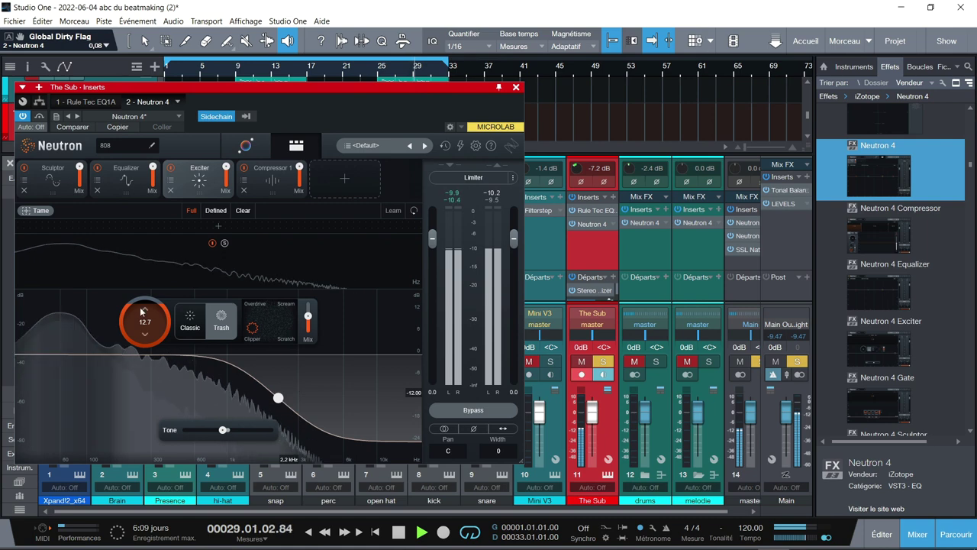
Set The Sub's Exciter drive to 6.4 and its post filter to -12 dB at 3.5 kHz, raising the tone slightly
{"action": "scroll", "coordinate": [155, 314], "scroll_direction": "down", "scroll_amount": 5}
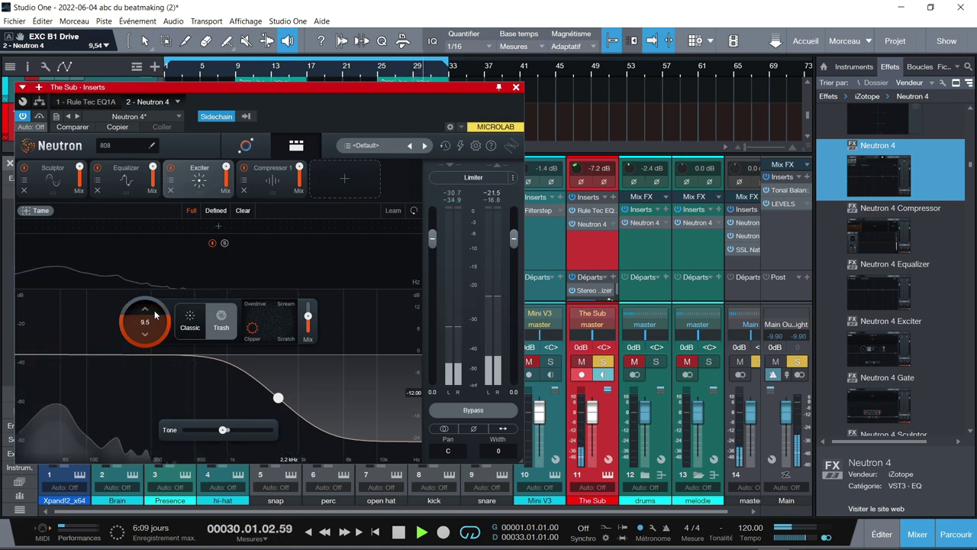
{"action": "scroll", "coordinate": [155, 314], "scroll_direction": "down", "scroll_amount": 1}
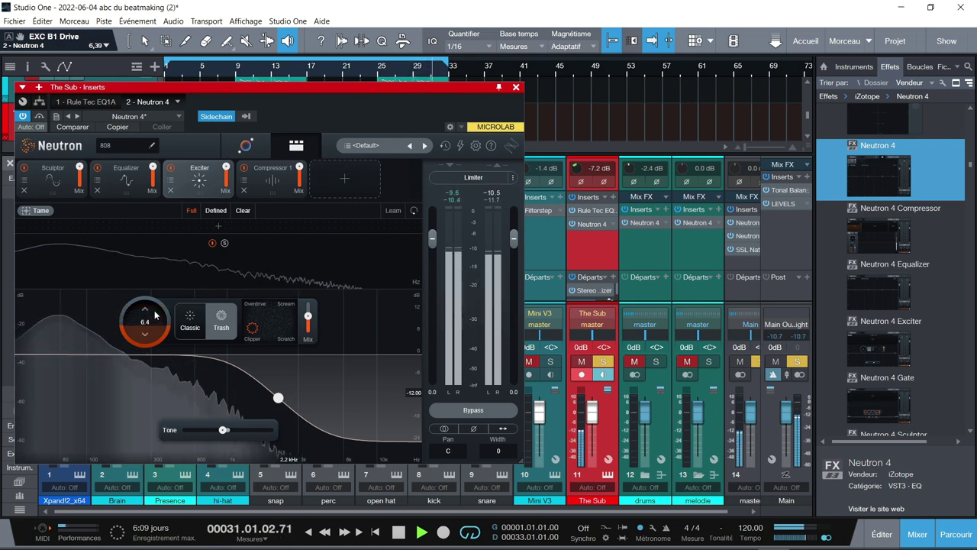
{"action": "left_click_drag", "start_coordinate": [279, 398], "coordinate": [325, 420]}
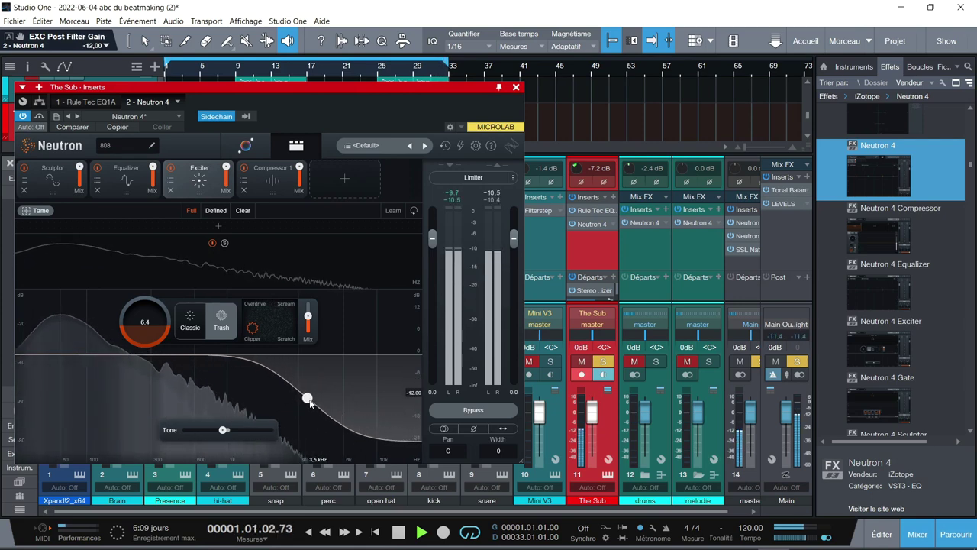
{"action": "mouse_move", "coordinate": [229, 430]}
{"action": "left_mouse_down"}
{"action": "mouse_move", "coordinate": [242, 434]}
{"action": "mouse_move", "coordinate": [190, 446]}
{"action": "mouse_move", "coordinate": [235, 451]}
{"action": "mouse_move", "coordinate": [227, 449]}
{"action": "left_mouse_up"}
Switch the Exciter to Classic with the blend near Tape, drive 9.1 and a slightly higher tone, and unsolo The Sub
{"action": "left_click", "coordinate": [191, 329]}
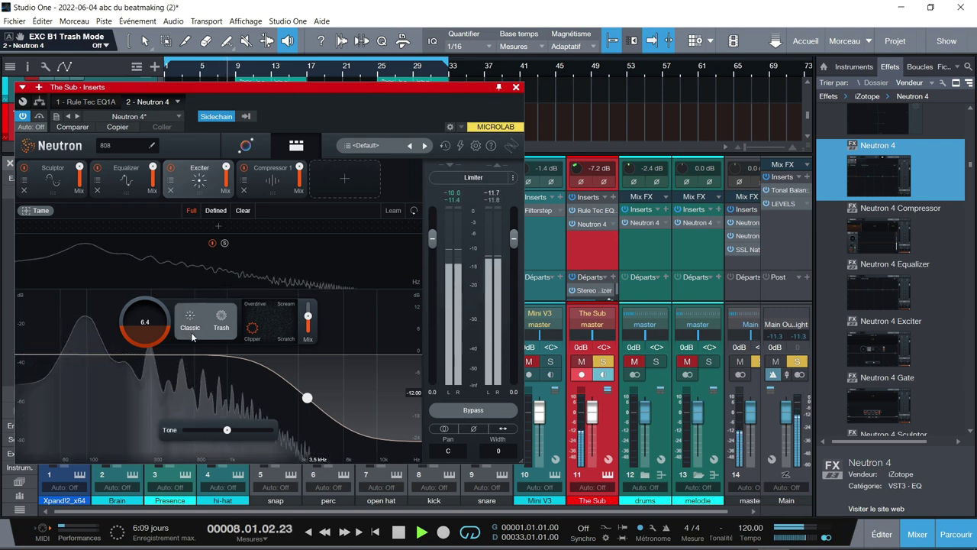
{"action": "left_click_drag", "start_coordinate": [249, 334], "coordinate": [293, 313]}
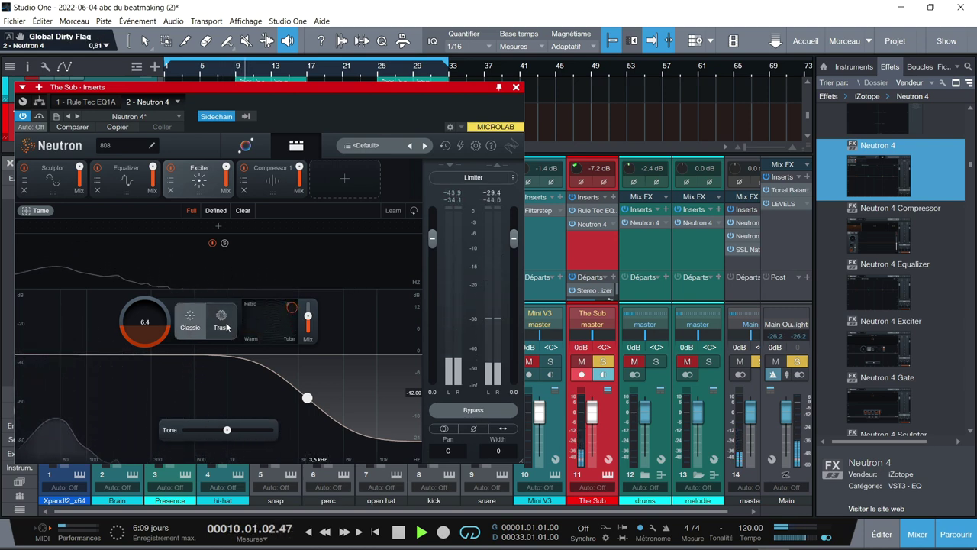
{"action": "left_click_drag", "start_coordinate": [146, 353], "coordinate": [145, 336]}
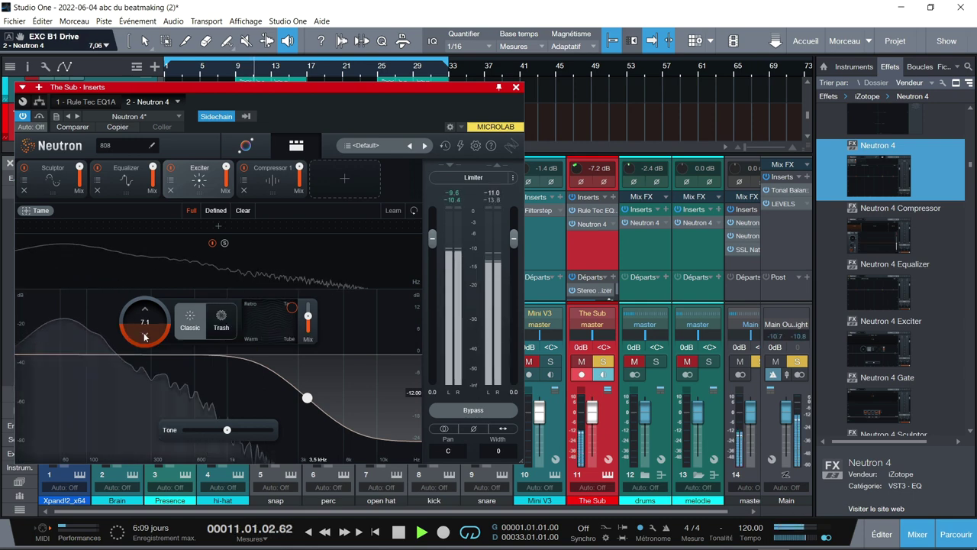
{"action": "mouse_move", "coordinate": [227, 430]}
{"action": "left_mouse_down"}
{"action": "mouse_move", "coordinate": [247, 434]}
{"action": "mouse_move", "coordinate": [237, 436]}
{"action": "left_mouse_up"}
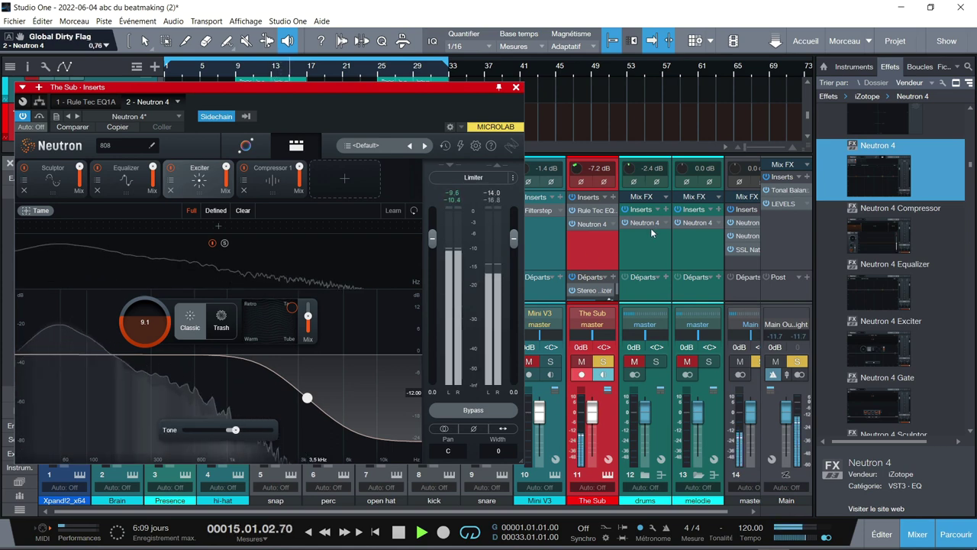
{"action": "left_click", "coordinate": [603, 363]}
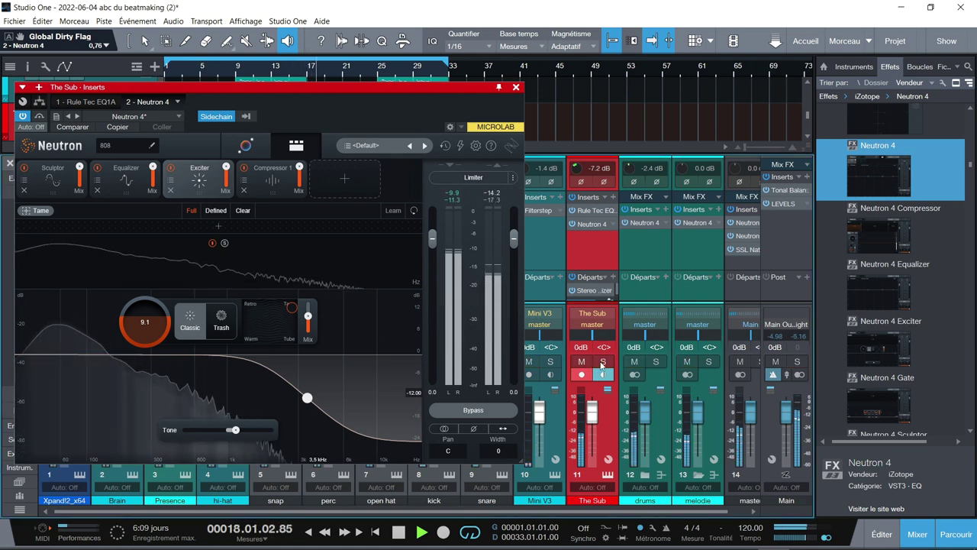
Open The Sub's Equalizer and review the plug-in's sidechain activation and the list of source channels, including the kick
{"action": "left_click", "coordinate": [104, 179]}
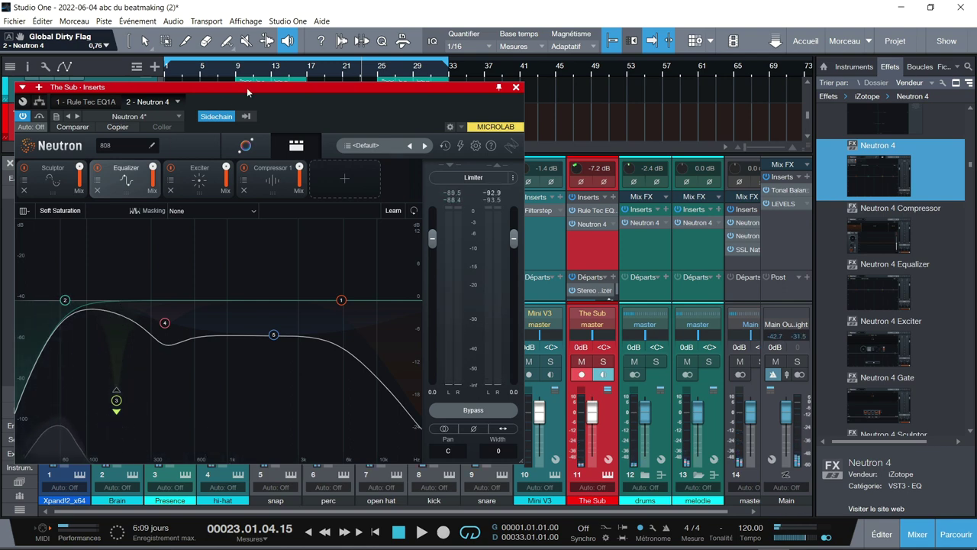
{"action": "left_click", "coordinate": [216, 116]}
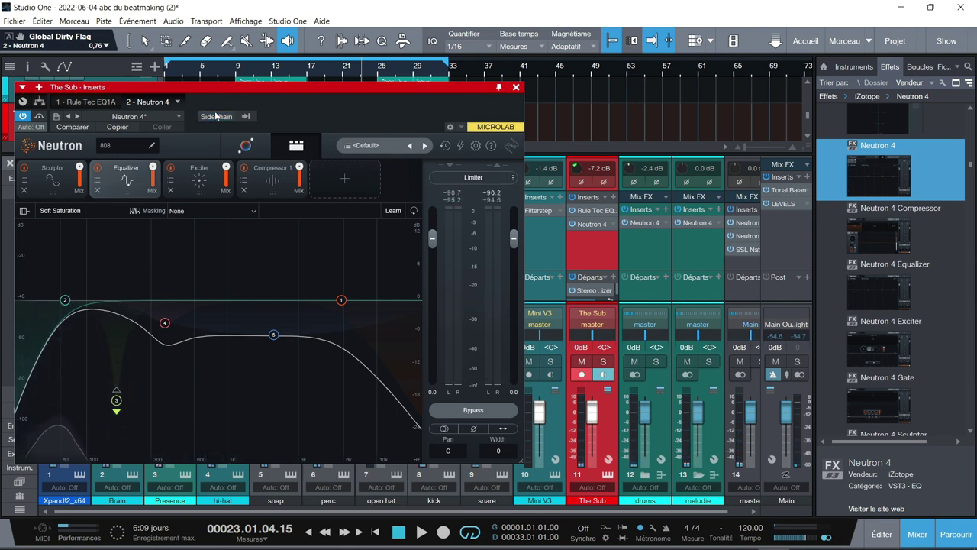
{"action": "left_click", "coordinate": [249, 116]}
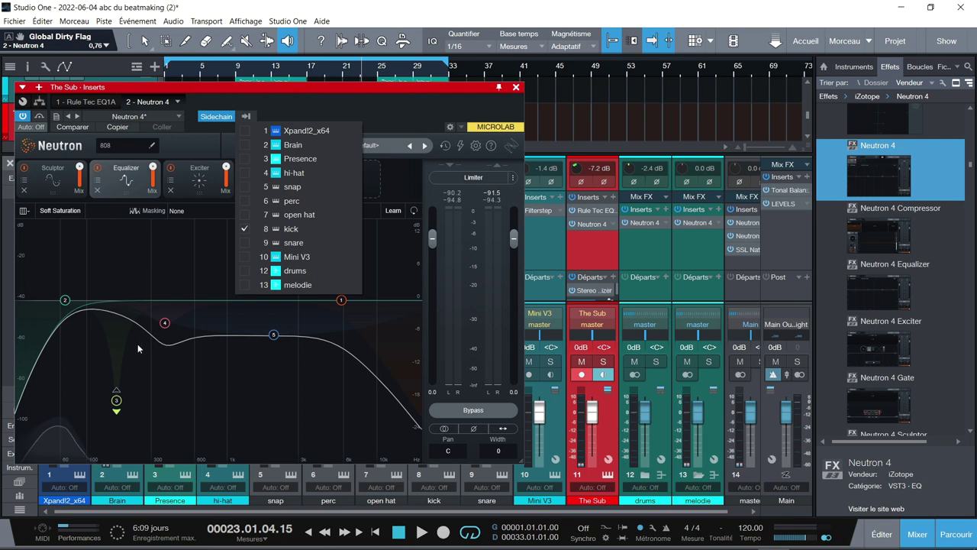
{"action": "left_click", "coordinate": [115, 312]}
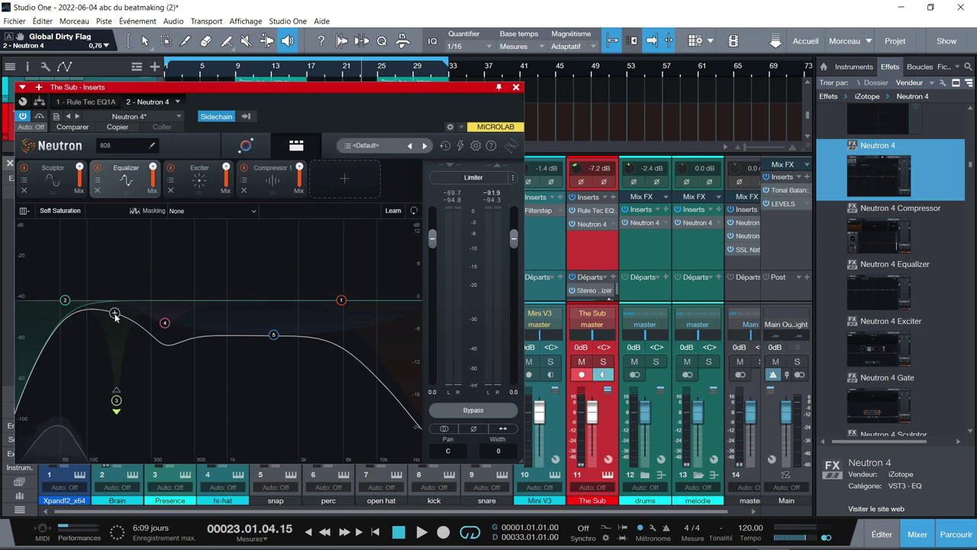
Inspect the dynamic and external sidechain settings of Equalizer band 3, and play the beat to watch the band react
{"action": "left_click", "coordinate": [117, 401]}
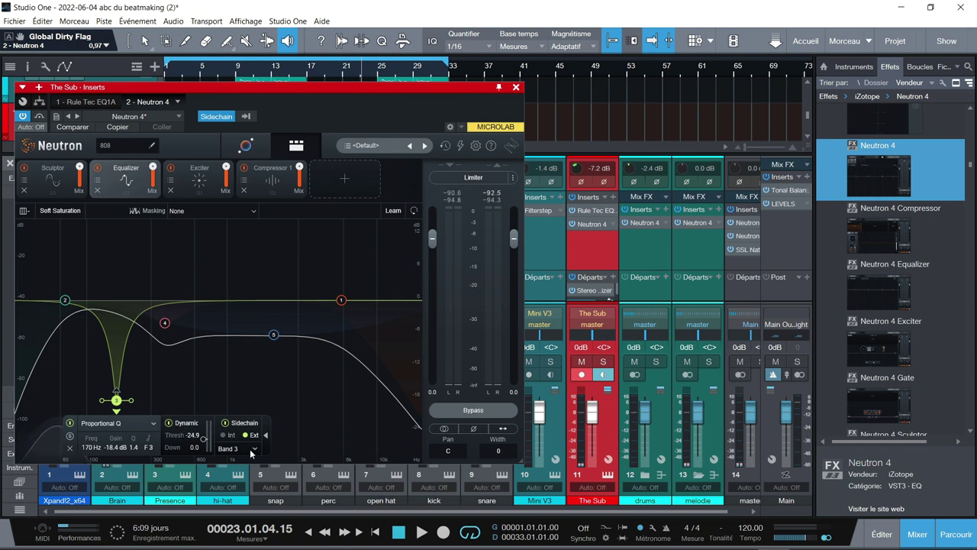
{"action": "left_click", "coordinate": [315, 283]}
{"action": "key", "text": "space"}
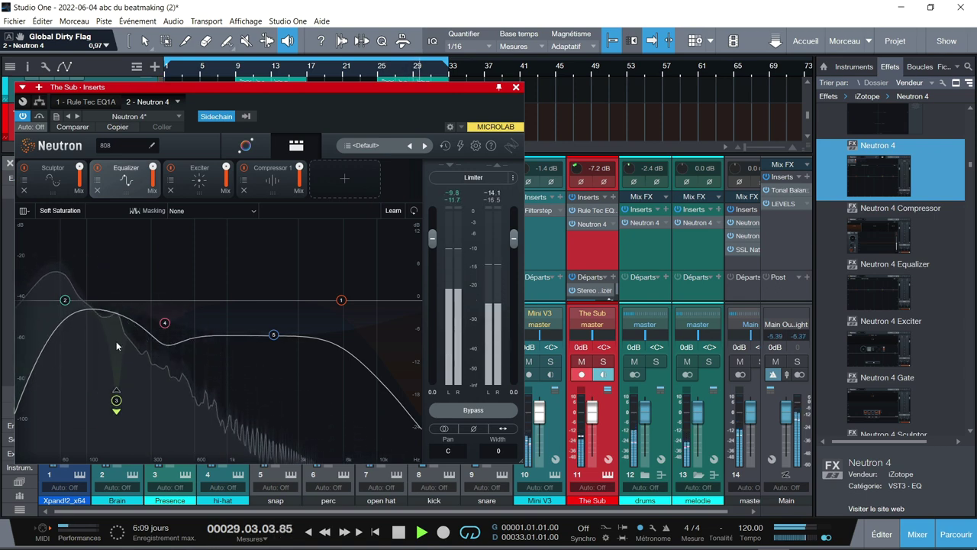
{"action": "key", "text": "space"}
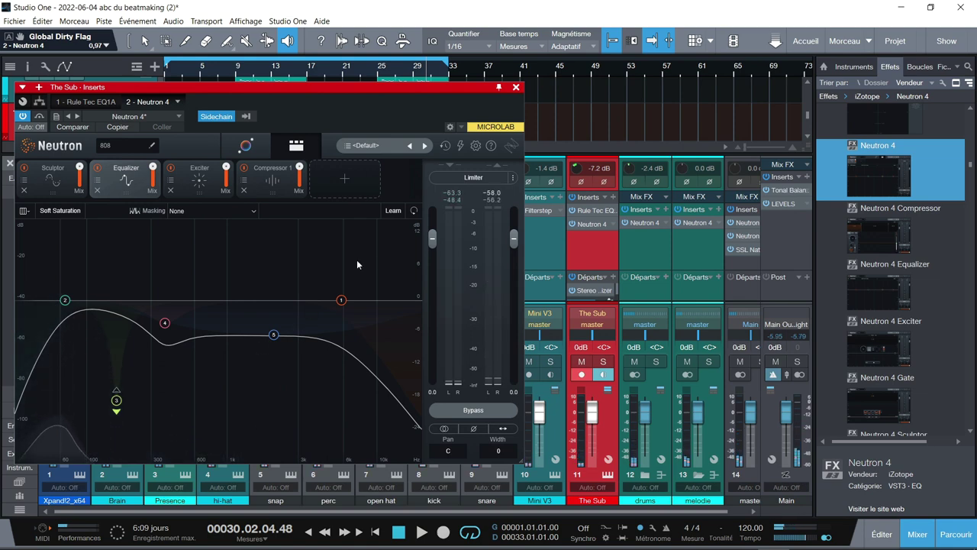
Review the sidechain band choices of Equalizer band 3, comparing the internal and external sources before returning to external
{"action": "left_click", "coordinate": [116, 400]}
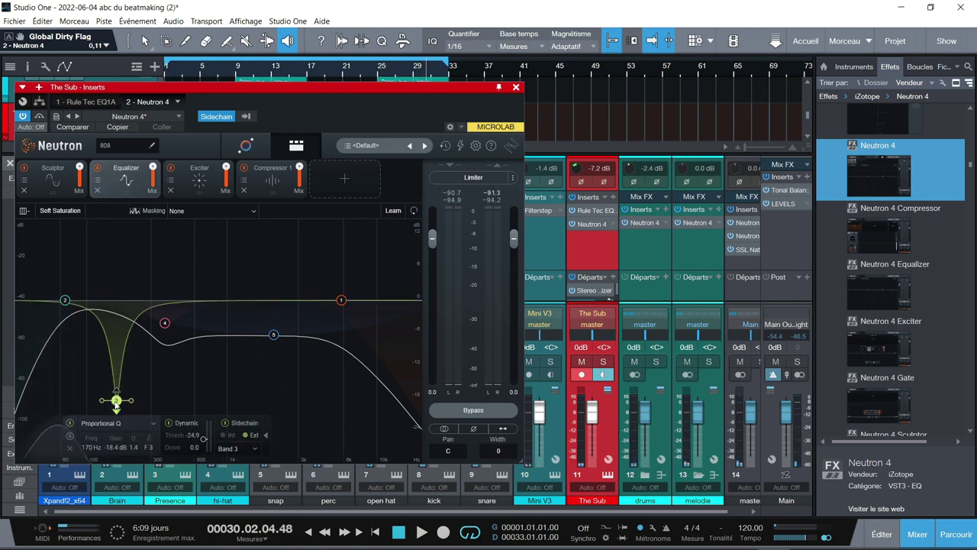
{"action": "left_click", "coordinate": [255, 449]}
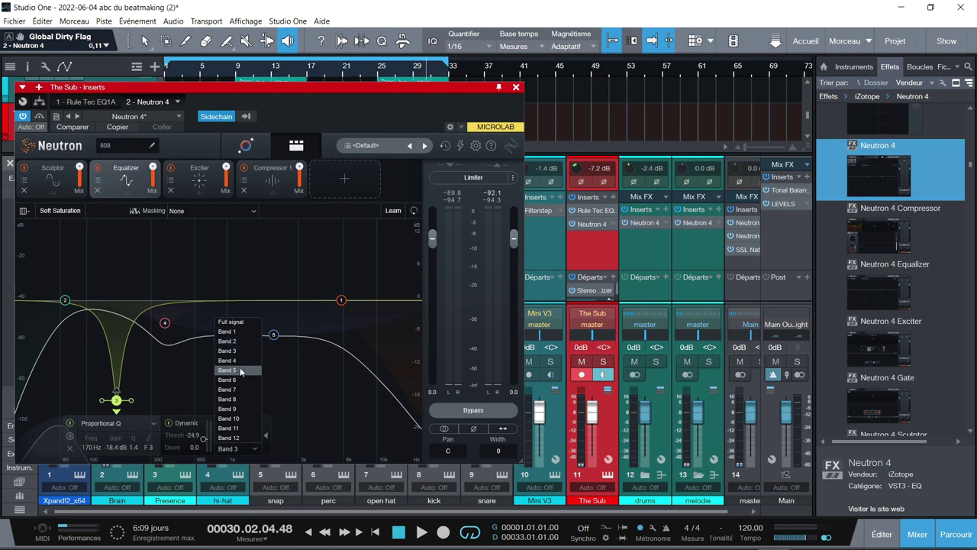
{"action": "left_click", "coordinate": [179, 450]}
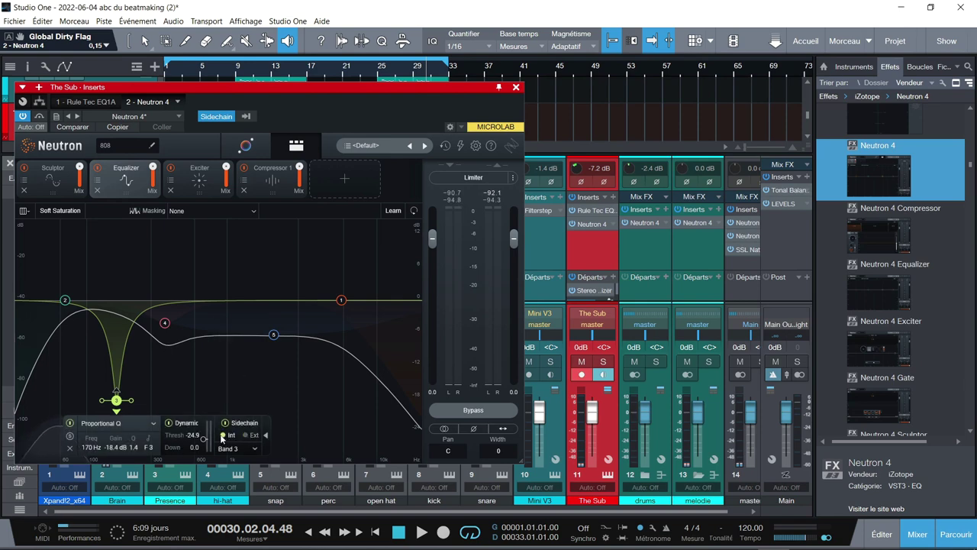
{"action": "left_click", "coordinate": [253, 450]}
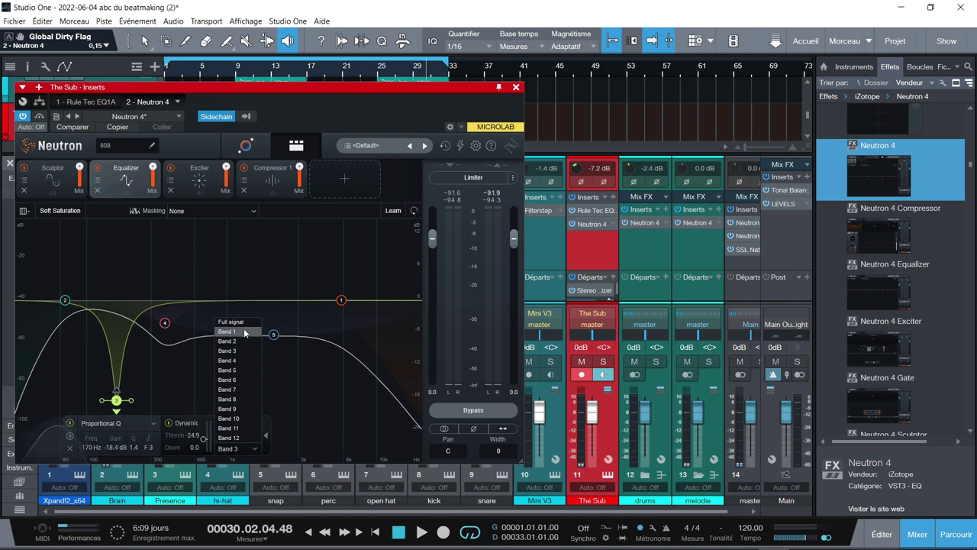
{"action": "left_click", "coordinate": [245, 453]}
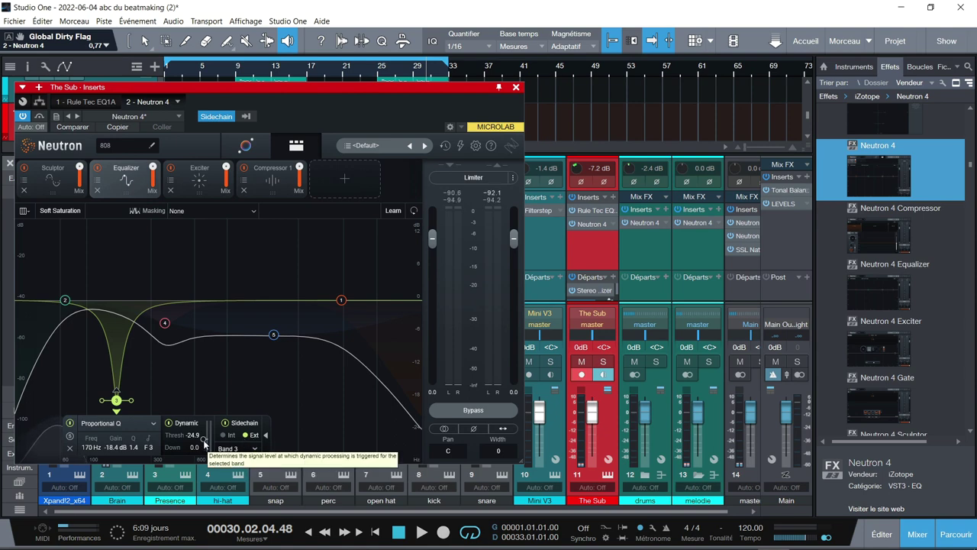
Set Equalizer band 3's dynamic threshold to -26.3 dB, and compare upward with downward dynamic mode during playback, ending on Down
{"action": "left_click_drag", "start_coordinate": [204, 442], "coordinate": [199, 438]}
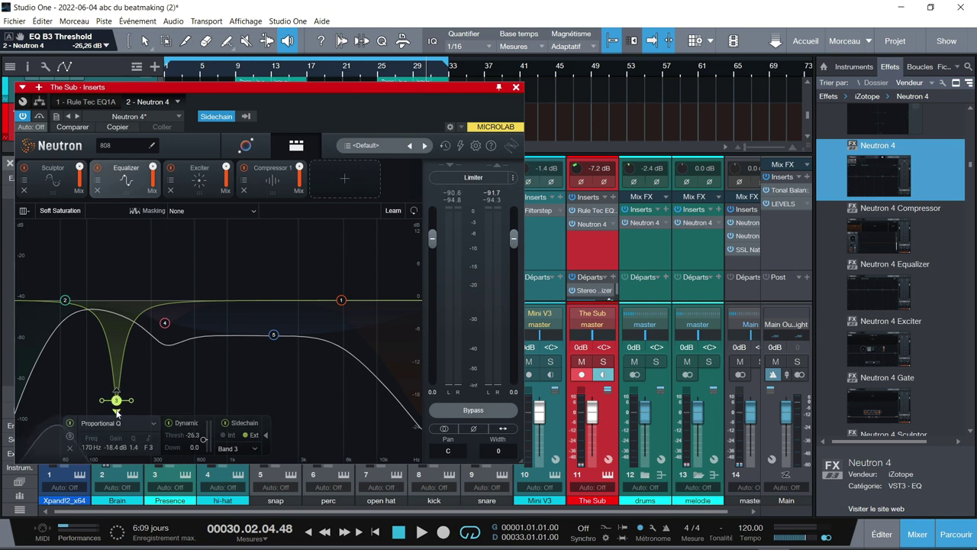
{"action": "key", "text": "space"}
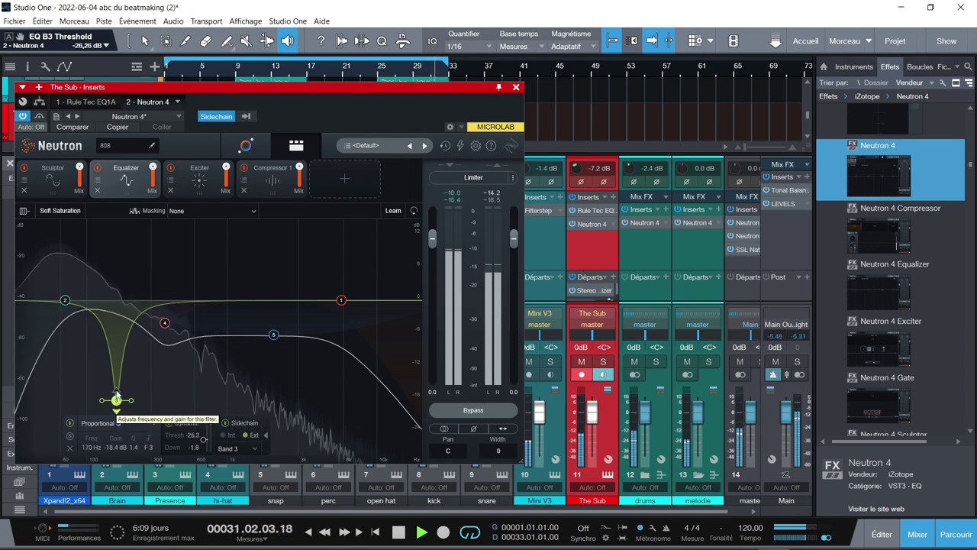
{"action": "left_click", "coordinate": [116, 389]}
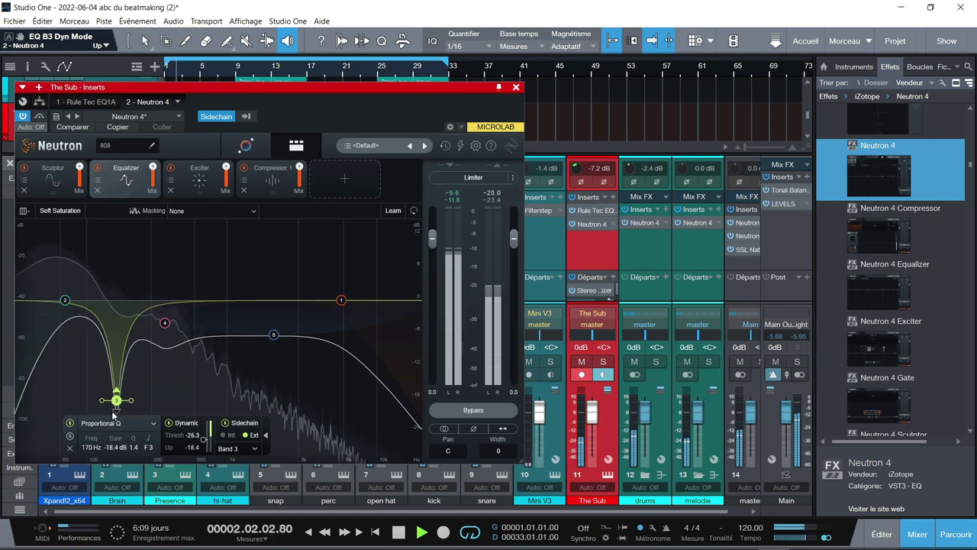
{"action": "left_click", "coordinate": [116, 410]}
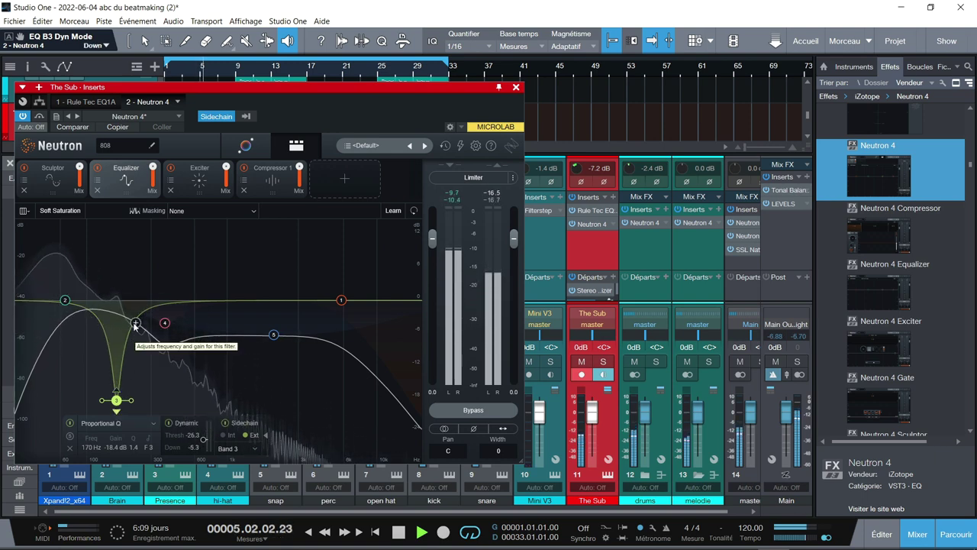
{"action": "key", "text": "space"}
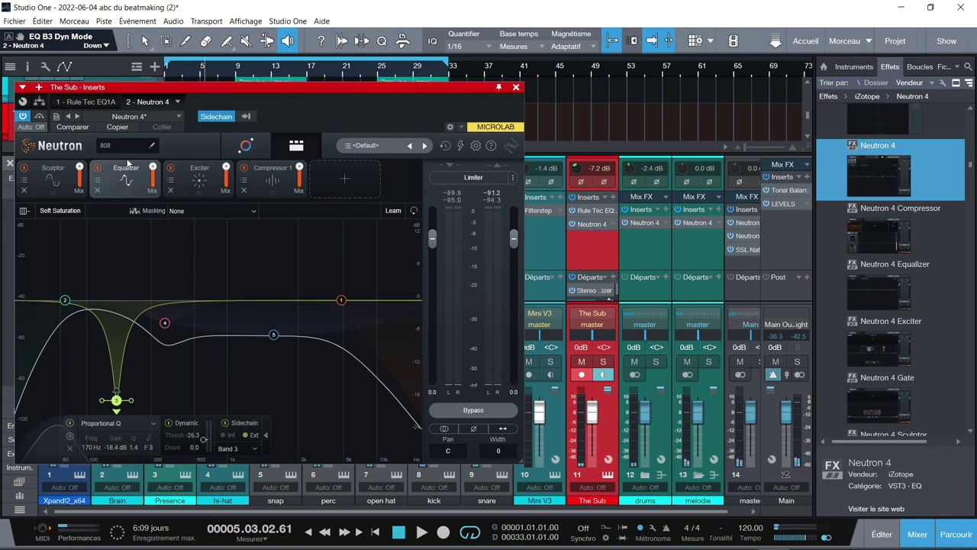
Open The Sub's Compressor 1 and play the beat to examine how the kick sidechain compresses the low band
{"action": "left_click", "coordinate": [280, 170]}
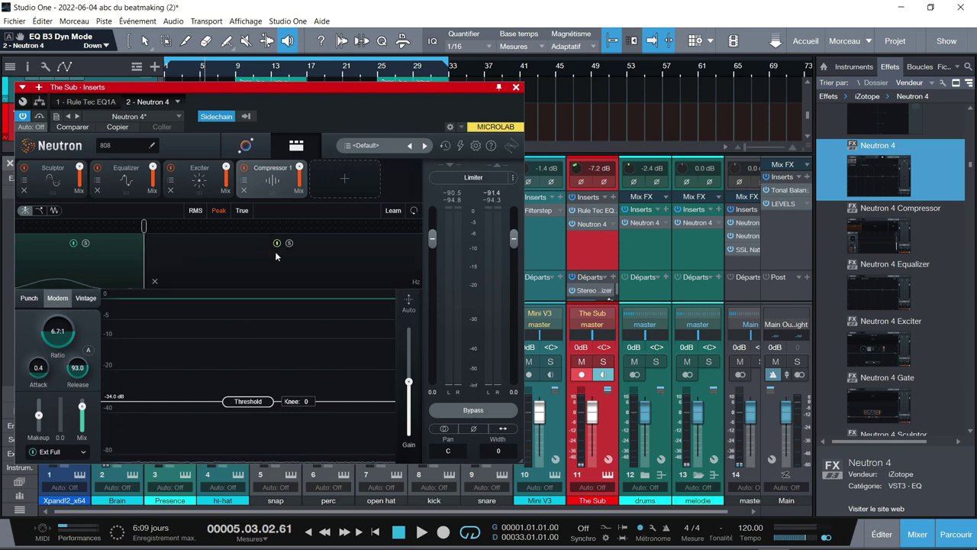
{"action": "key", "text": "space"}
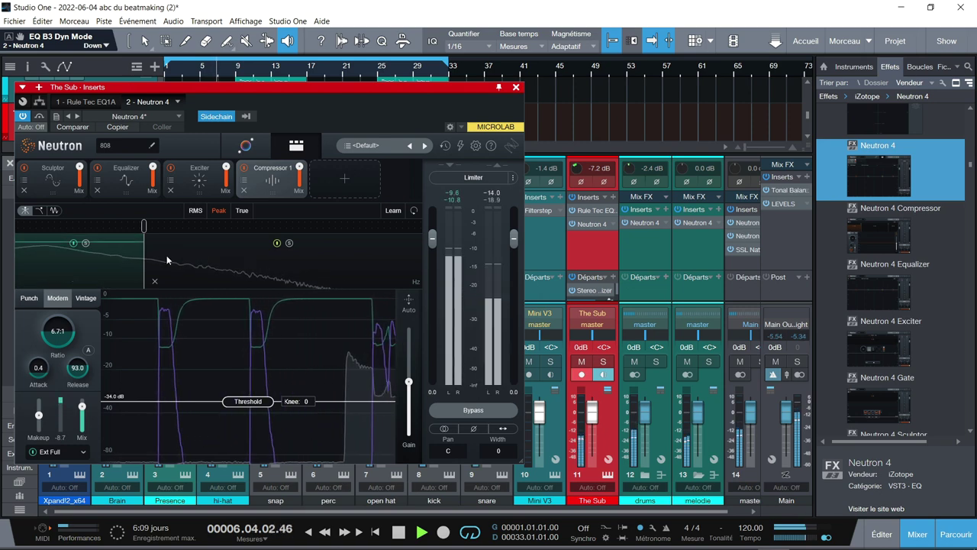
{"action": "key", "text": "space"}
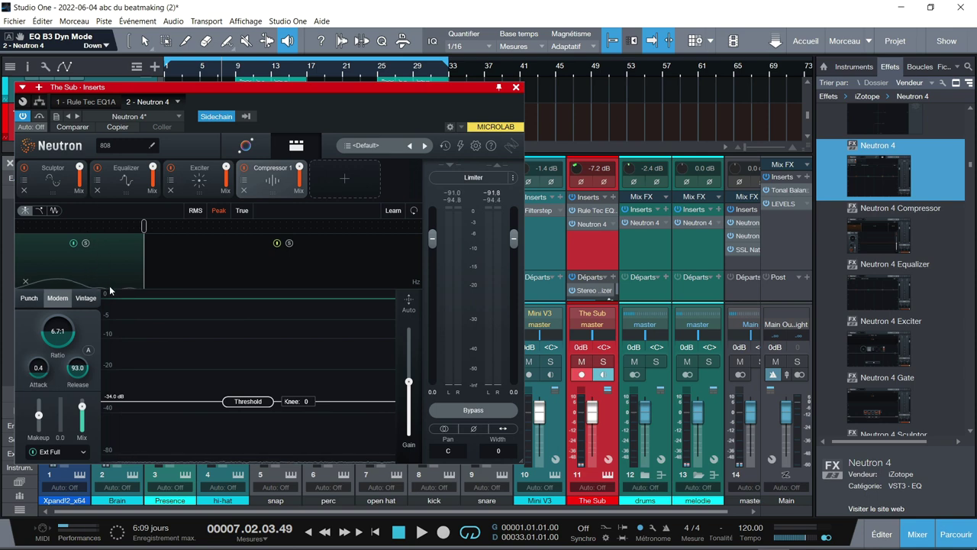
{"action": "key", "text": "space"}
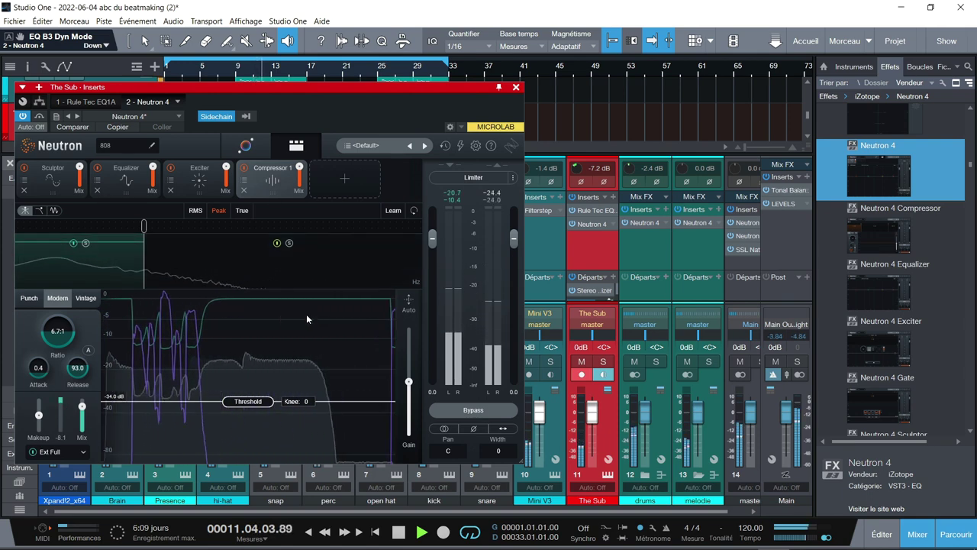
{"action": "key", "text": "space"}
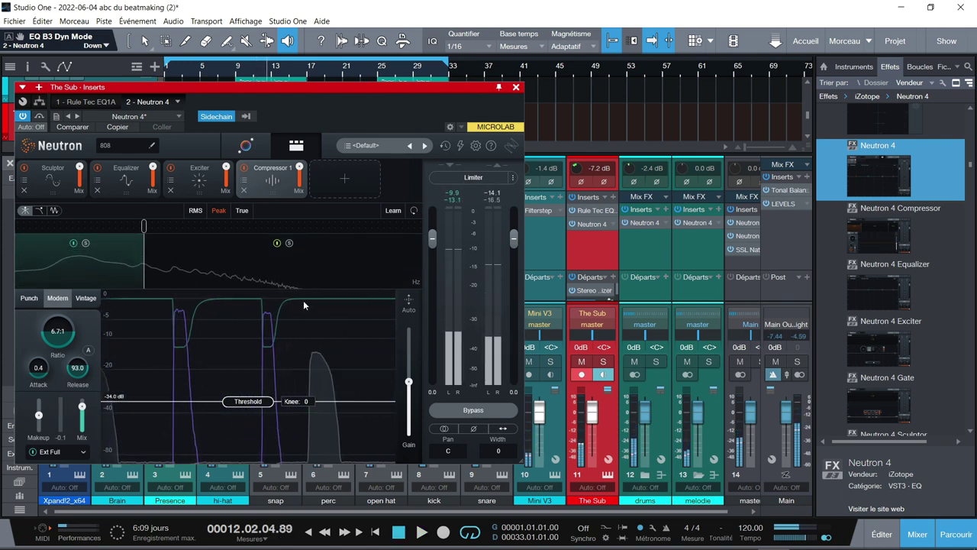
Set the Compressor's high band threshold to -37.2 dB and its attack to 0.93 ms during playback
{"action": "left_click", "coordinate": [258, 254]}
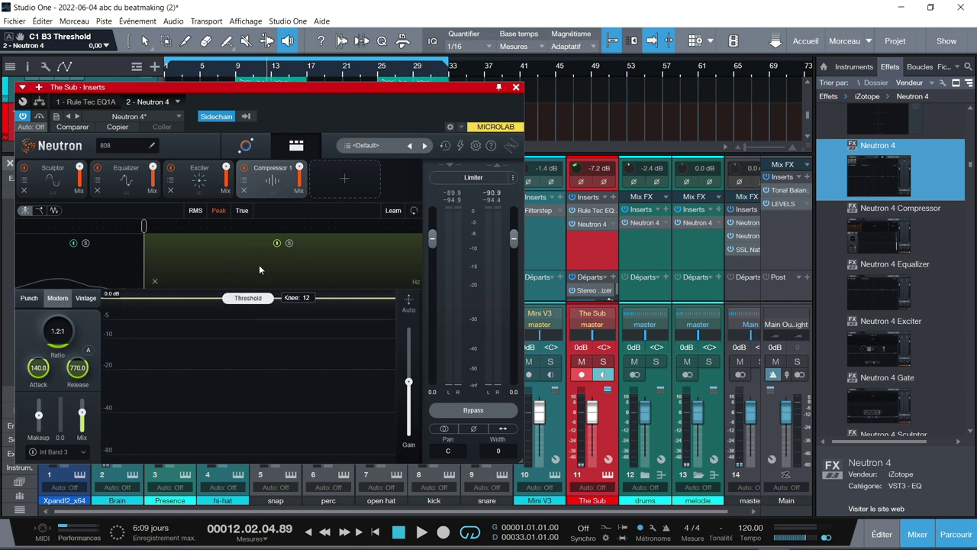
{"action": "key", "text": "space"}
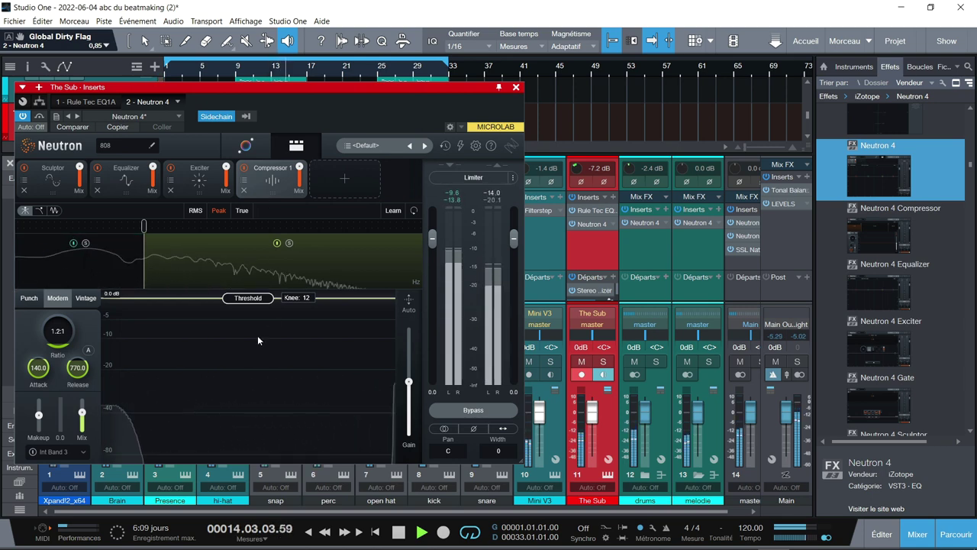
{"action": "left_click_drag", "start_coordinate": [246, 298], "coordinate": [237, 407]}
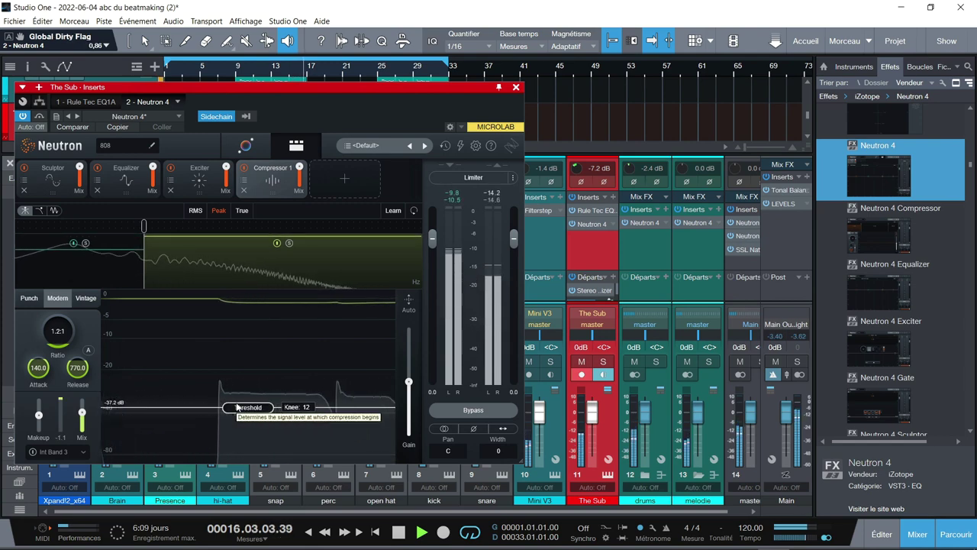
{"action": "left_click", "coordinate": [38, 368]}
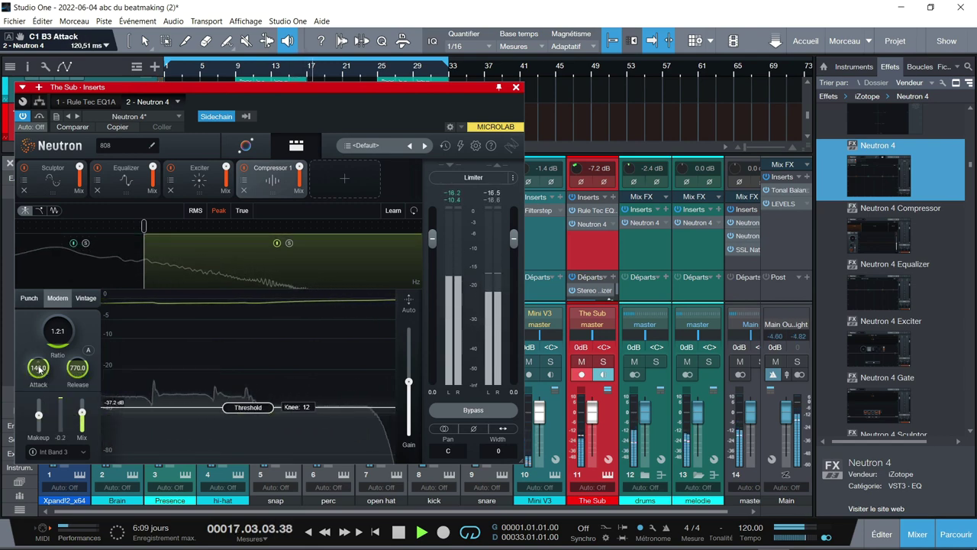
{"action": "scroll", "coordinate": [39, 368], "scroll_direction": "down", "scroll_amount": 10}
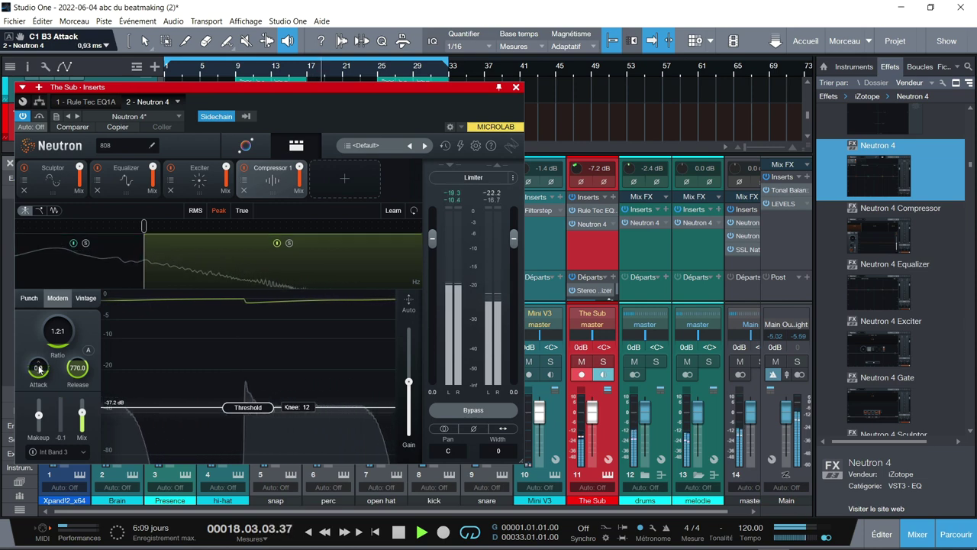
Set the Compressor's high band release to about 2.4 ms and its attack to 3.37 ms during playback
{"action": "scroll", "coordinate": [79, 368], "scroll_direction": "down", "scroll_amount": 5}
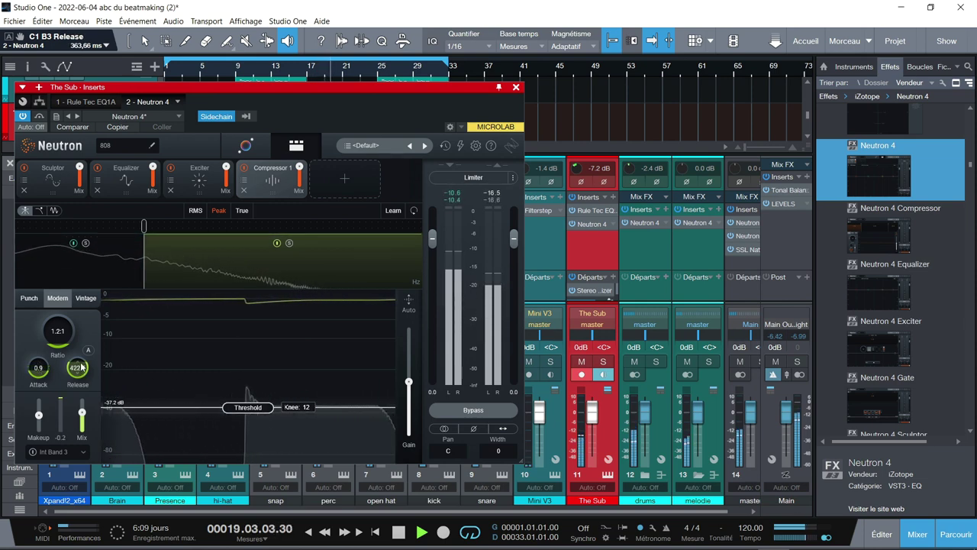
{"action": "scroll", "coordinate": [79, 367], "scroll_direction": "down", "scroll_amount": 10}
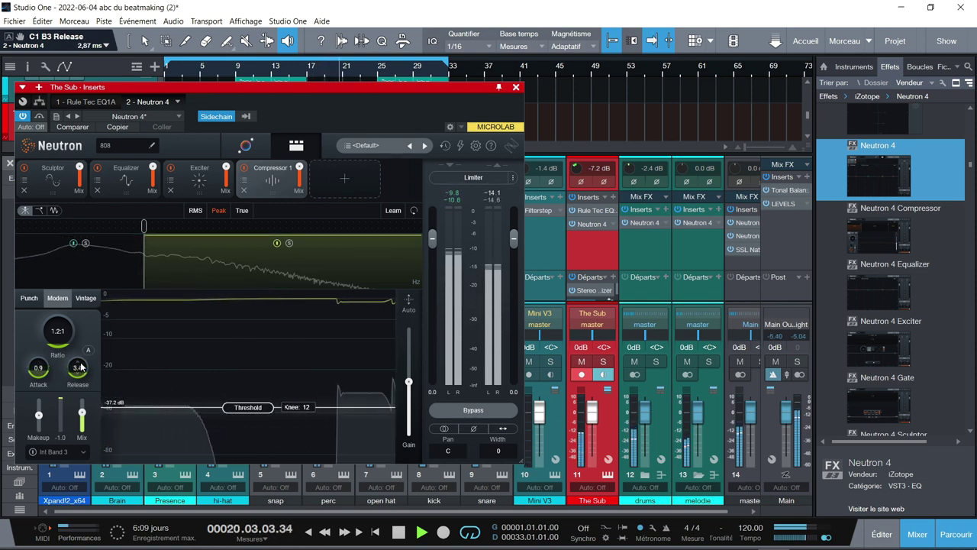
{"action": "scroll", "coordinate": [80, 367], "scroll_direction": "down", "scroll_amount": 2}
{"action": "scroll", "coordinate": [33, 374], "scroll_direction": "up", "scroll_amount": 3}
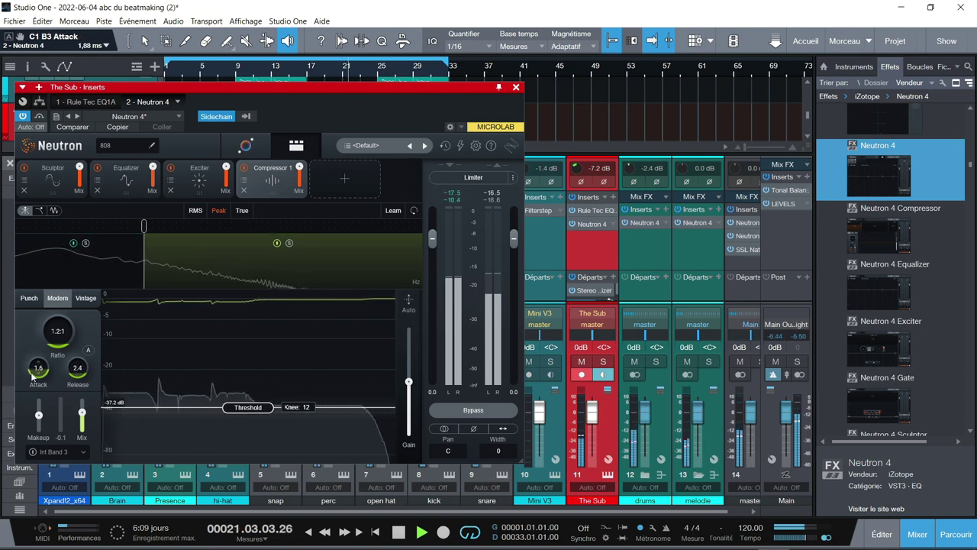
{"action": "scroll", "coordinate": [33, 374], "scroll_direction": "up", "scroll_amount": 4}
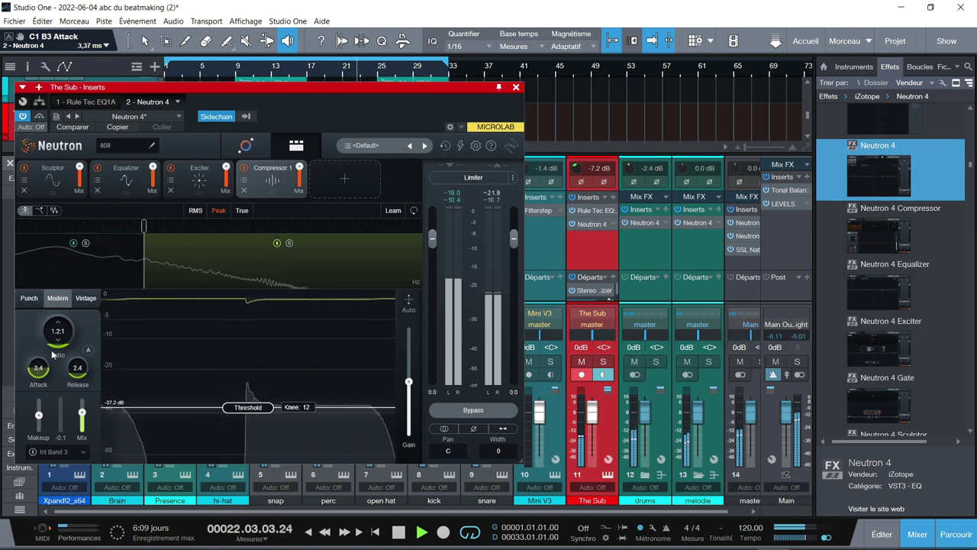
Raise the Compressor's high band ratio to 6.37:1 and shorten its release to 1.29 ms during playback
{"action": "scroll", "coordinate": [49, 347], "scroll_direction": "up", "scroll_amount": 2}
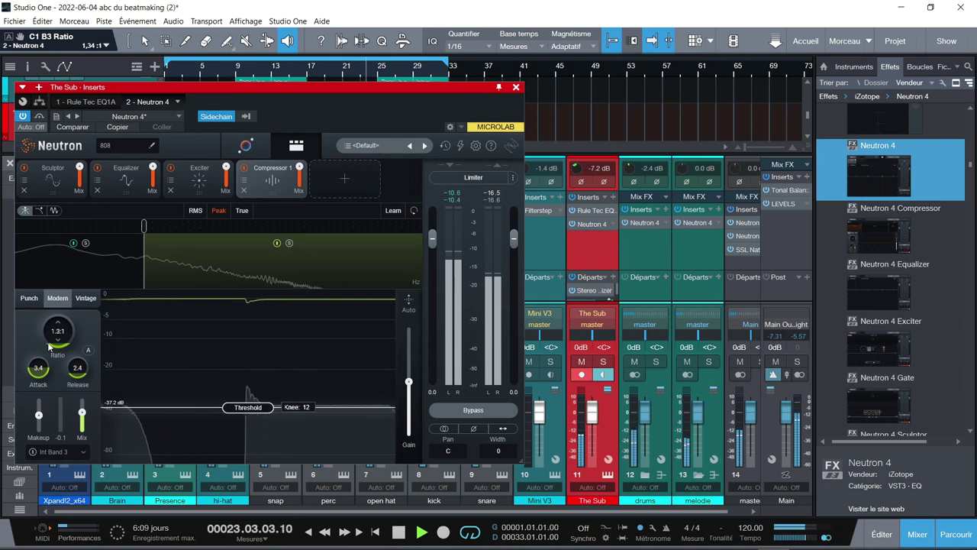
{"action": "scroll", "coordinate": [50, 344], "scroll_direction": "up", "scroll_amount": 6}
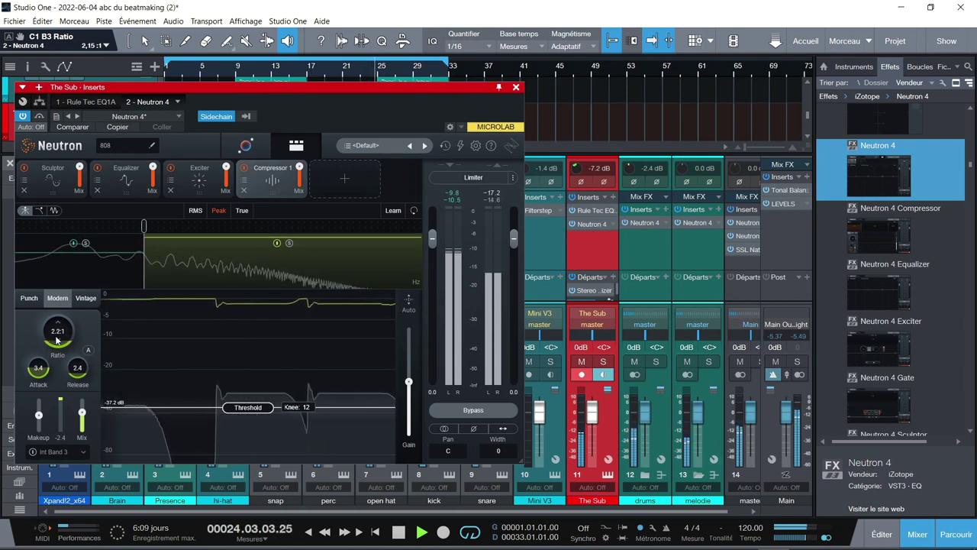
{"action": "scroll", "coordinate": [56, 341], "scroll_direction": "up", "scroll_amount": 6}
{"action": "scroll", "coordinate": [56, 342], "scroll_direction": "up", "scroll_amount": 2}
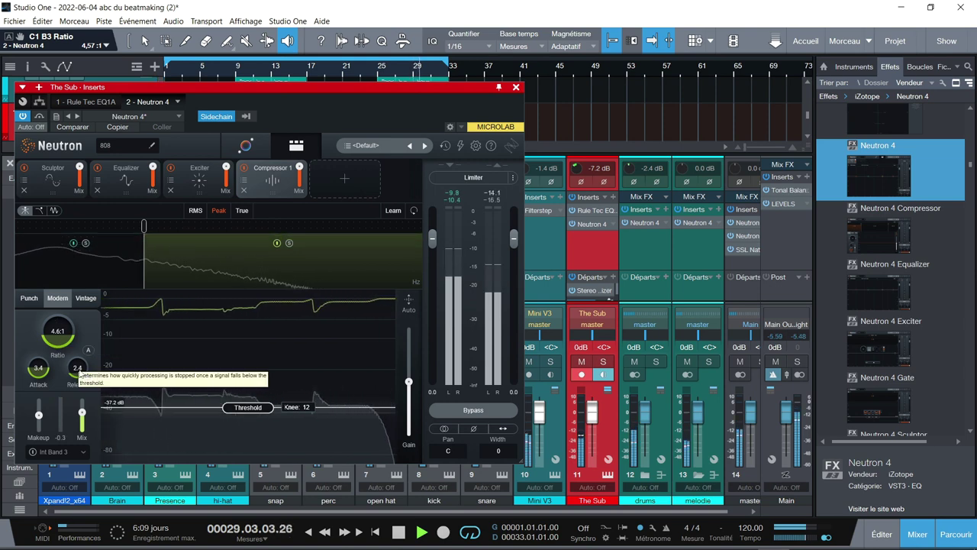
{"action": "scroll", "coordinate": [81, 373], "scroll_direction": "down", "scroll_amount": 5}
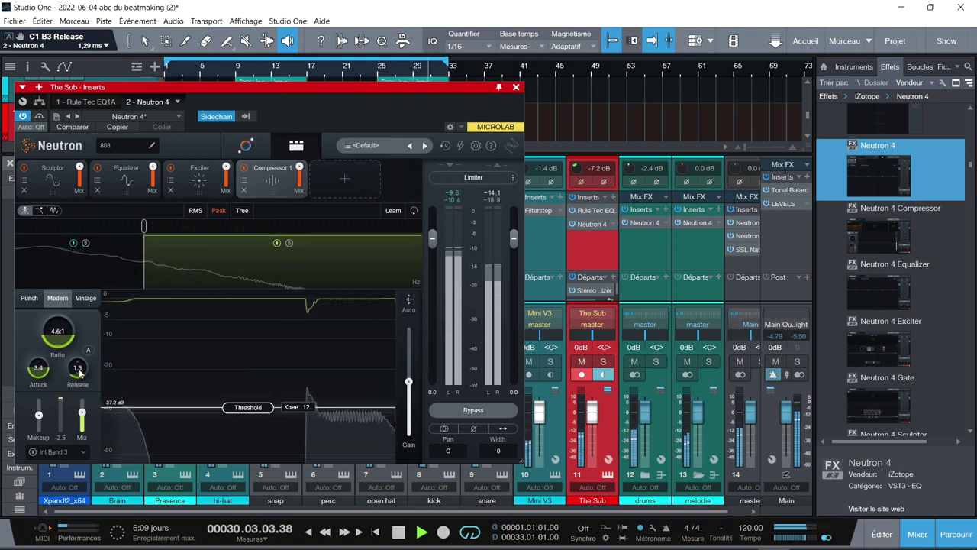
{"action": "scroll", "coordinate": [62, 341], "scroll_direction": "up", "scroll_amount": 2}
{"action": "scroll", "coordinate": [63, 341], "scroll_direction": "up", "scroll_amount": 5}
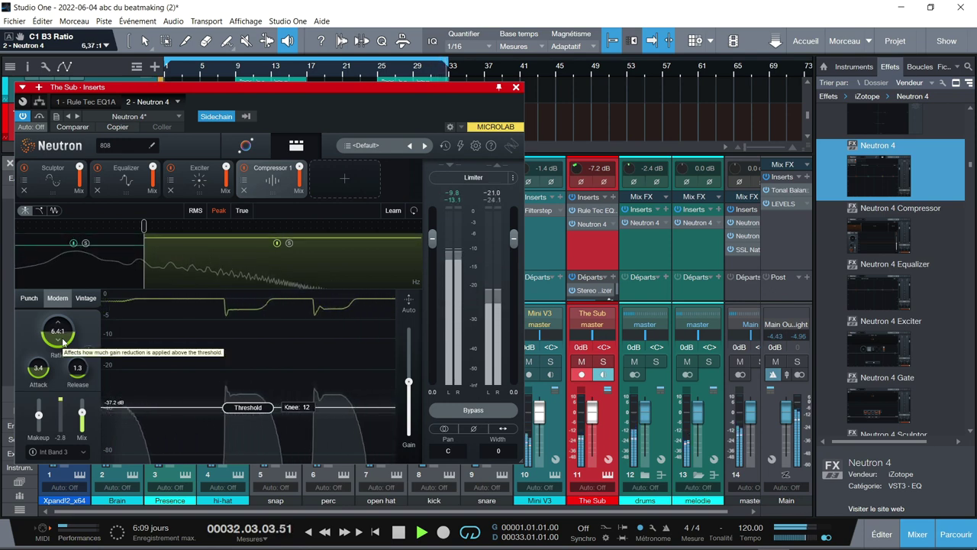
Stop playback, switch the Compressor to Vintage mode, and close The Sub's inserts window
{"action": "key", "text": "space"}
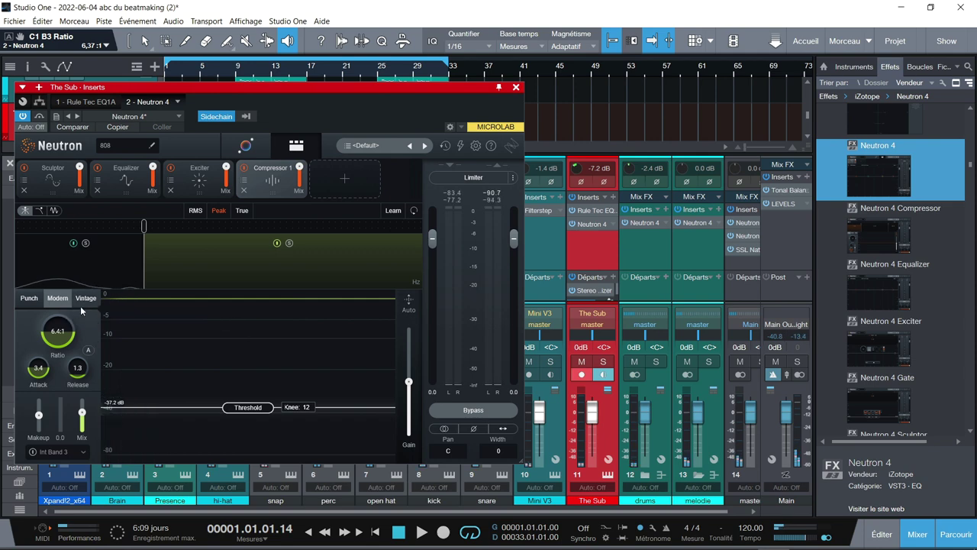
{"action": "left_click", "coordinate": [84, 299]}
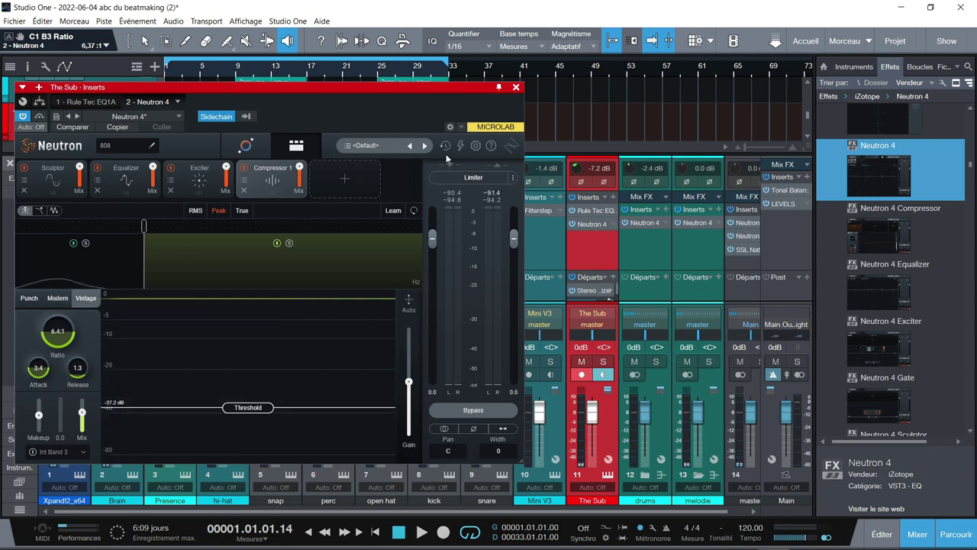
{"action": "left_click", "coordinate": [516, 88]}
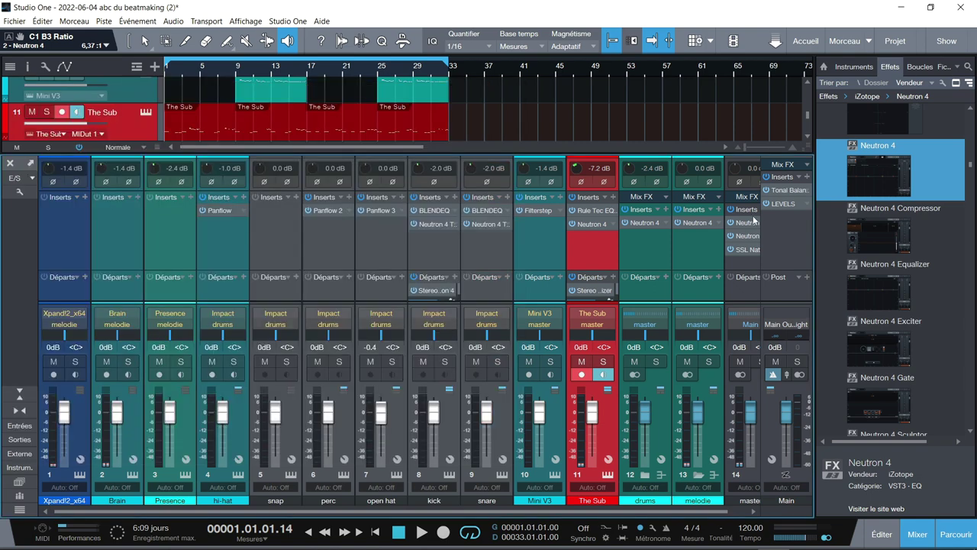
Open the master's Visual Mixer and rebalance the snare, melodie bus and EQ 2 nodes, lowering EQ 2 to -11.45 dB
{"action": "left_click", "coordinate": [752, 223]}
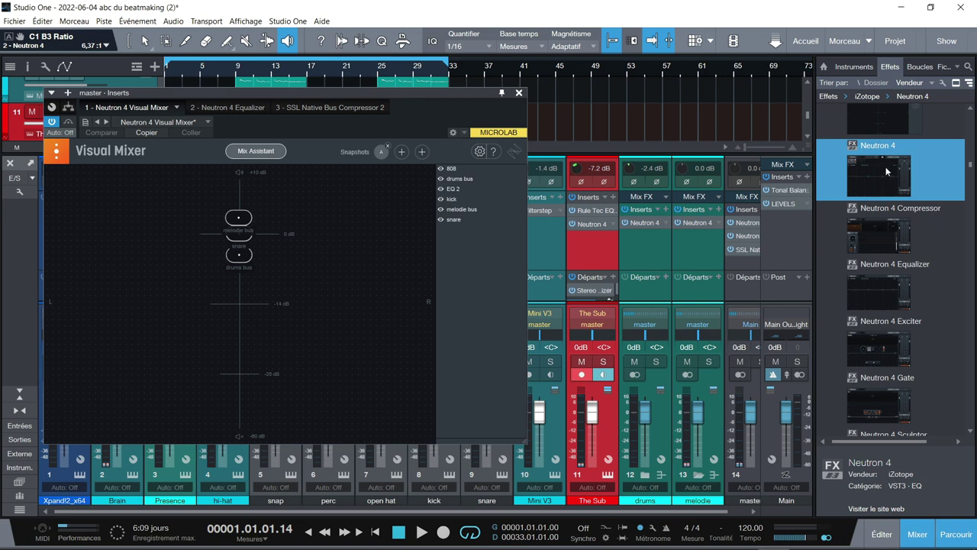
{"action": "left_click_drag", "start_coordinate": [443, 90], "coordinate": [692, 96]}
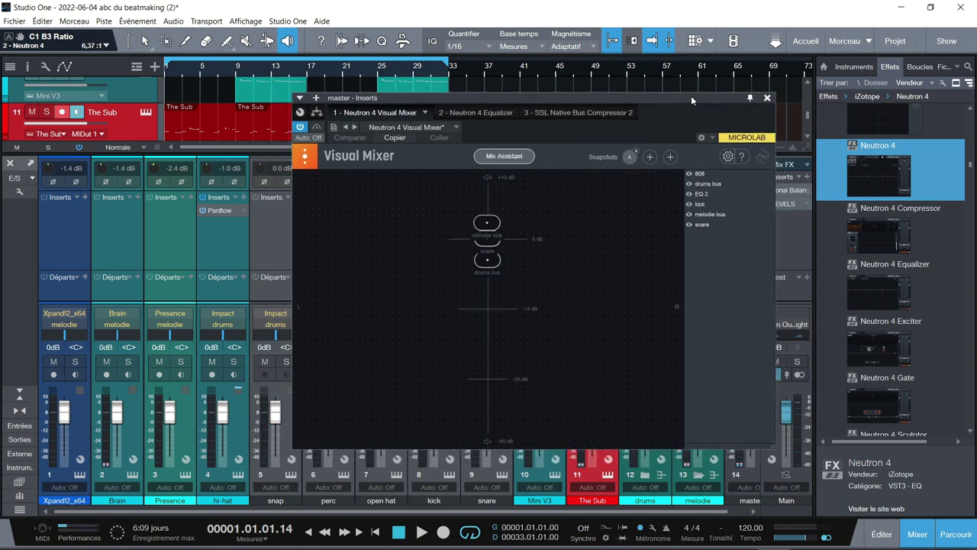
{"action": "mouse_move", "coordinate": [490, 224]}
{"action": "left_mouse_down"}
{"action": "mouse_move", "coordinate": [467, 232]}
{"action": "mouse_move", "coordinate": [426, 216]}
{"action": "mouse_move", "coordinate": [321, 236]}
{"action": "mouse_move", "coordinate": [372, 225]}
{"action": "mouse_move", "coordinate": [353, 222]}
{"action": "mouse_move", "coordinate": [575, 200]}
{"action": "mouse_move", "coordinate": [624, 211]}
{"action": "mouse_move", "coordinate": [489, 223]}
{"action": "mouse_move", "coordinate": [463, 214]}
{"action": "mouse_move", "coordinate": [494, 233]}
{"action": "mouse_move", "coordinate": [493, 343]}
{"action": "mouse_move", "coordinate": [488, 206]}
{"action": "left_mouse_up"}
{"action": "key", "text": "space"}
{"action": "left_click_drag", "start_coordinate": [490, 239], "coordinate": [492, 296]}
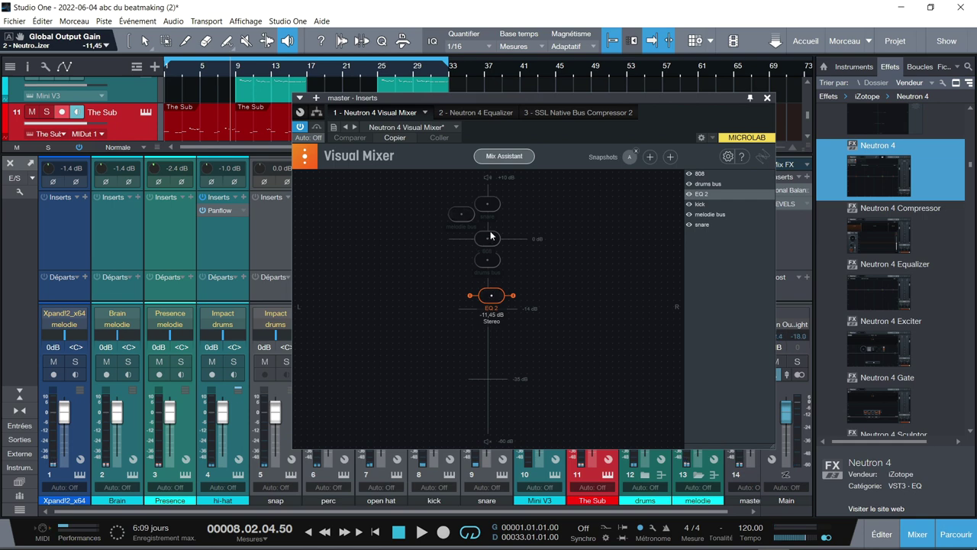
Pan the 808 slightly to the right and raise EQ 2 and the kick, with the kick at 1.18 dB, during playback
{"action": "left_click_drag", "start_coordinate": [490, 243], "coordinate": [527, 224]}
{"action": "key", "text": "space"}
{"action": "left_click_drag", "start_coordinate": [492, 296], "coordinate": [487, 229]}
{"action": "key", "text": "space"}
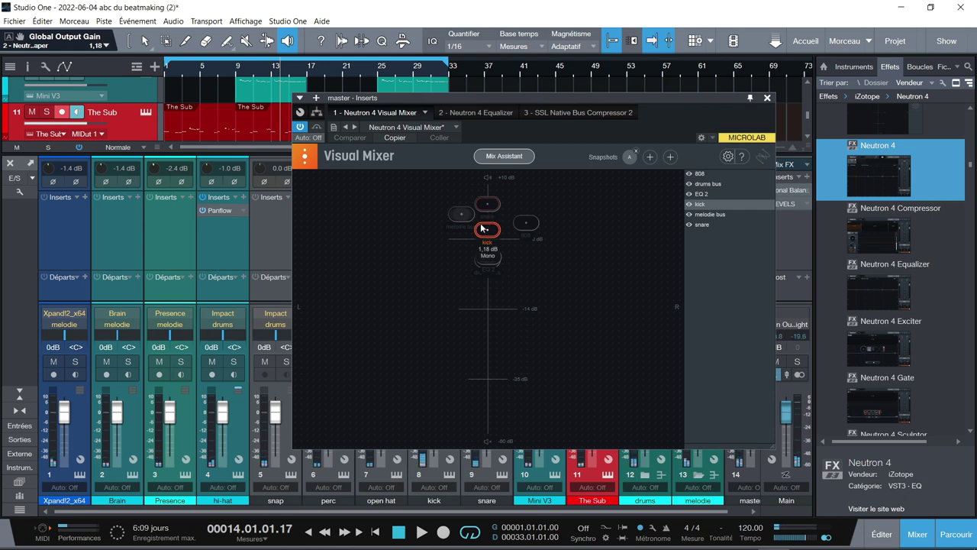
Centre the melodie bus at 0.66 dB and compare its stereo width at 100 and -100 during playback
{"action": "mouse_move", "coordinate": [466, 217]}
{"action": "left_mouse_down"}
{"action": "mouse_move", "coordinate": [458, 218]}
{"action": "mouse_move", "coordinate": [521, 217]}
{"action": "mouse_move", "coordinate": [451, 215]}
{"action": "left_mouse_up"}
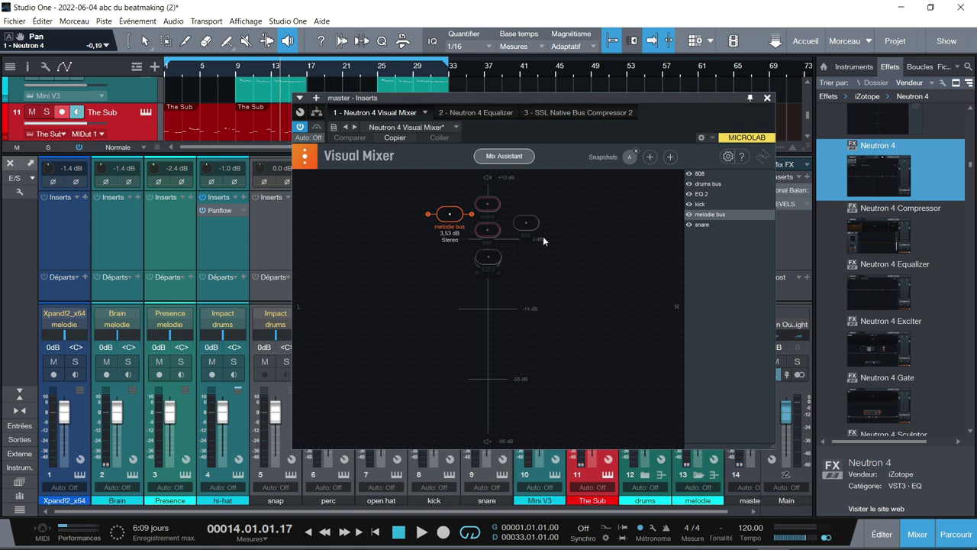
{"action": "left_click_drag", "start_coordinate": [451, 219], "coordinate": [526, 231]}
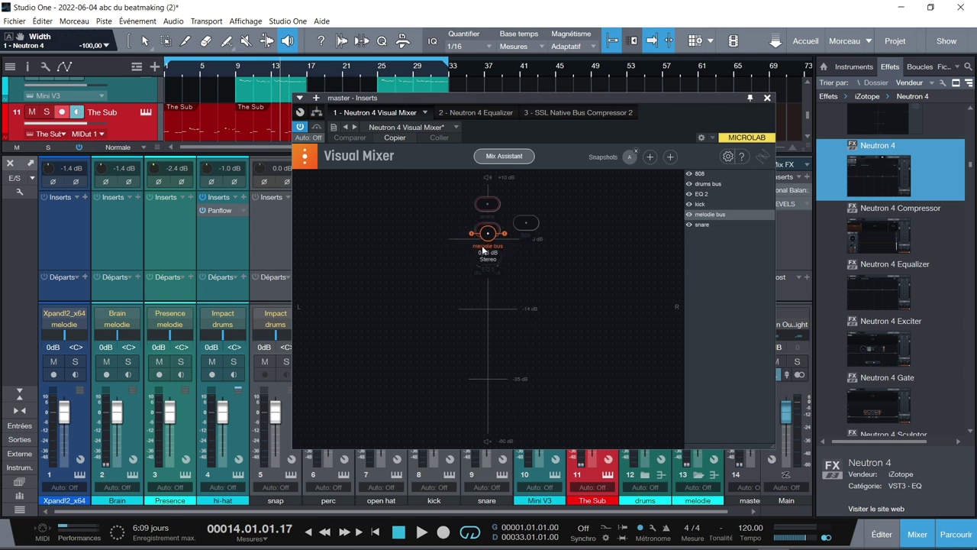
{"action": "left_click_drag", "start_coordinate": [504, 233], "coordinate": [536, 249]}
{"action": "key", "text": "space"}
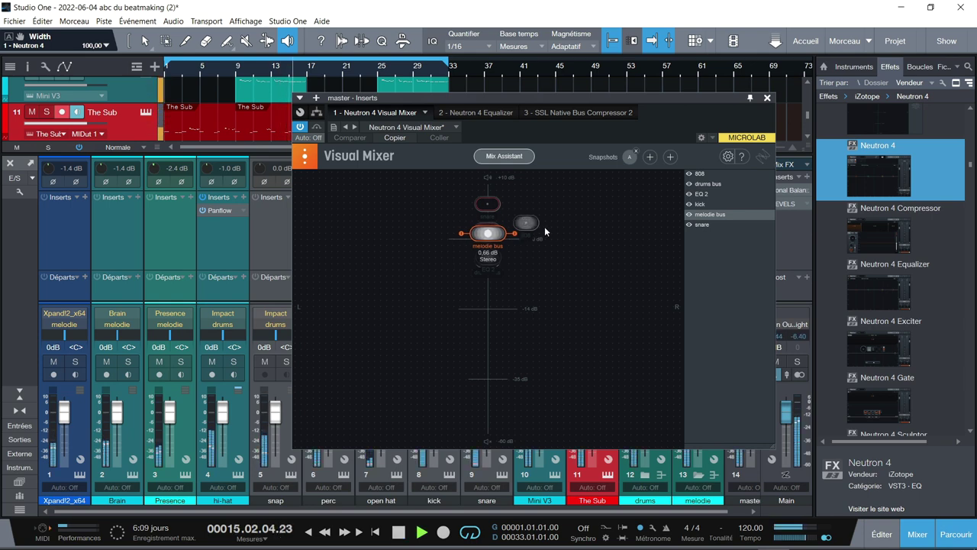
{"action": "left_click_drag", "start_coordinate": [544, 229], "coordinate": [477, 260]}
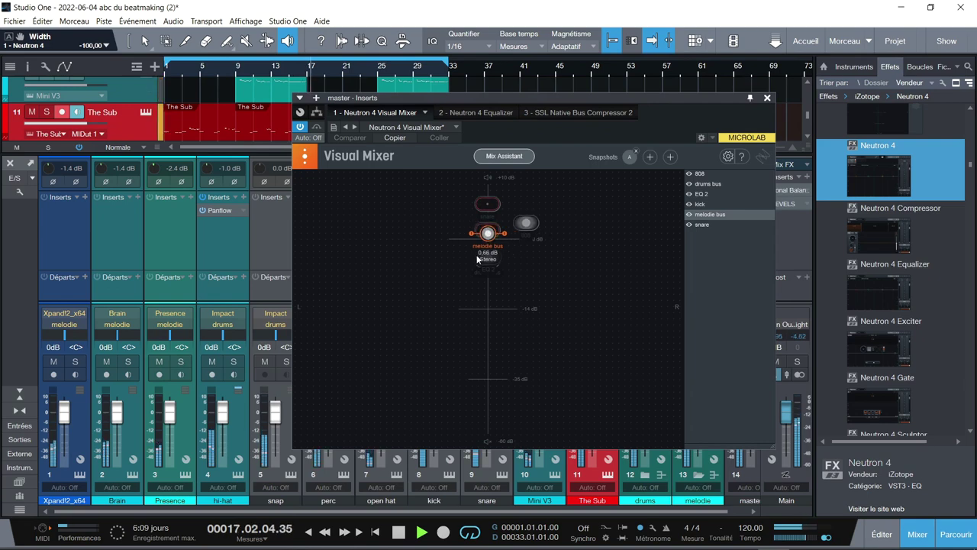
Centre the 808 at -1.94 dB and EQ 2 at -1.74 dB with width -100, and select snapshot A
{"action": "mouse_move", "coordinate": [477, 255]}
{"action": "left_mouse_down"}
{"action": "mouse_move", "coordinate": [533, 237]}
{"action": "mouse_move", "coordinate": [488, 242]}
{"action": "mouse_move", "coordinate": [486, 252]}
{"action": "mouse_move", "coordinate": [539, 243]}
{"action": "mouse_move", "coordinate": [467, 262]}
{"action": "left_mouse_up"}
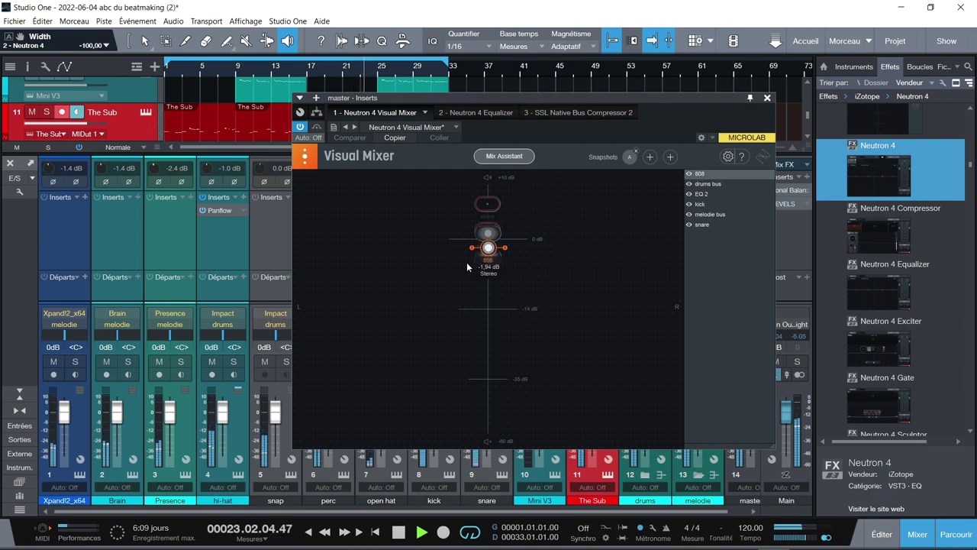
{"action": "left_click_drag", "start_coordinate": [497, 239], "coordinate": [494, 263]}
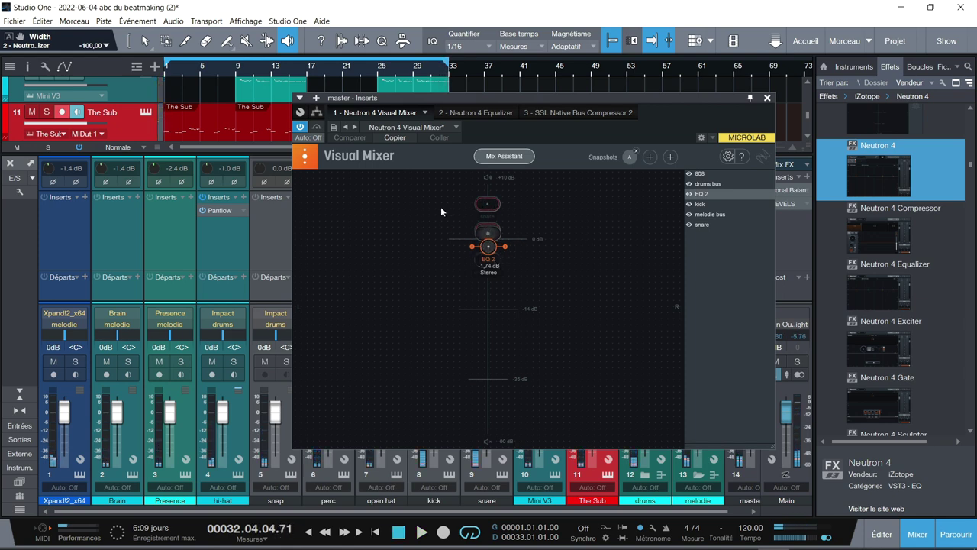
{"action": "left_click", "coordinate": [627, 158]}
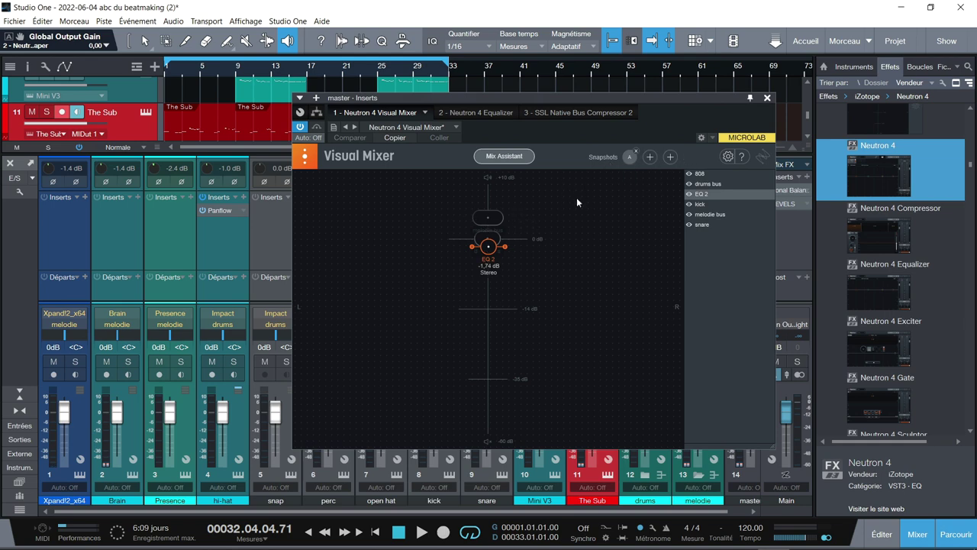
Open the Mix Assistant, include every track with the 808 as focus, and leave the setup without starting to listen
{"action": "left_click", "coordinate": [504, 157]}
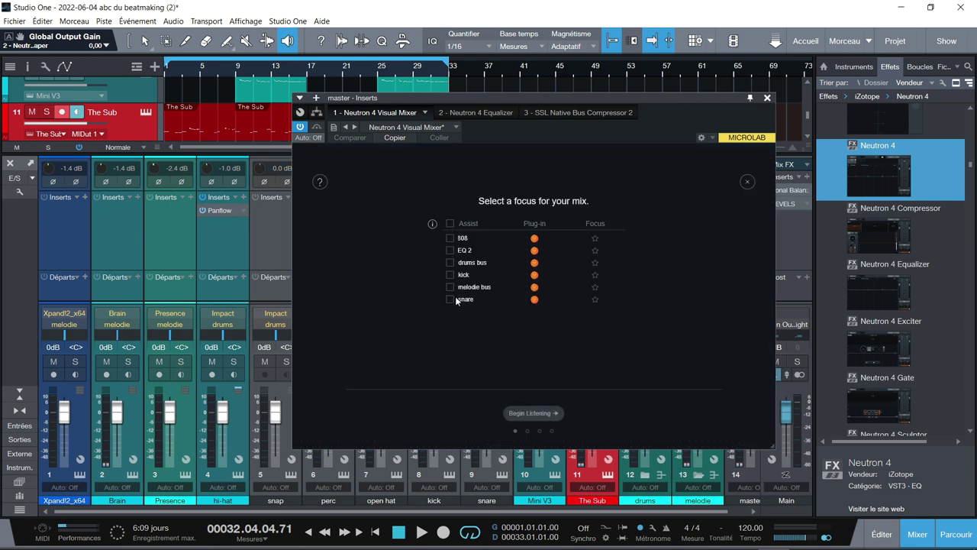
{"action": "left_click", "coordinate": [450, 222]}
{"action": "left_click", "coordinate": [595, 239]}
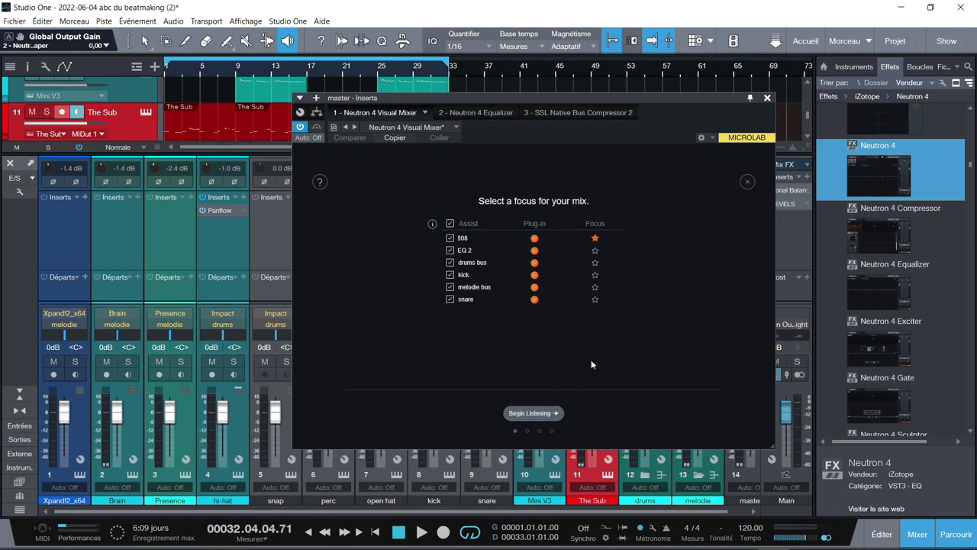
{"action": "left_click", "coordinate": [745, 183]}
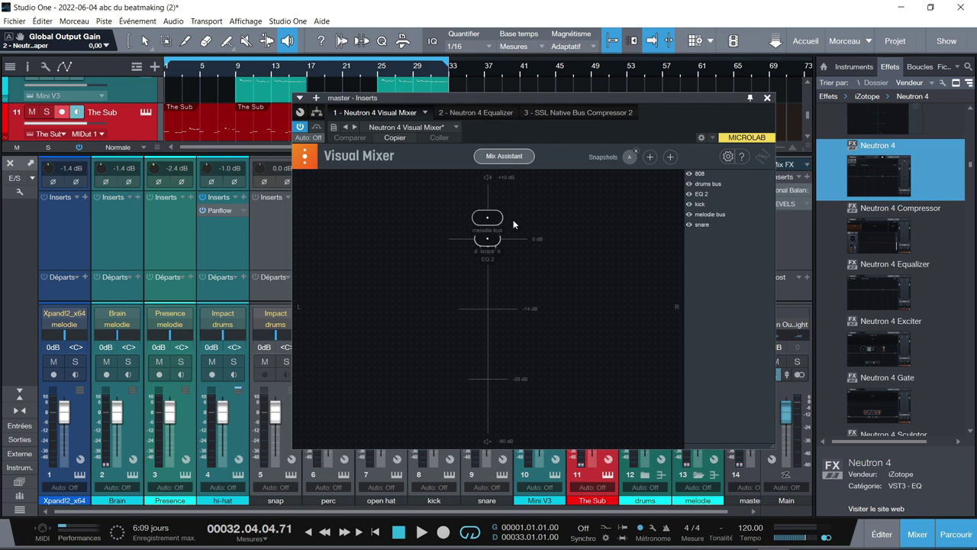
Close the Visual Mixer and review the snare's Transient Shaper and The Sub's Neutron 4, closing each again
{"action": "left_click", "coordinate": [766, 98]}
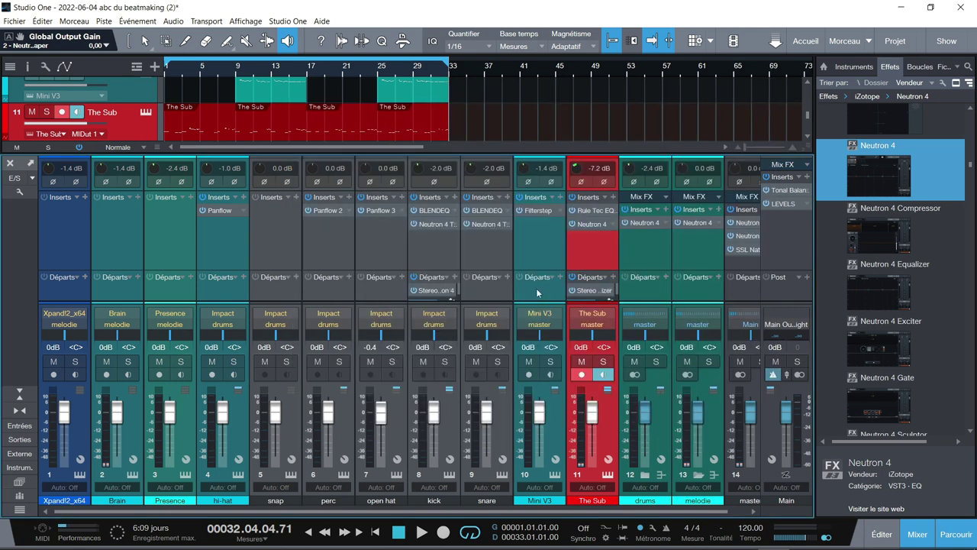
{"action": "left_click", "coordinate": [478, 228]}
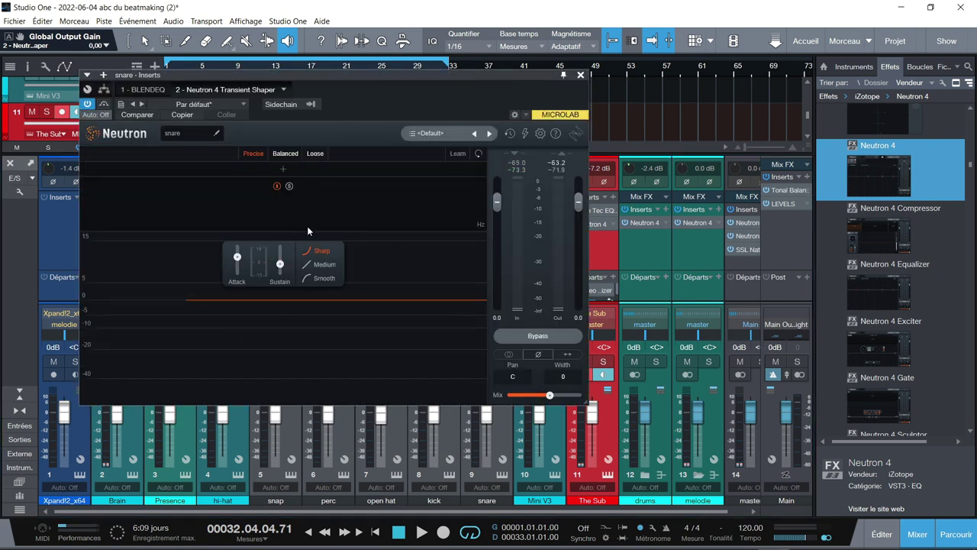
{"action": "left_click", "coordinate": [580, 75]}
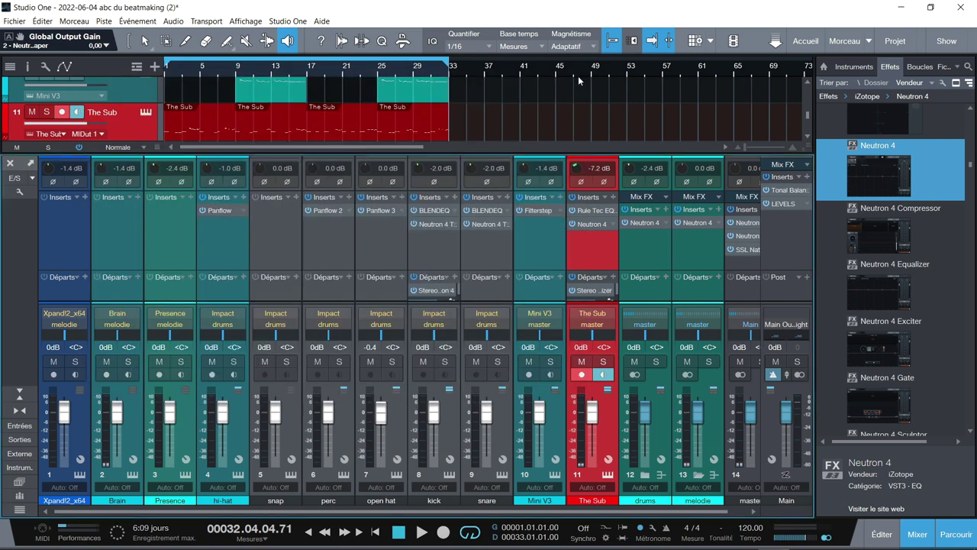
{"action": "left_click", "coordinate": [597, 224]}
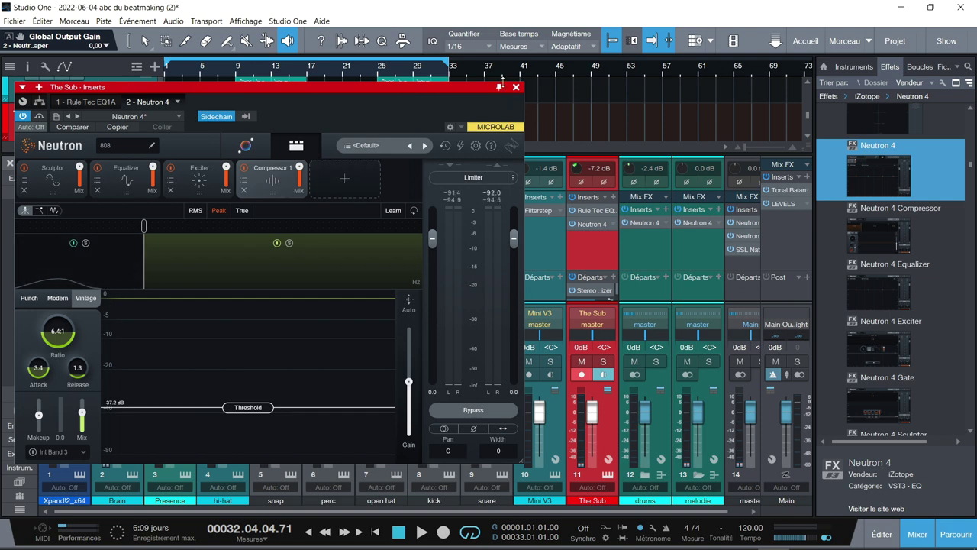
{"action": "left_click", "coordinate": [517, 88]}
Open the Main channel's Tonal Balance Control during brief playback and view the linked EQ curves of the 808, drums bus and kick
{"action": "left_click", "coordinate": [790, 191]}
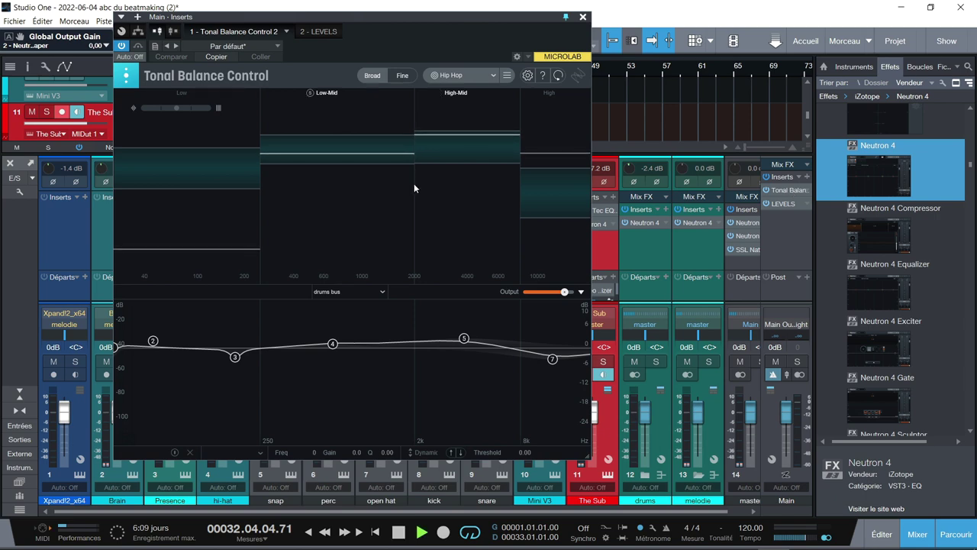
{"action": "key", "text": "space"}
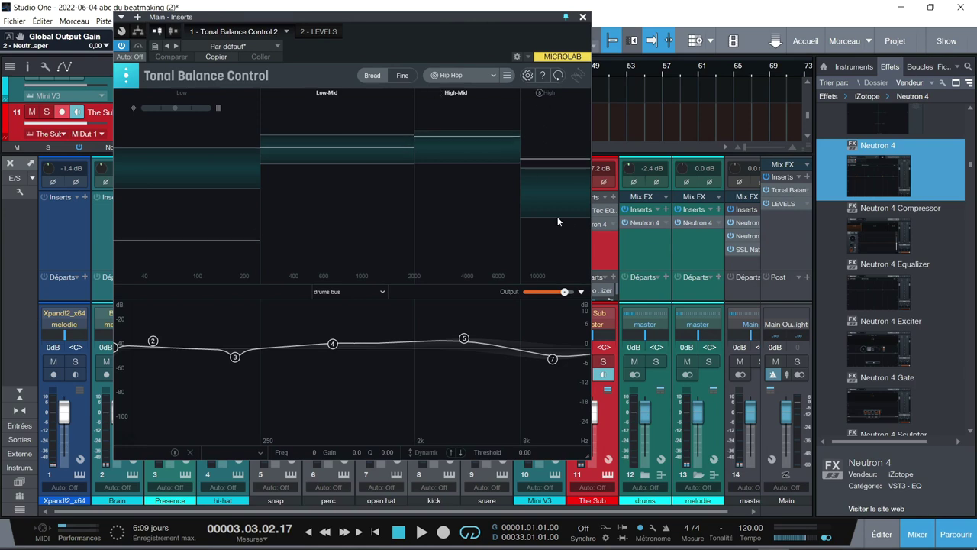
{"action": "left_click", "coordinate": [382, 291]}
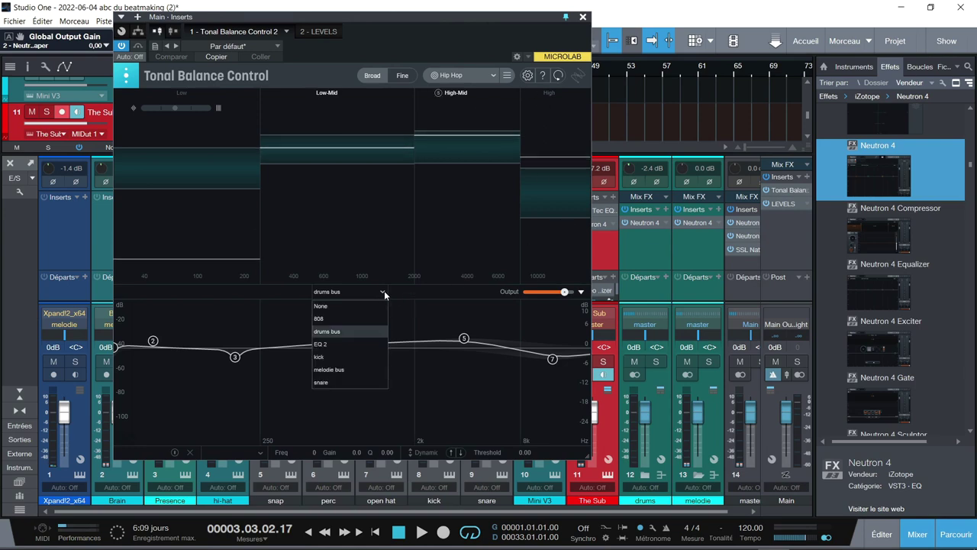
{"action": "left_click", "coordinate": [324, 320]}
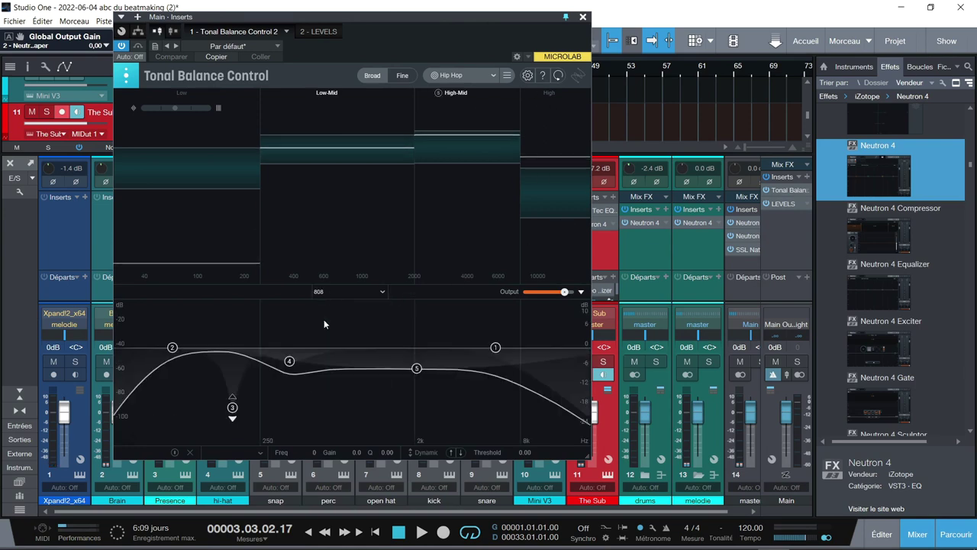
{"action": "left_click", "coordinate": [382, 291]}
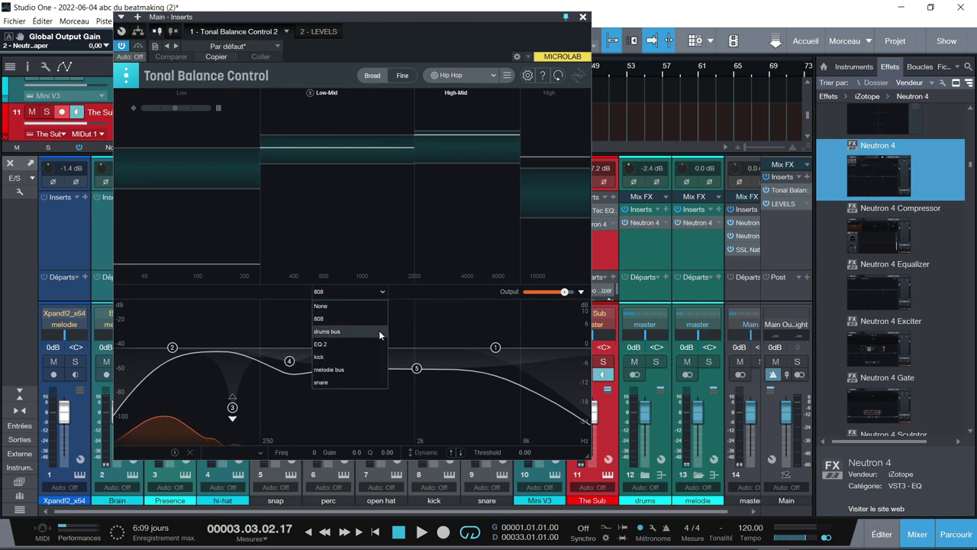
{"action": "left_click", "coordinate": [379, 331]}
{"action": "left_click", "coordinate": [385, 291]}
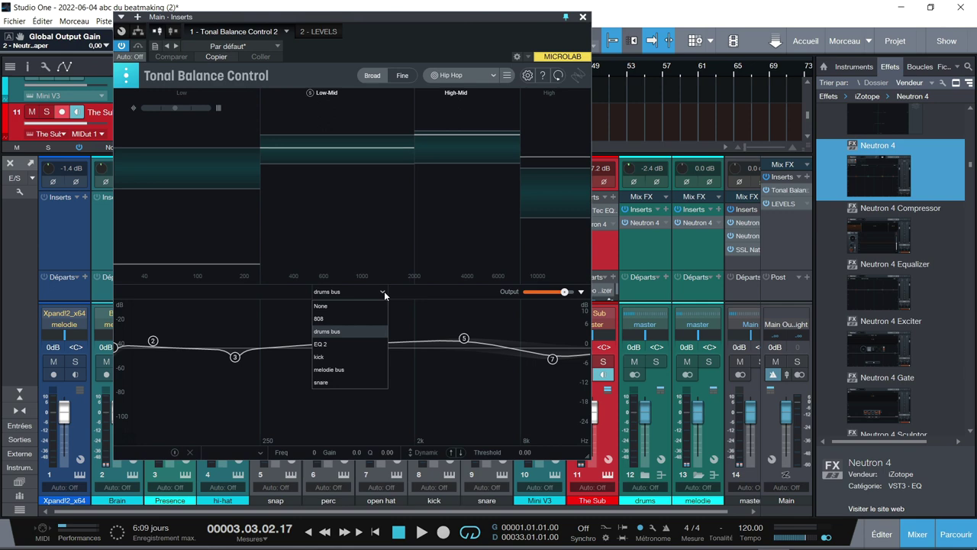
{"action": "left_click", "coordinate": [367, 357]}
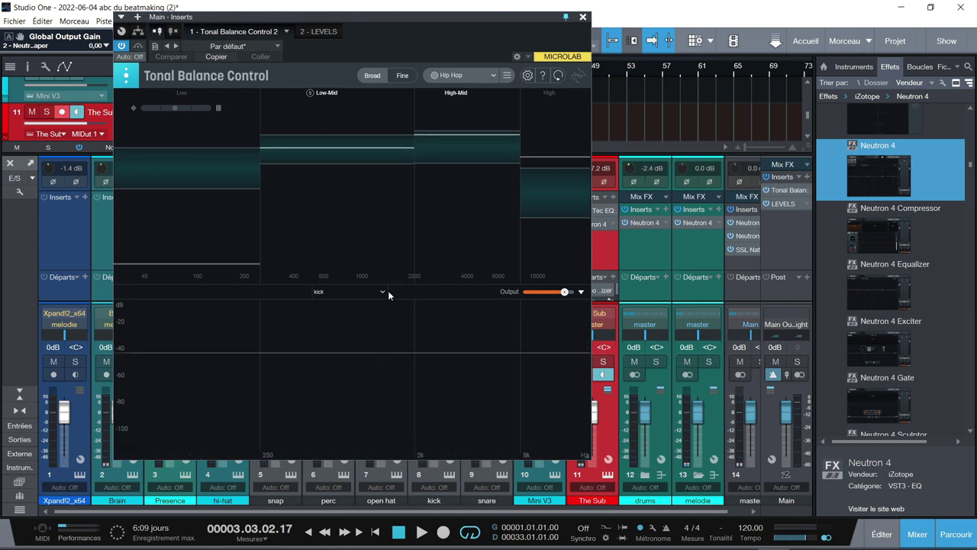
View the linked EQs of the melodie bus and snare, return to the melodie bus and play the beat against the Hip Hop target
{"action": "left_click", "coordinate": [382, 292]}
{"action": "left_click", "coordinate": [345, 369]}
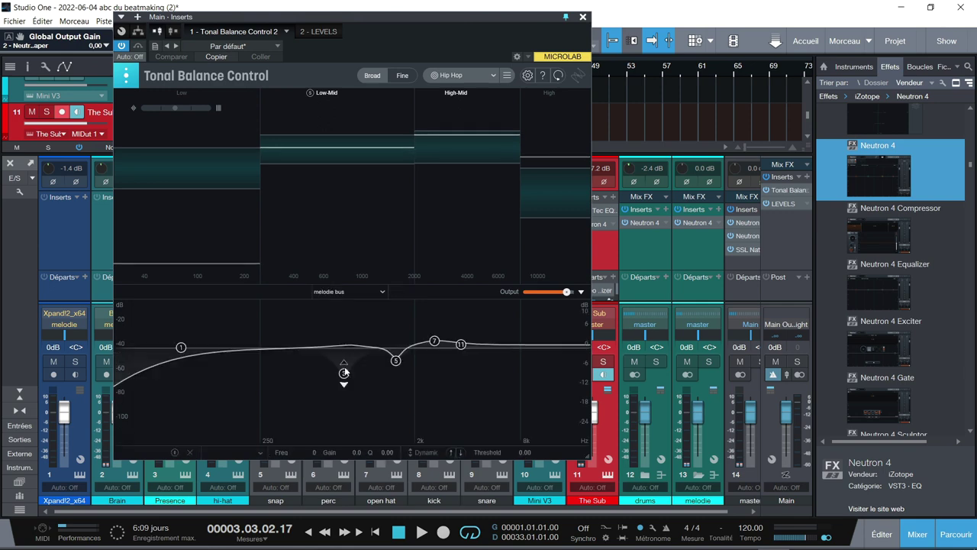
{"action": "left_click", "coordinate": [384, 291]}
{"action": "left_click", "coordinate": [354, 382]}
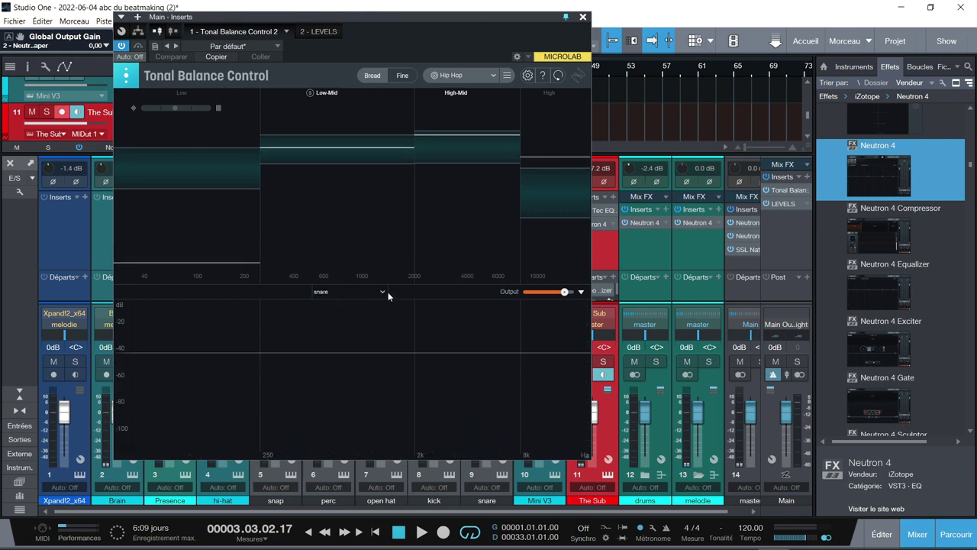
{"action": "left_click", "coordinate": [383, 292]}
{"action": "left_click", "coordinate": [346, 370]}
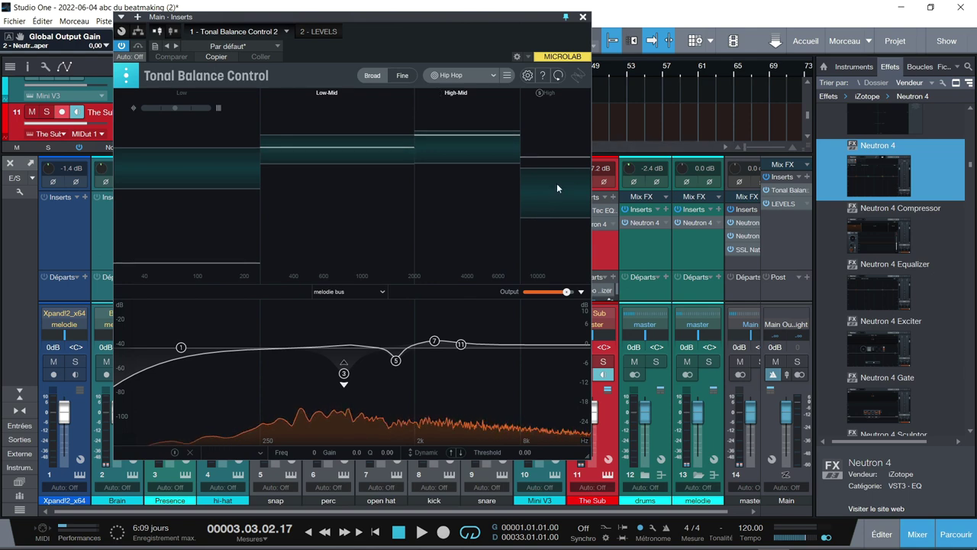
{"action": "key", "text": "space"}
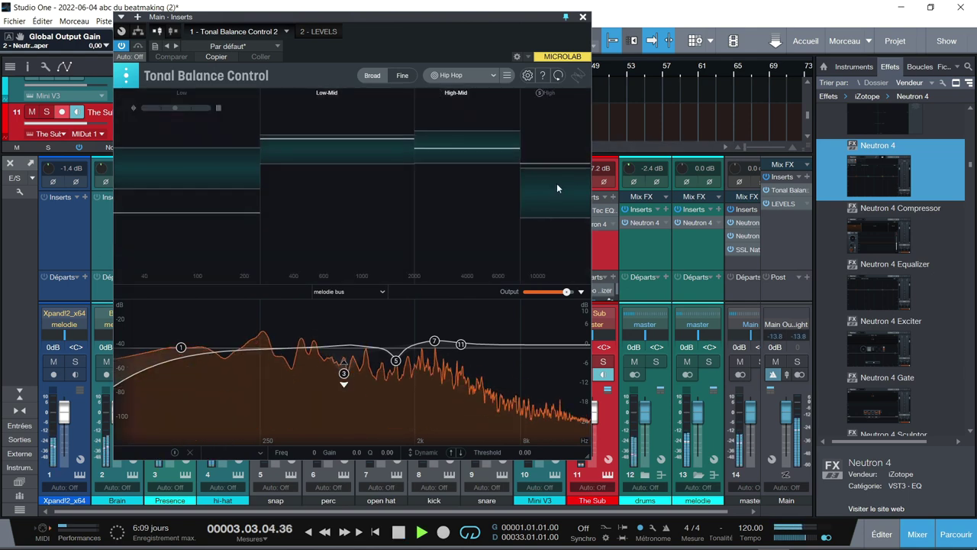
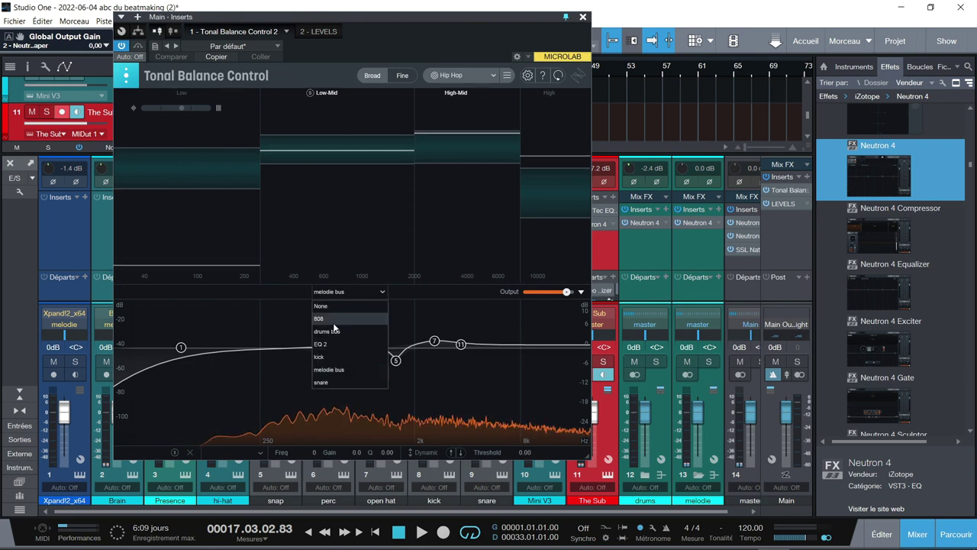
Load the 808's EQ and, during playback, sweep its high-pass band 2 up to 279 Hz, settling at 46 Hz with a 27 dB/oct slope
{"action": "left_click", "coordinate": [333, 320]}
{"action": "key", "text": "space"}
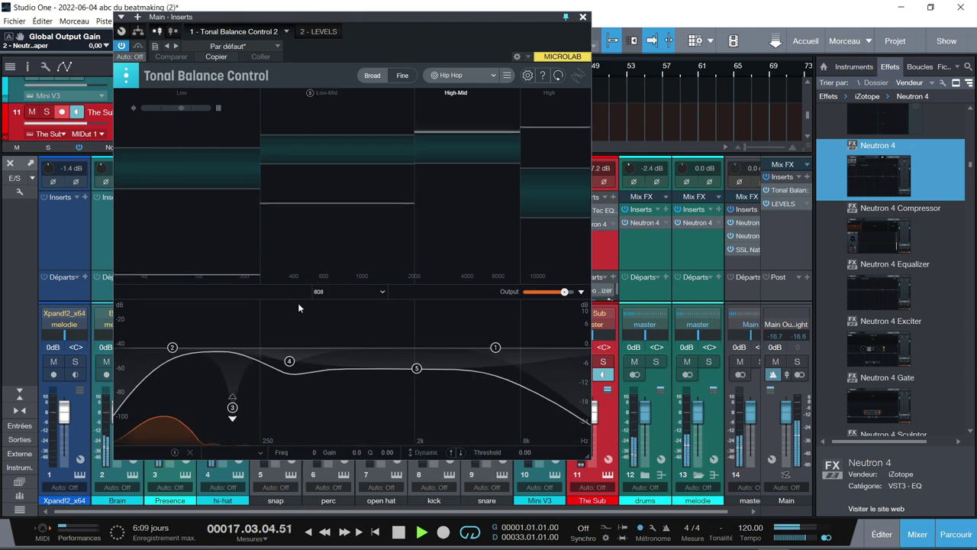
{"action": "left_click", "coordinate": [172, 348]}
{"action": "left_click_drag", "start_coordinate": [180, 352], "coordinate": [275, 345]}
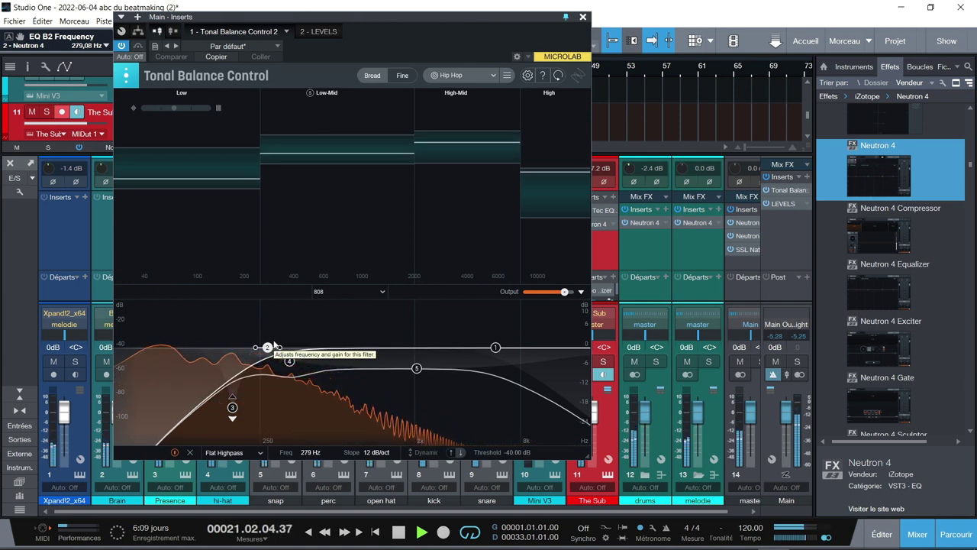
{"action": "left_click_drag", "start_coordinate": [267, 347], "coordinate": [153, 357]}
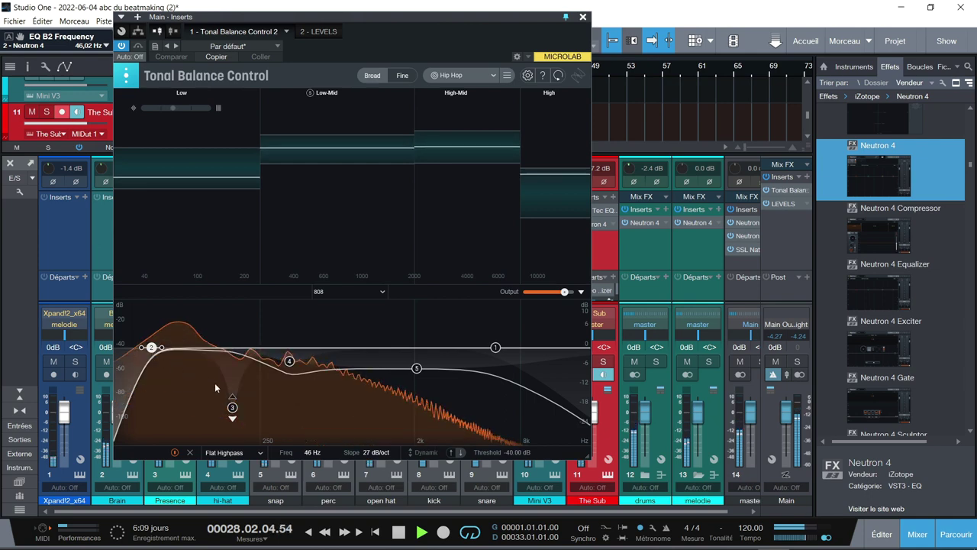
Set the 808's EQ band 3 to 141 Hz at -14.5 dB and band 4 to 341 Hz at 3.5 dB with Q 0.1
{"action": "mouse_move", "coordinate": [233, 408]}
{"action": "left_mouse_down"}
{"action": "mouse_move", "coordinate": [208, 398]}
{"action": "mouse_move", "coordinate": [219, 395]}
{"action": "left_mouse_up"}
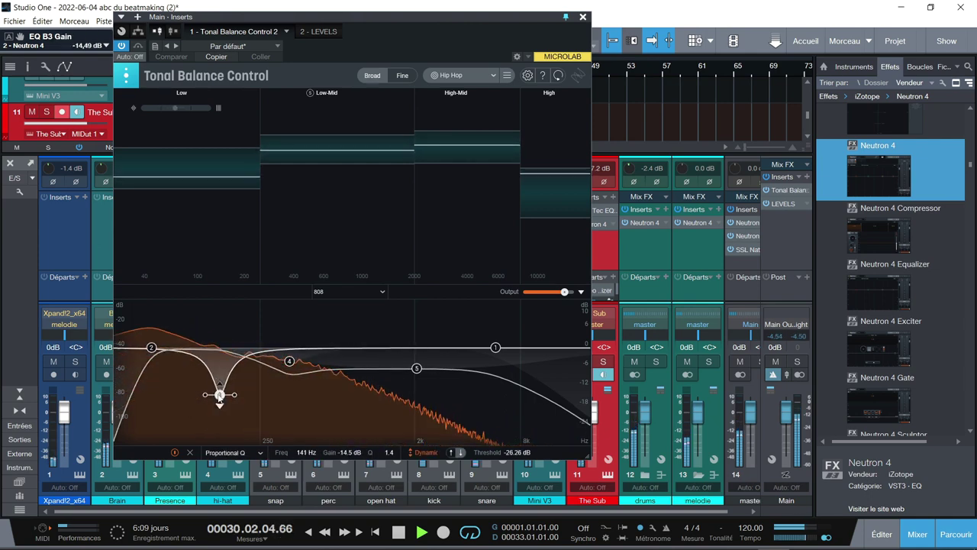
{"action": "left_click_drag", "start_coordinate": [292, 364], "coordinate": [302, 328]}
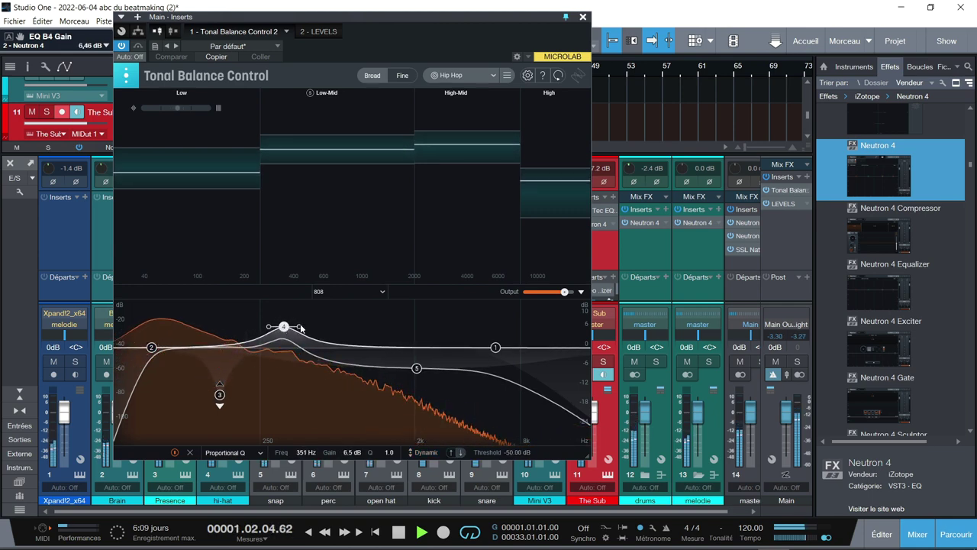
{"action": "scroll", "coordinate": [300, 328], "scroll_direction": "down", "scroll_amount": 10}
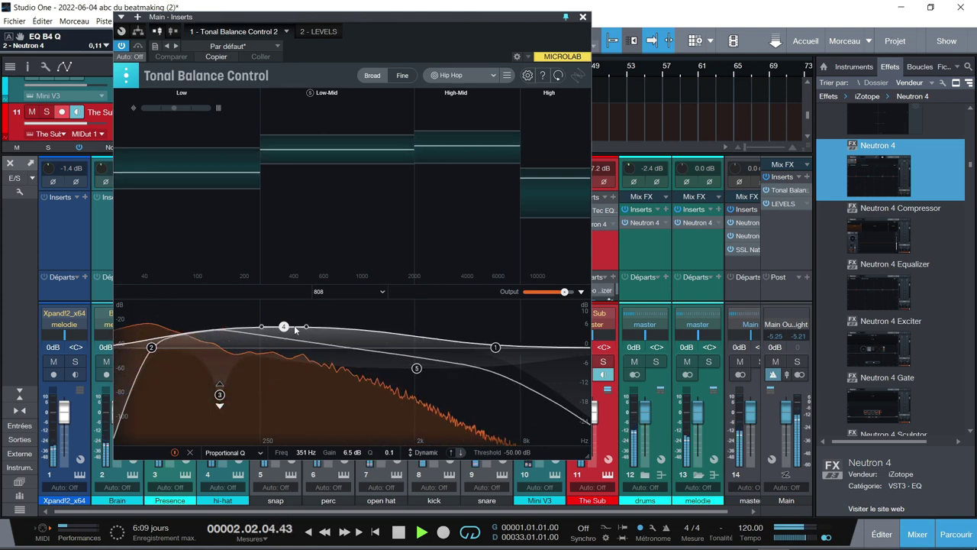
{"action": "left_click_drag", "start_coordinate": [288, 329], "coordinate": [284, 337]}
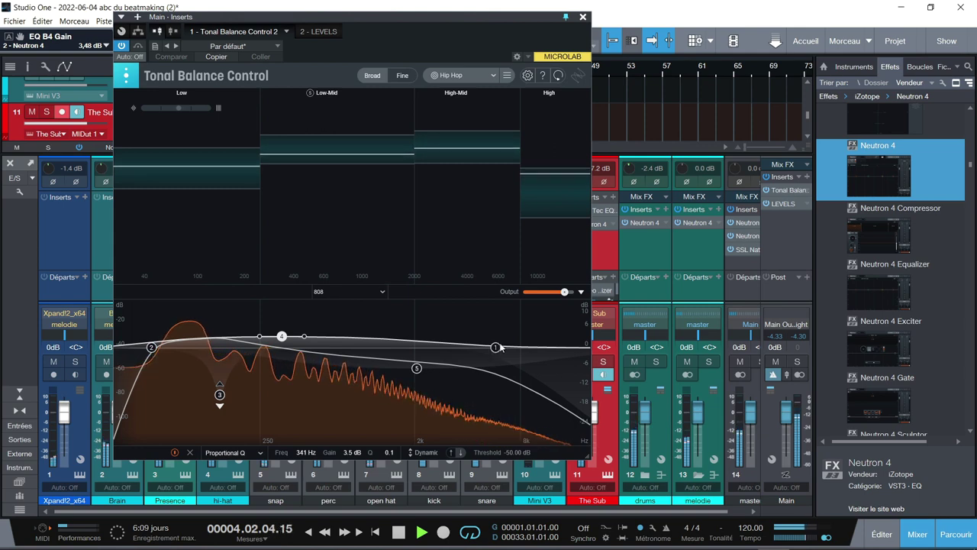
Sweep the 808's low-pass band 1 through 1213 Hz and 337 Hz, leave it at 2657 Hz, and stop playback
{"action": "left_click_drag", "start_coordinate": [509, 347], "coordinate": [375, 347]}
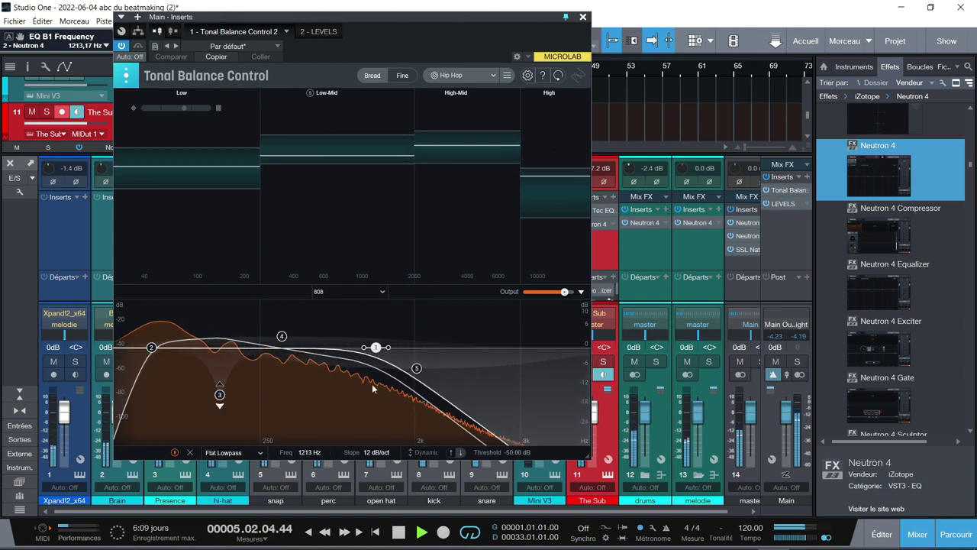
{"action": "left_click_drag", "start_coordinate": [373, 390], "coordinate": [278, 420]}
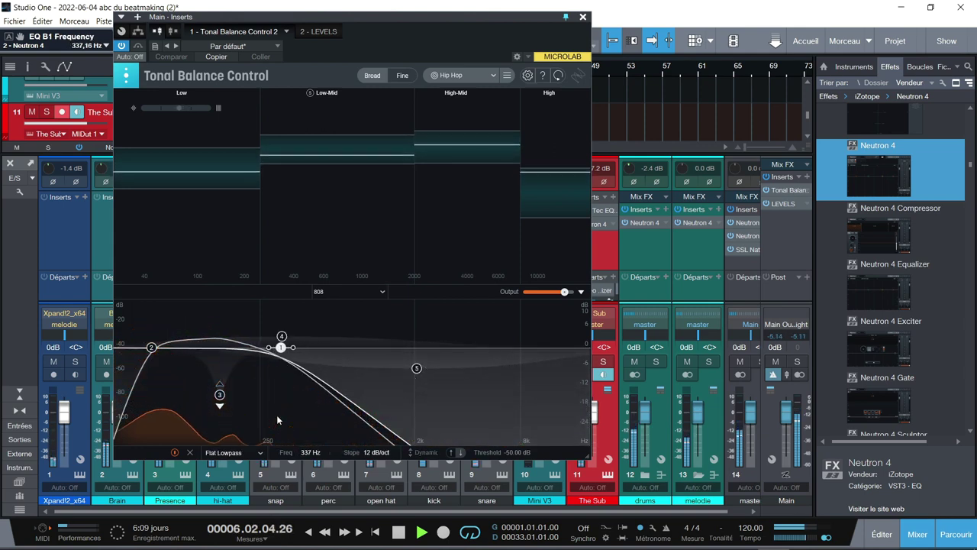
{"action": "left_click_drag", "start_coordinate": [277, 414], "coordinate": [431, 411]}
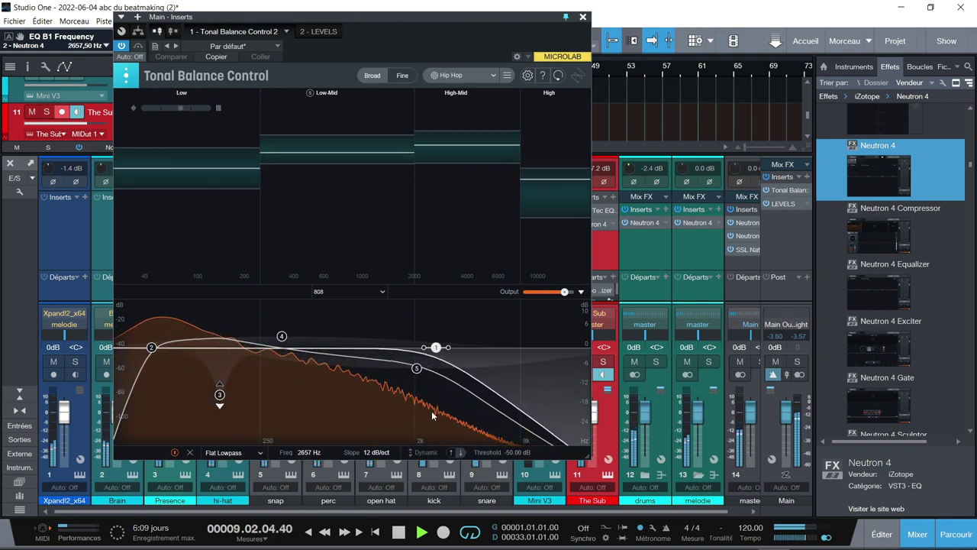
{"action": "key", "text": "space"}
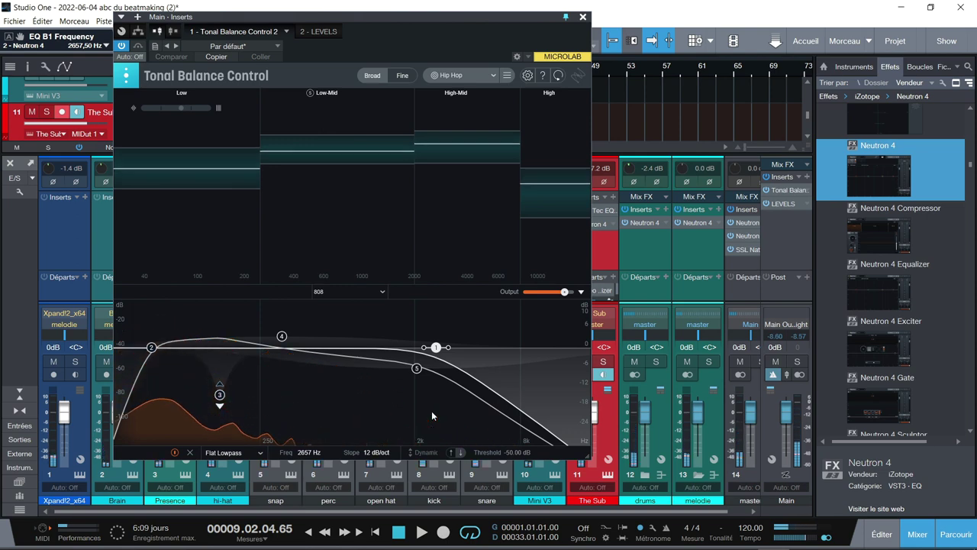